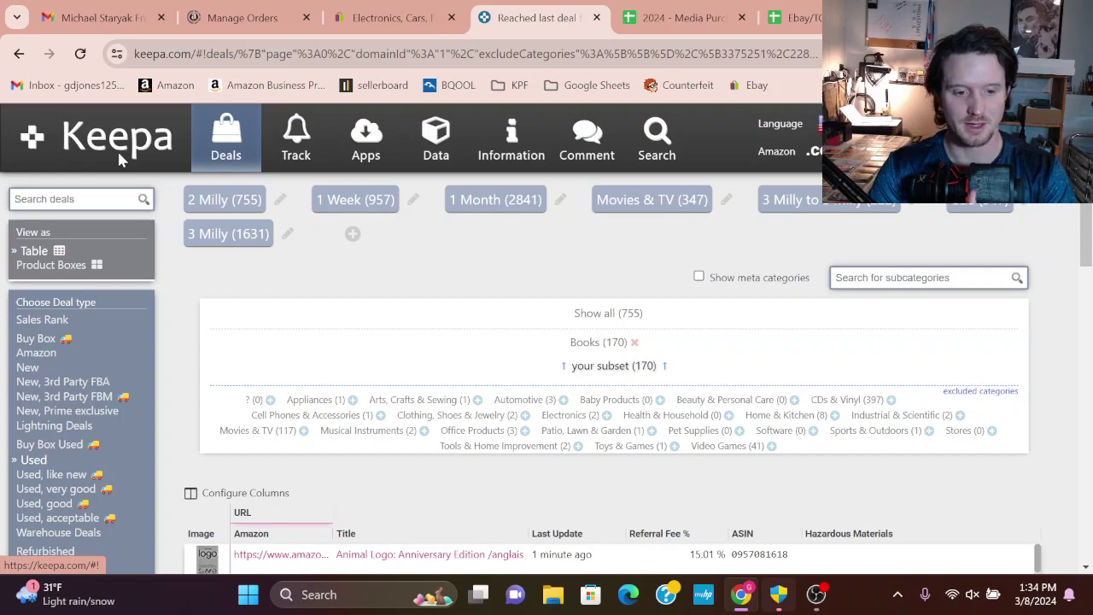
# Review the deal type, drop interval, percent drop, drop amount, price and sales rank filters for the used book deals
pyautogui.scroll(-1, 354, 276)
pyautogui.scroll(1, 358, 281)
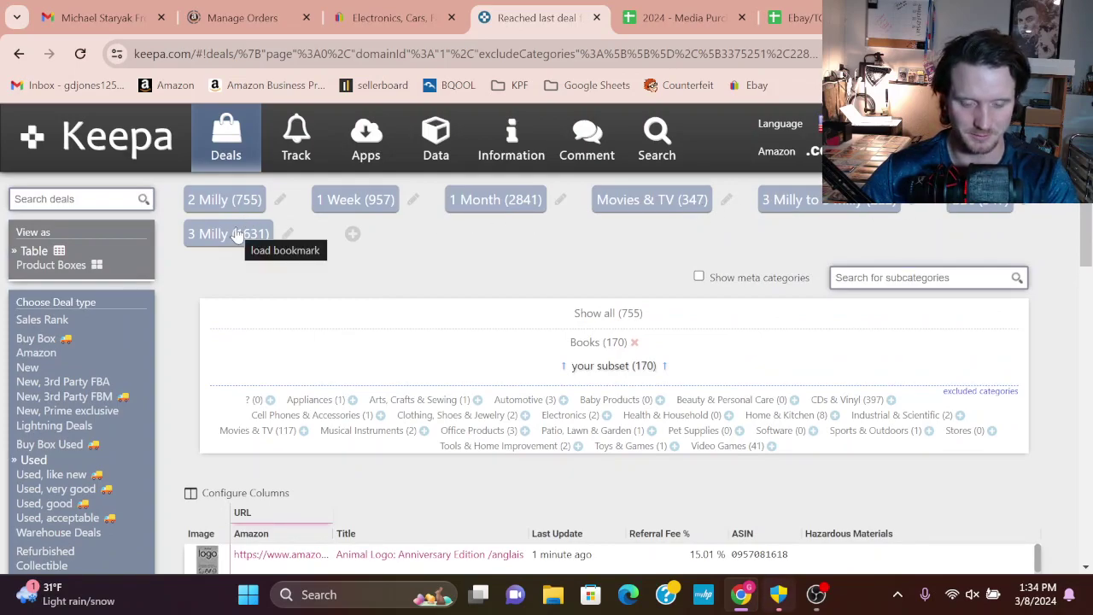
pyautogui.scroll(-5, 228, 278)
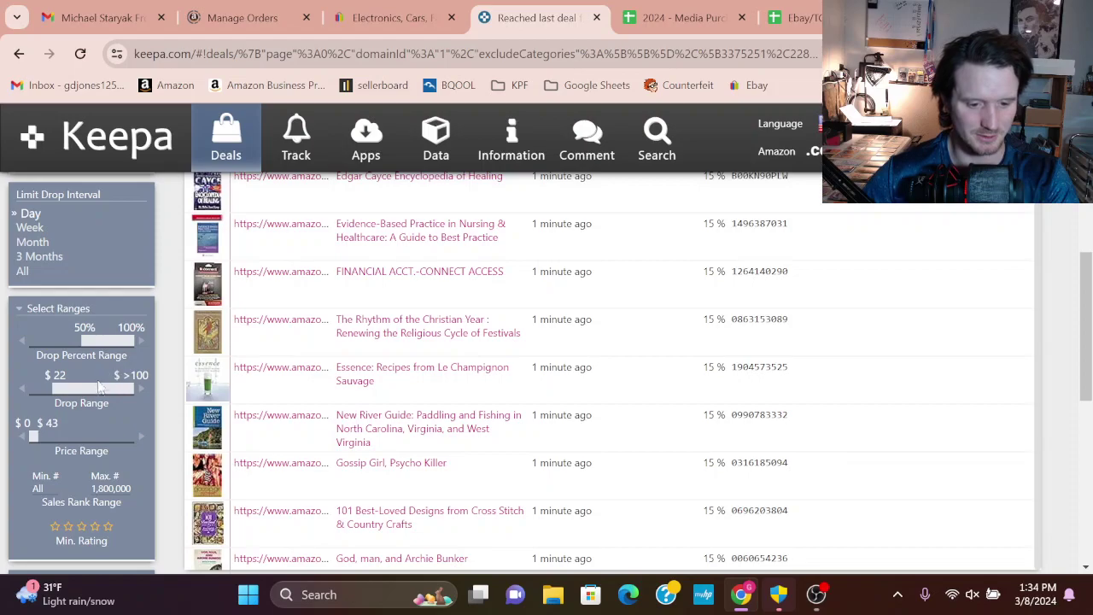
pyautogui.scroll(5, 273, 312)
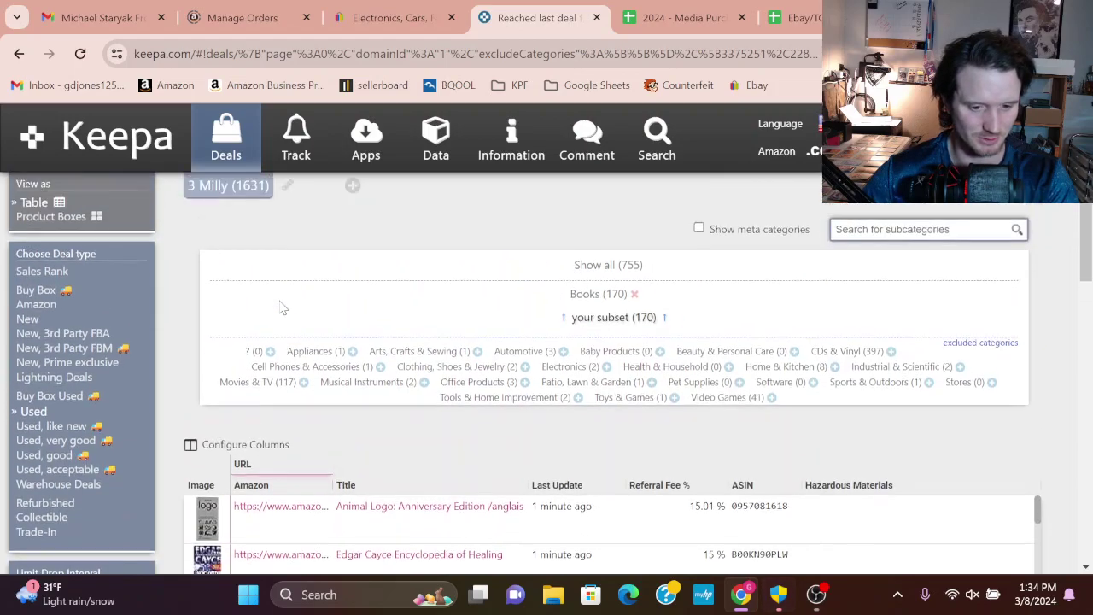
pyautogui.scroll(-2, 156, 335)
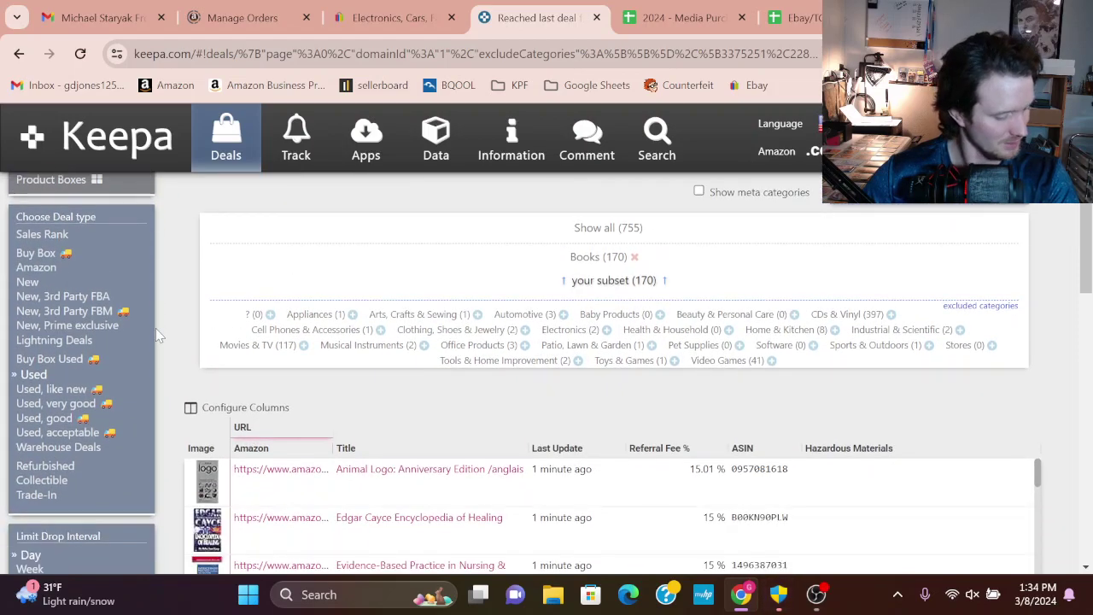
pyautogui.scroll(-2, 156, 335)
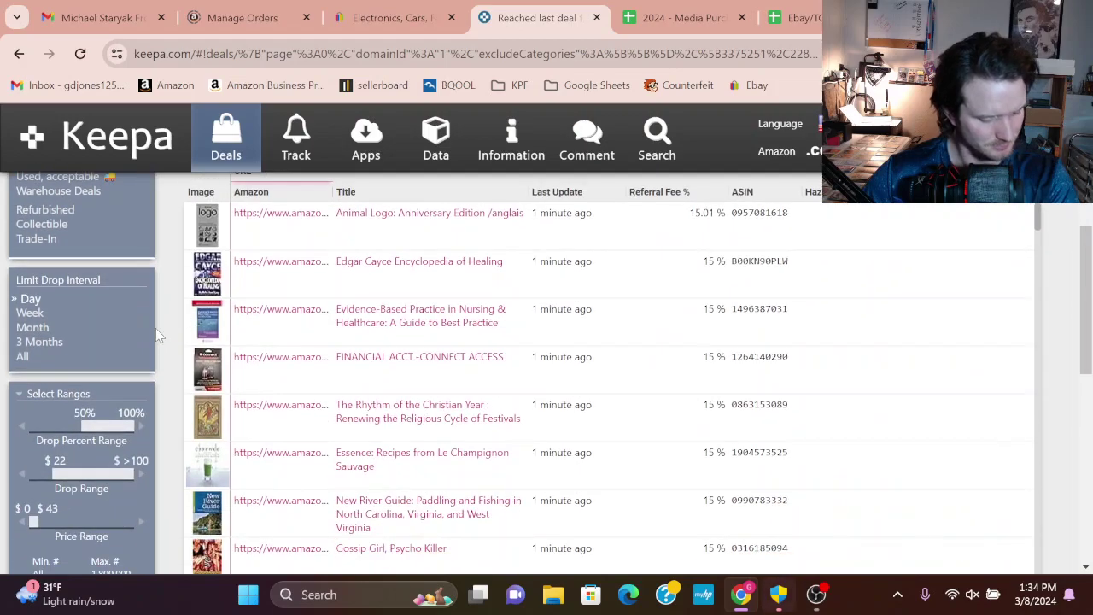
pyautogui.scroll(-1, 156, 335)
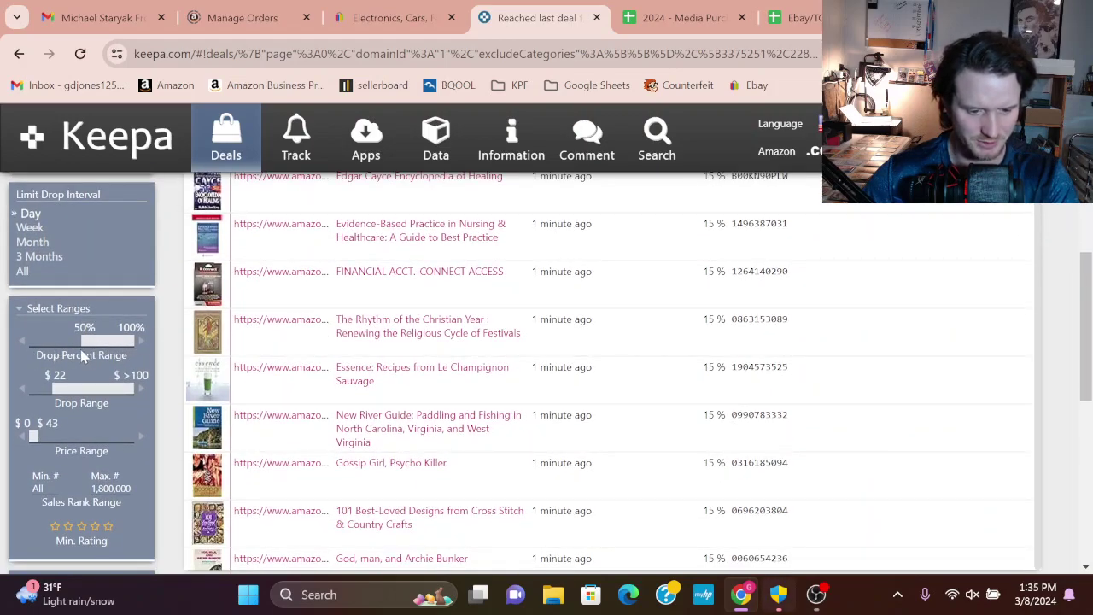
pyautogui.scroll(-1, 142, 375)
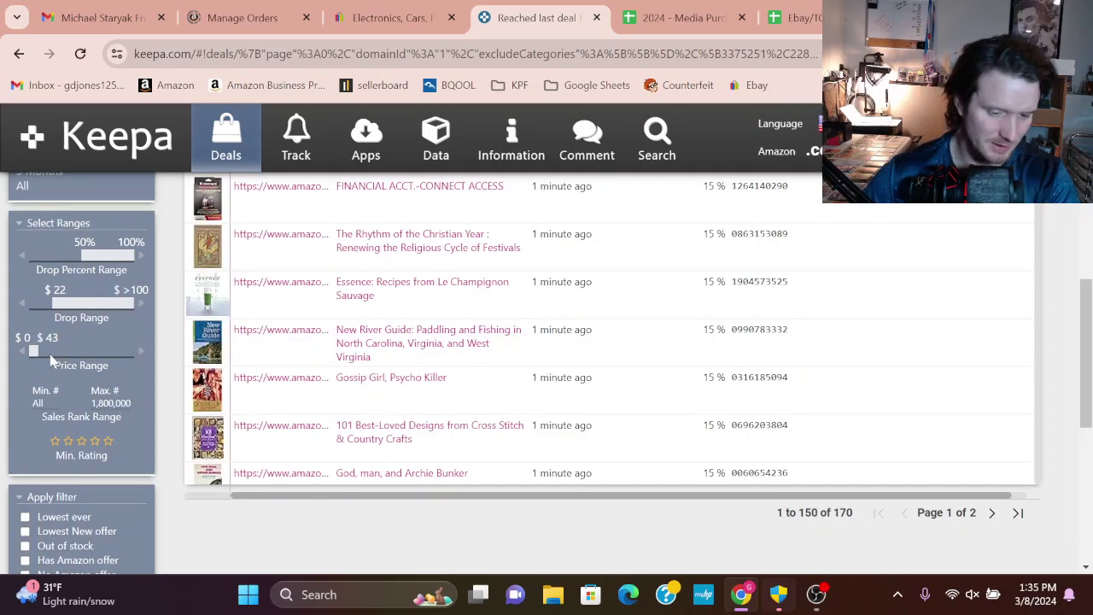
pyautogui.scroll(-1, 53, 360)
pyautogui.scroll(1, 60, 361)
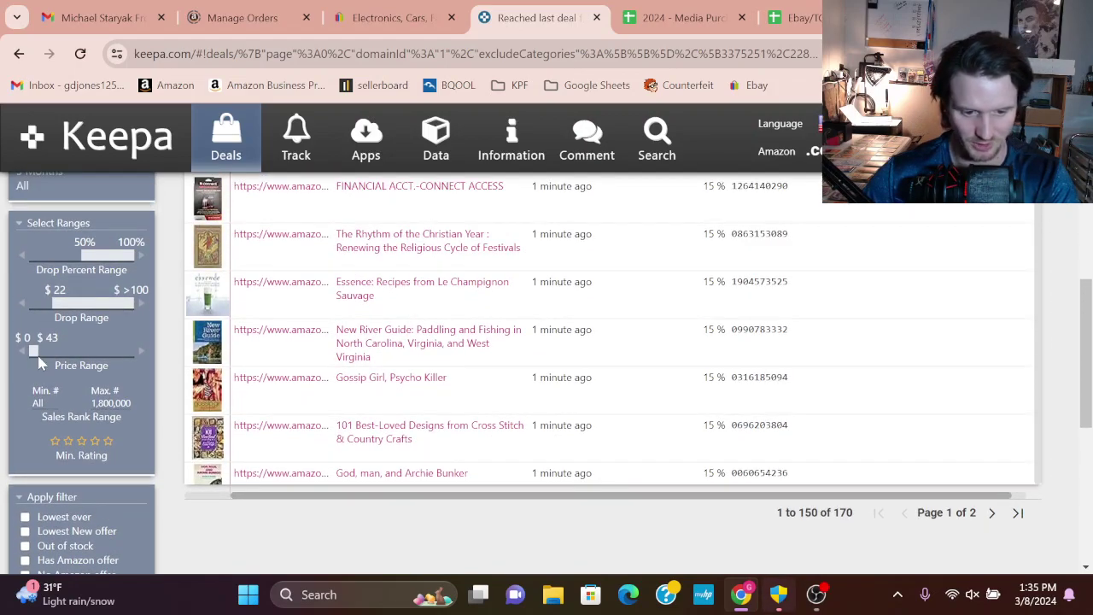
pyautogui.scroll(-1, 38, 358)
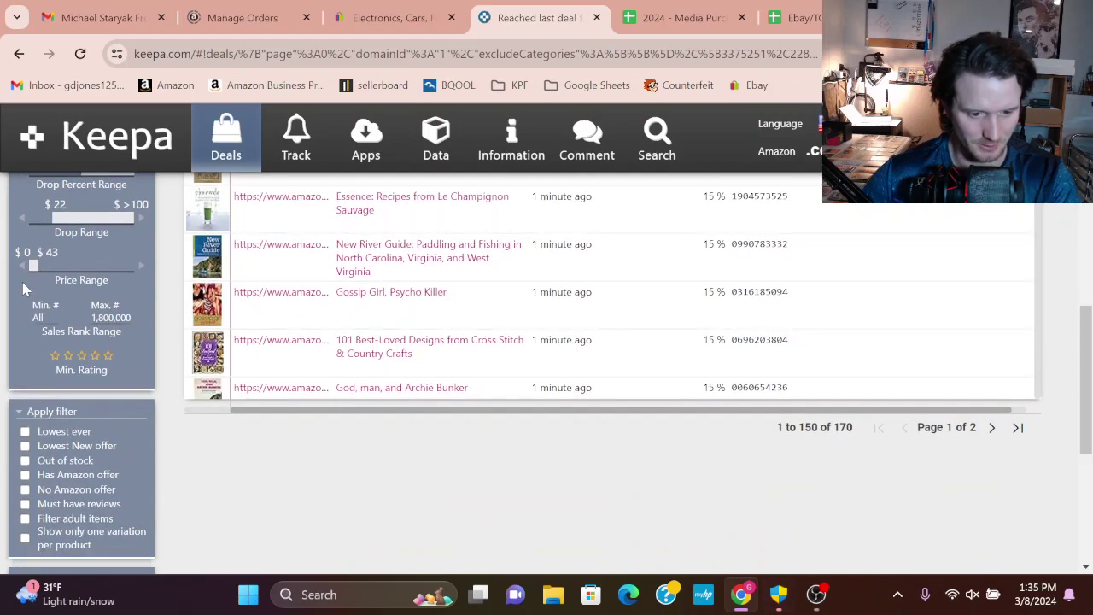
pyautogui.scroll(1, 60, 292)
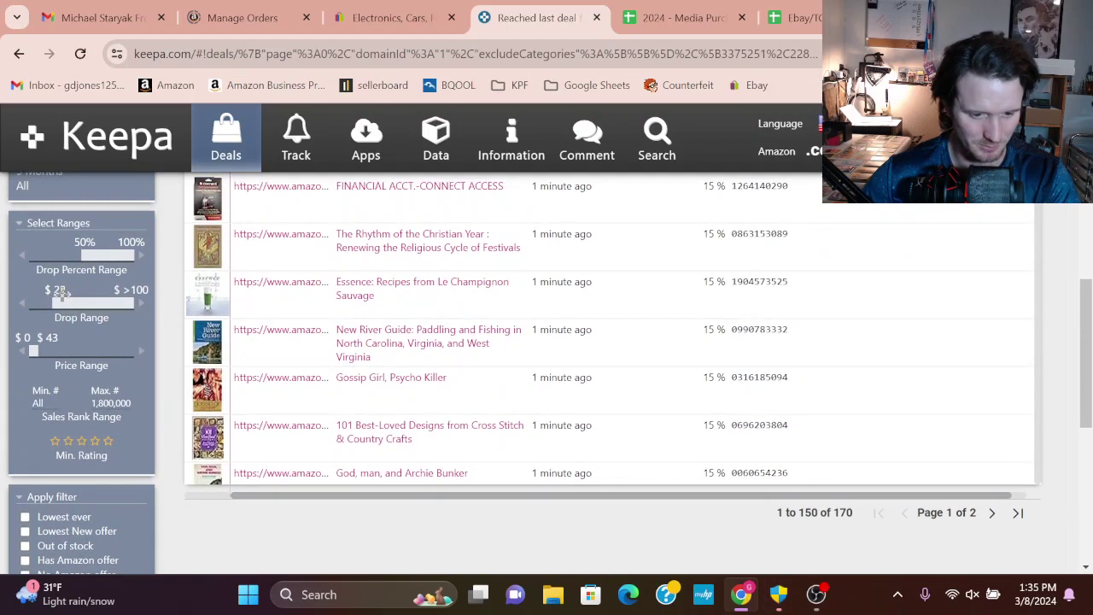
pyautogui.scroll(-1, 68, 324)
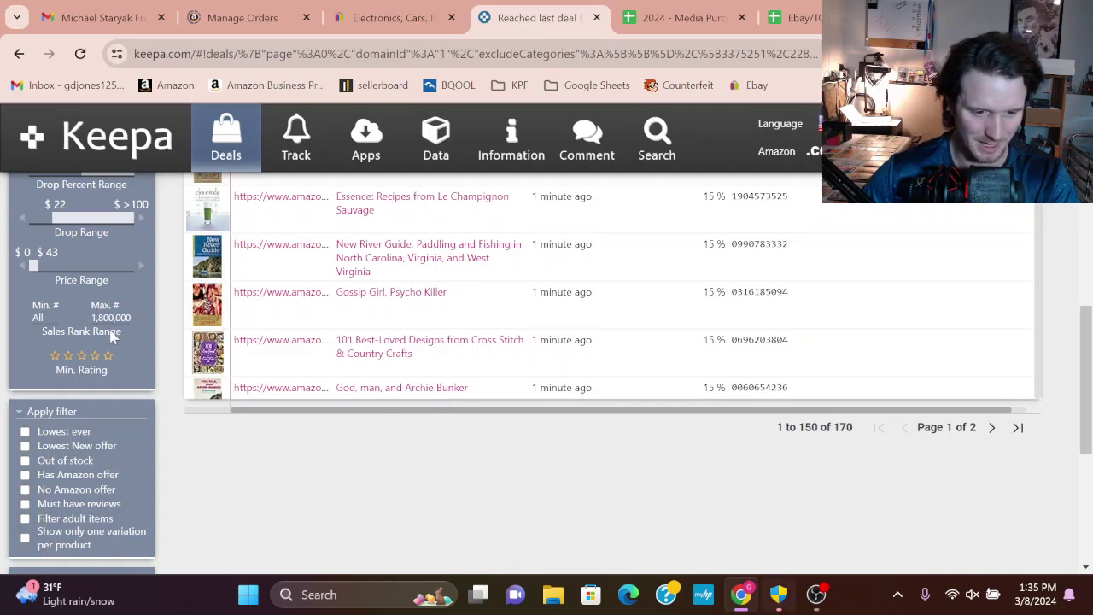
# Examine the additional filter options and sort order of the deals, and compare them with the saved deal bookmarks
pyautogui.scroll(10, 159, 325)
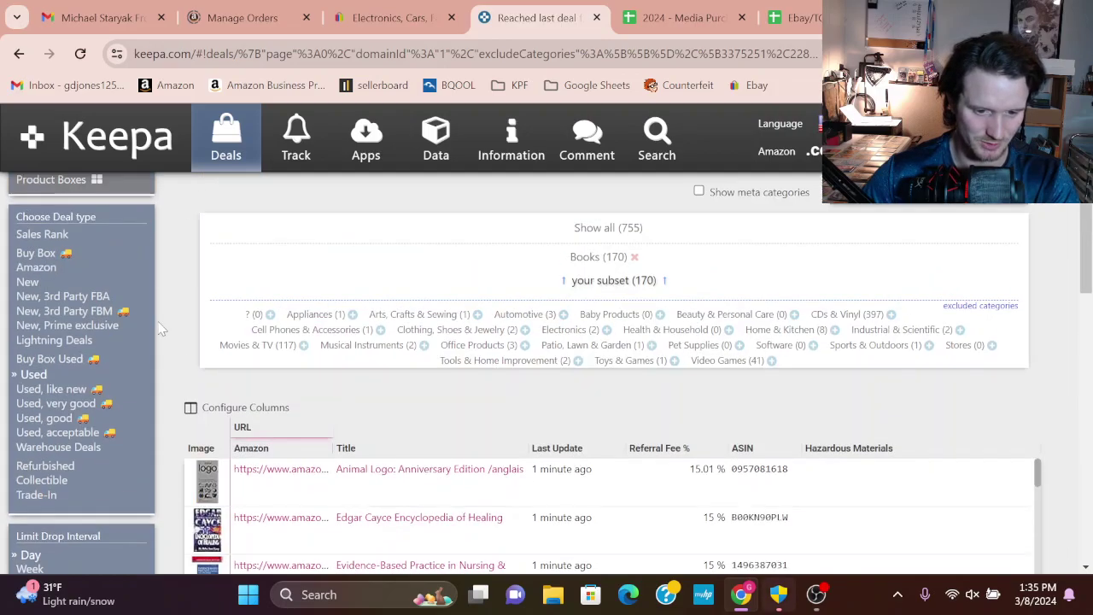
pyautogui.scroll(-10, 146, 401)
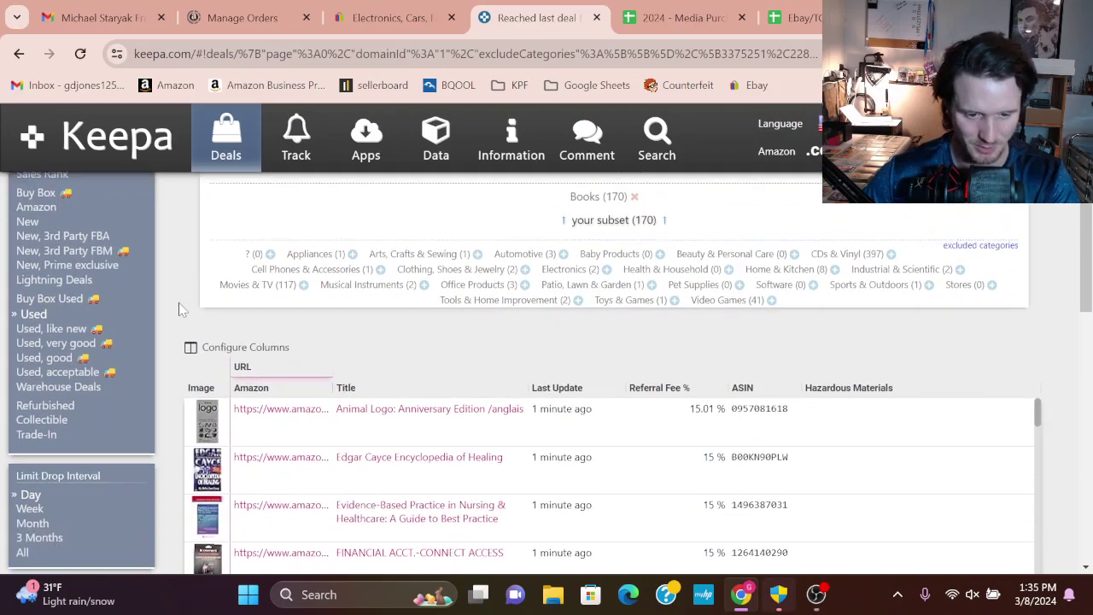
pyautogui.scroll(-2, 145, 403)
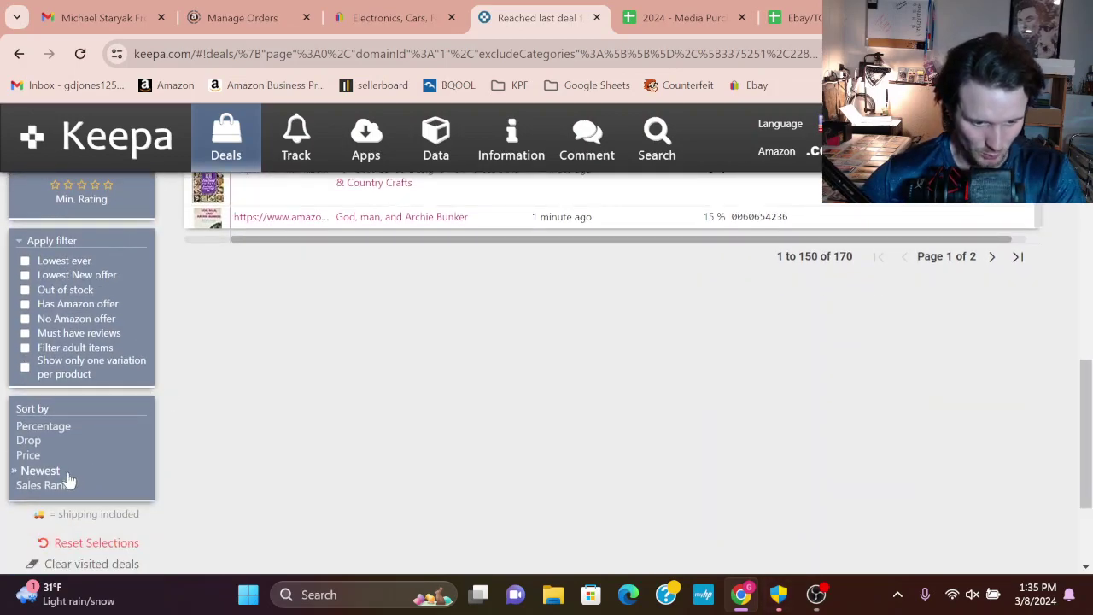
pyautogui.scroll(5, 225, 323)
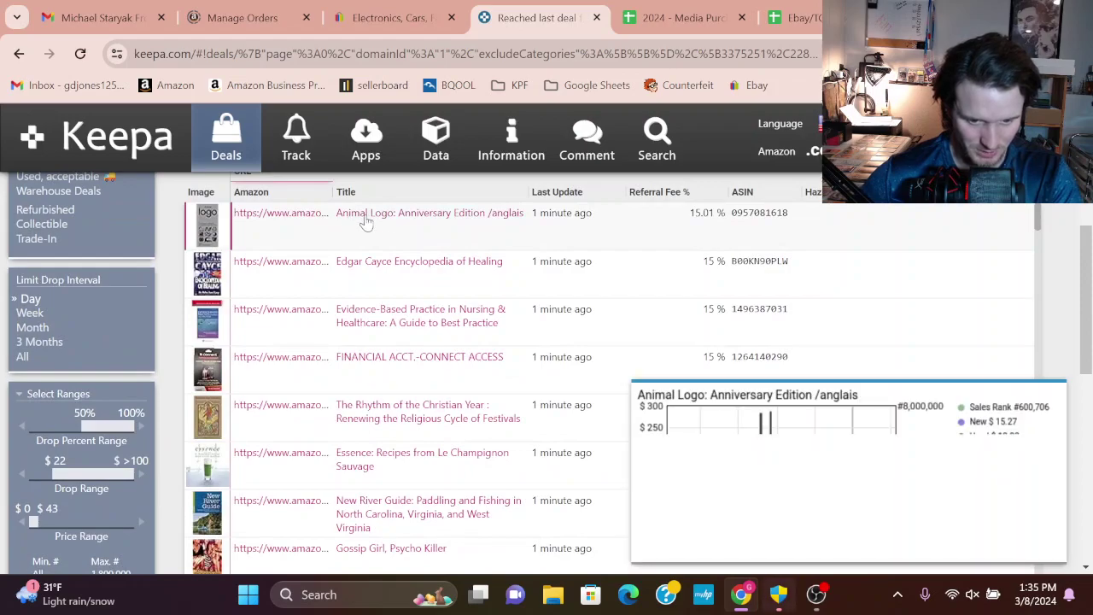
pyautogui.scroll(-8, 213, 239)
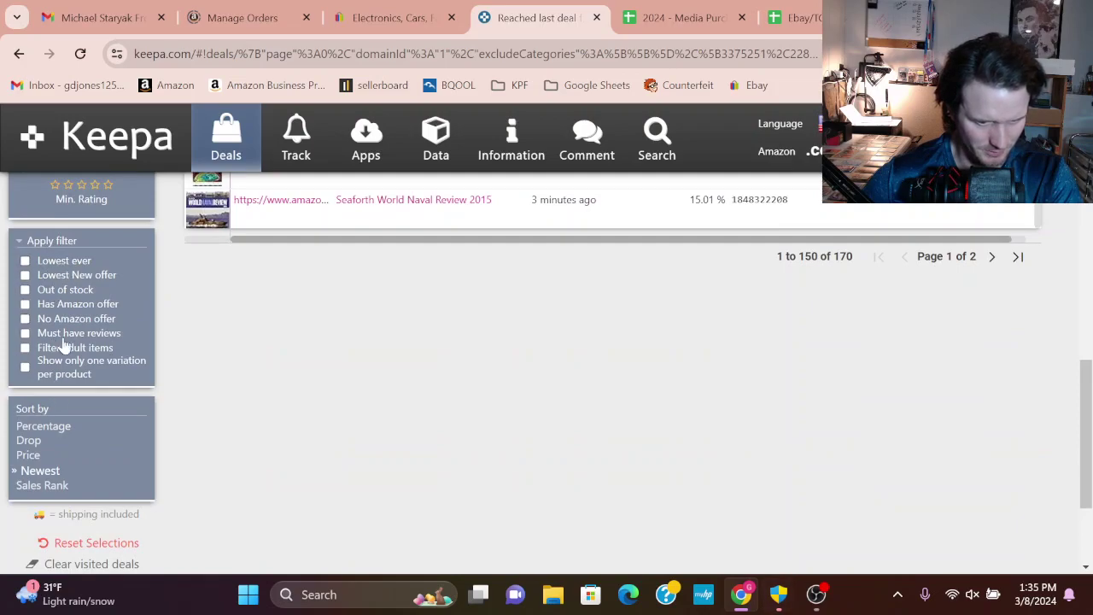
pyautogui.scroll(1, 169, 345)
pyautogui.scroll(10, 165, 340)
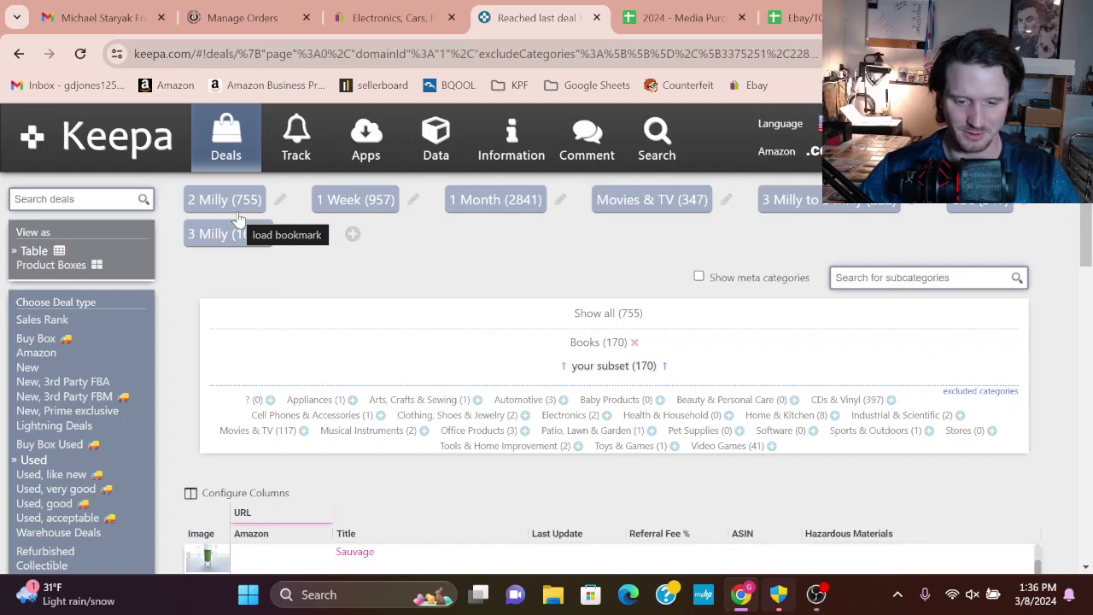
# Preview the price history graphs of the newest book deals, from Edgar Cayce Encyclopedia of Healing to Essence: Recipes from Le Champignon Sauvage
pyautogui.scroll(-2, 256, 282)
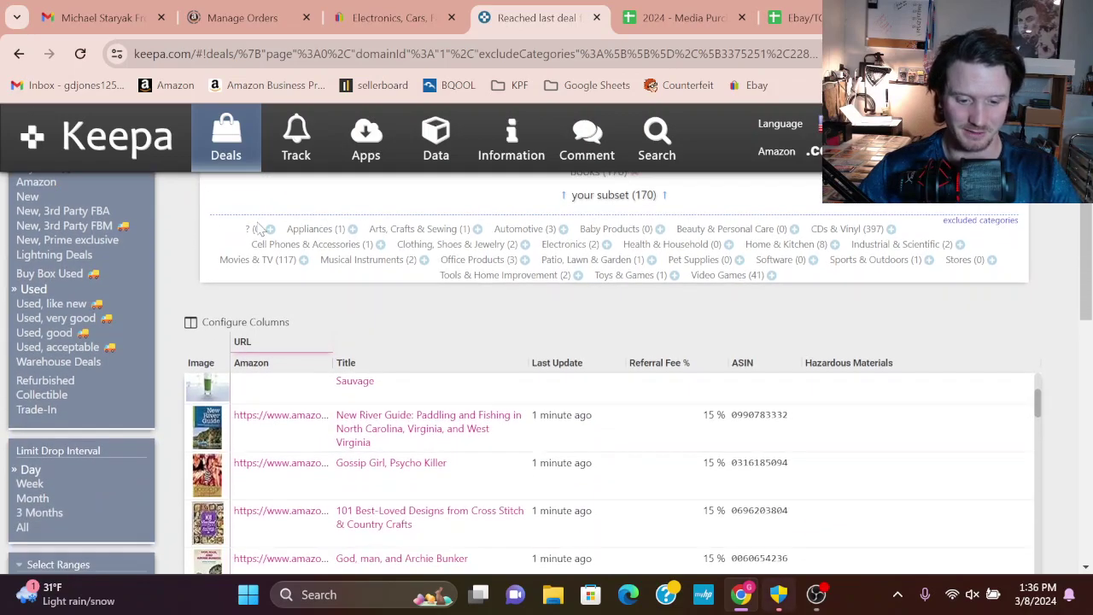
pyautogui.scroll(5, 327, 453)
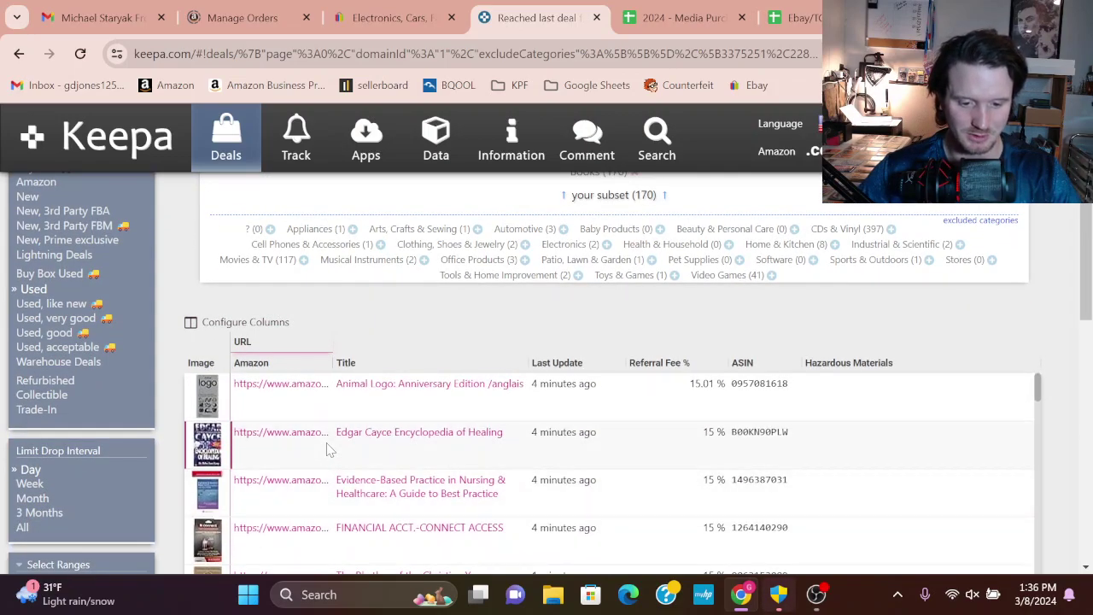
pyautogui.scroll(-2, 366, 333)
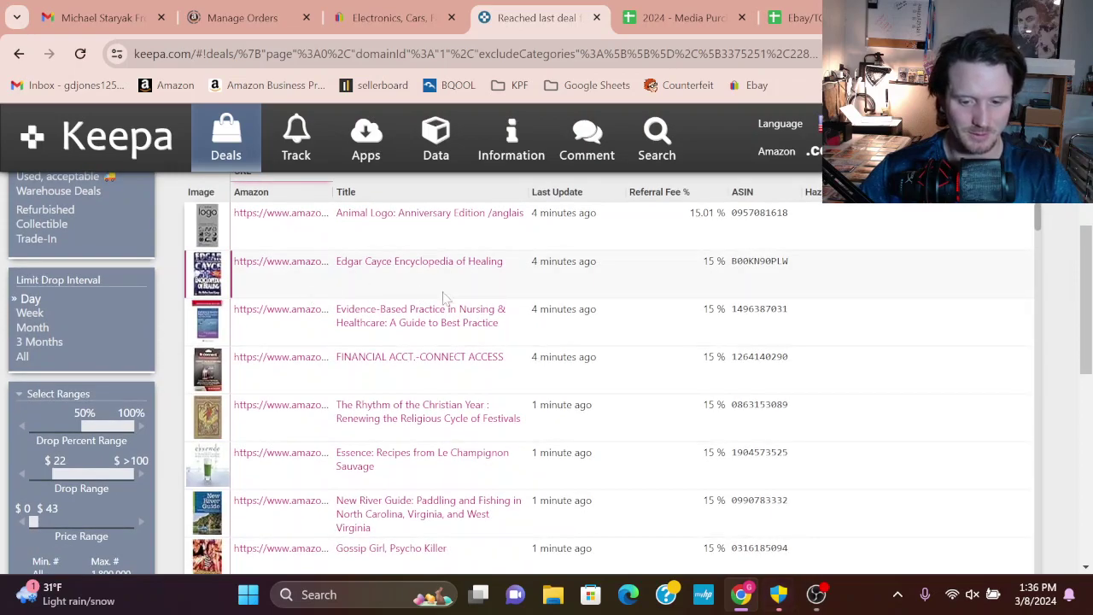
pyautogui.scroll(4, 1064, 272)
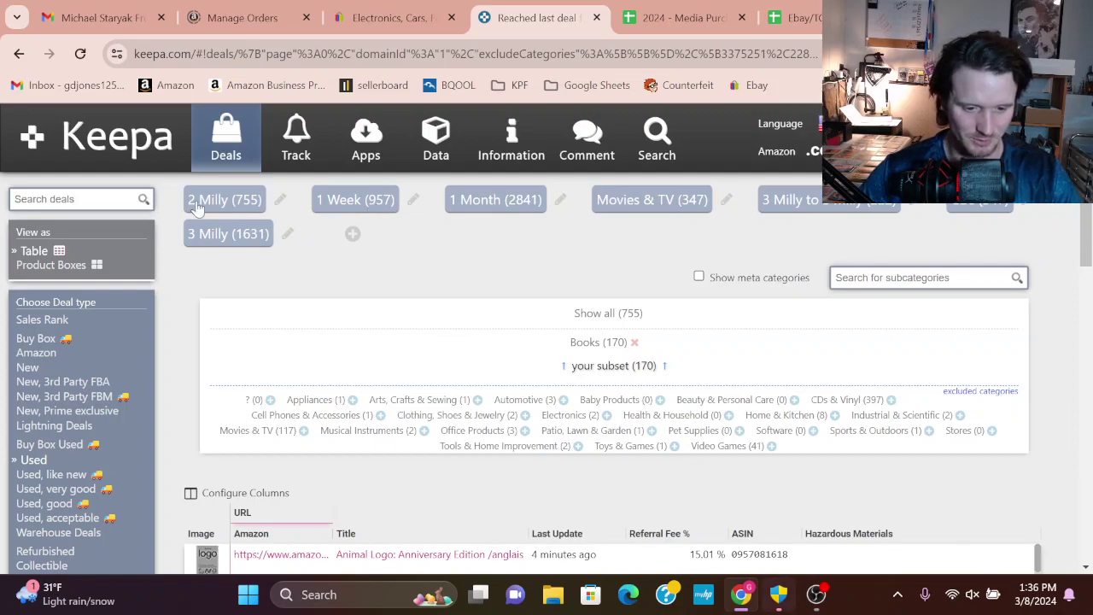
pyautogui.scroll(-3, 281, 317)
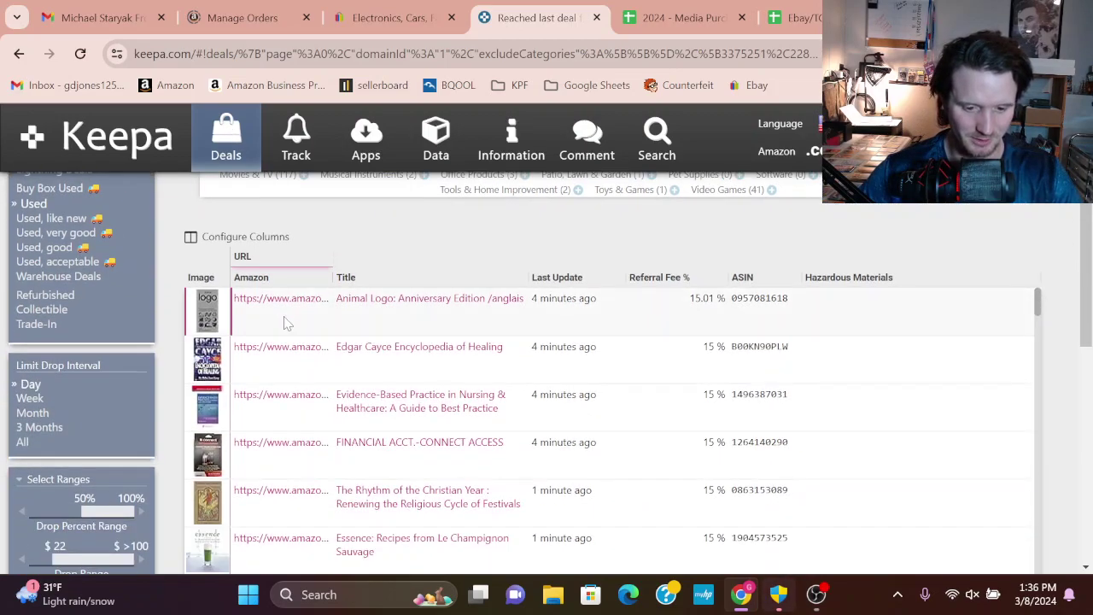
pyautogui.moveTo(386, 313)
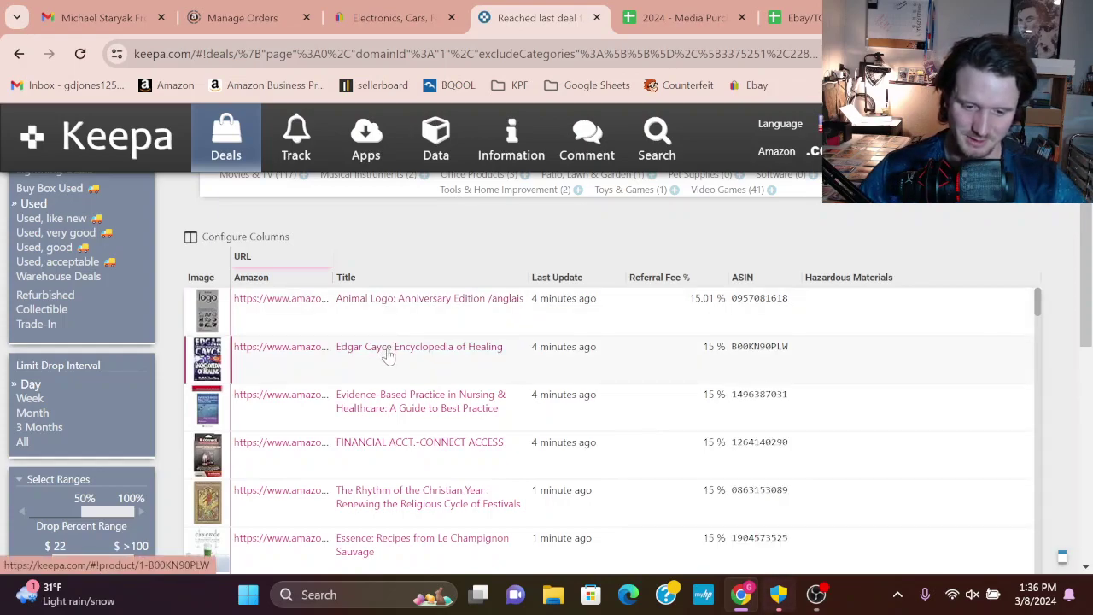
pyautogui.moveTo(367, 350)
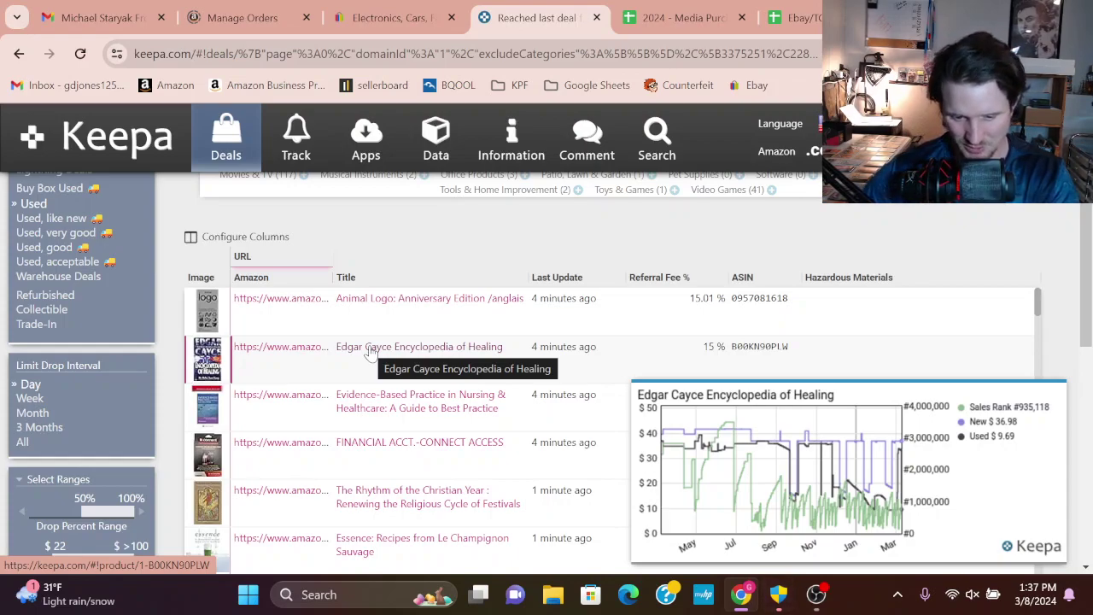
pyautogui.moveTo(372, 410)
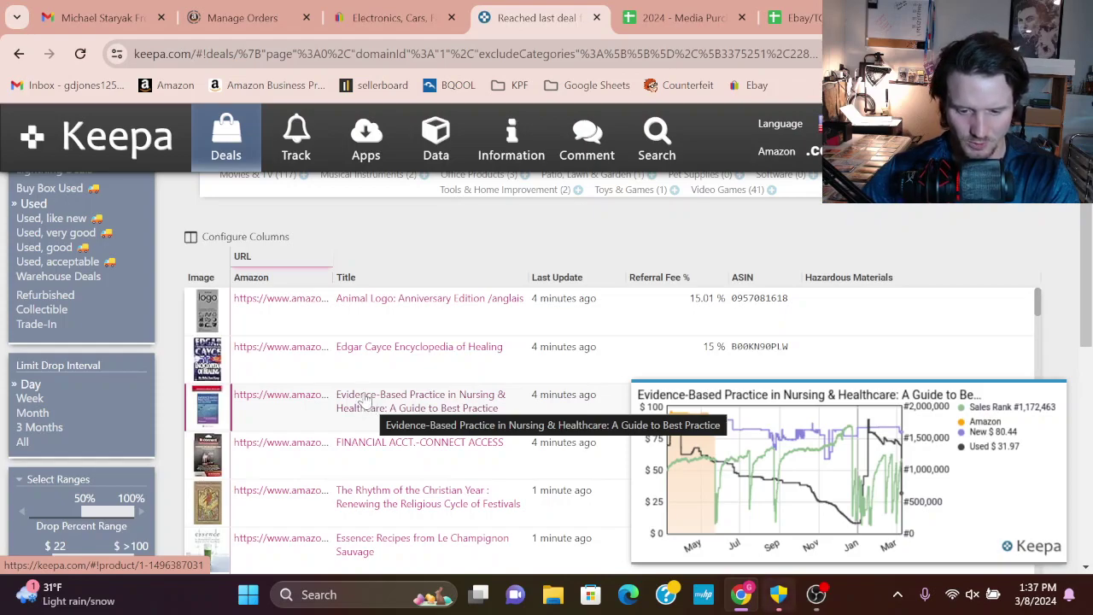
pyautogui.scroll(1, 372, 410)
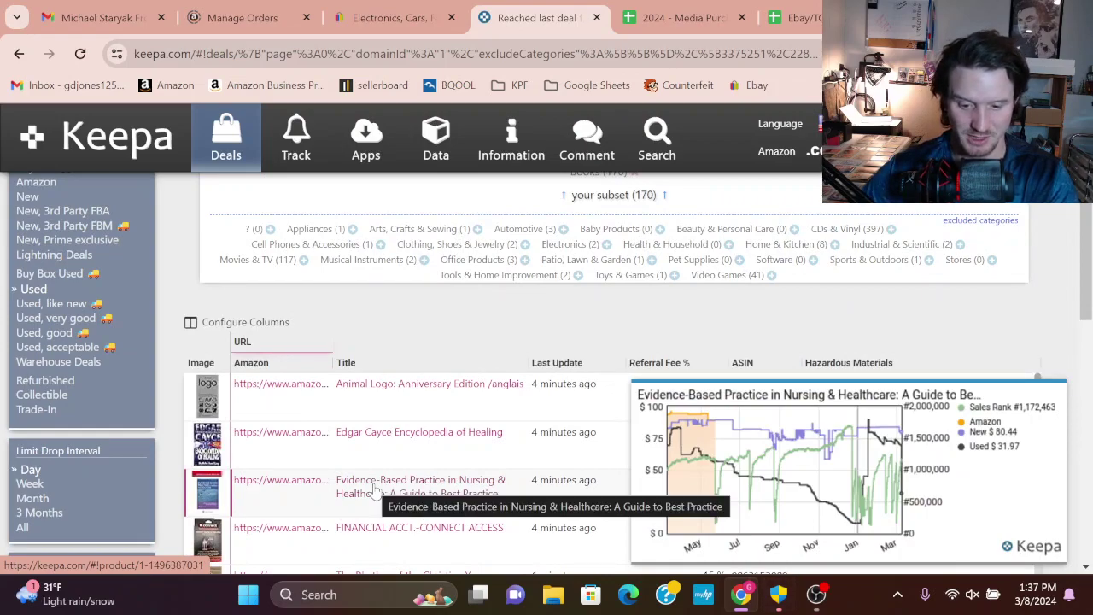
pyautogui.scroll(-2, 373, 488)
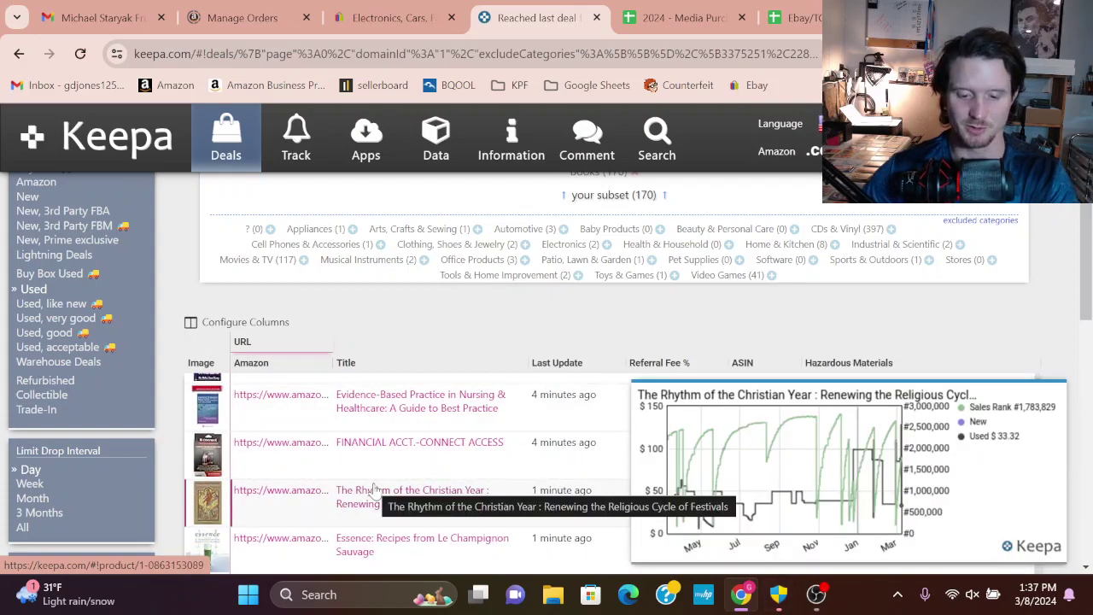
pyautogui.scroll(-2, 375, 502)
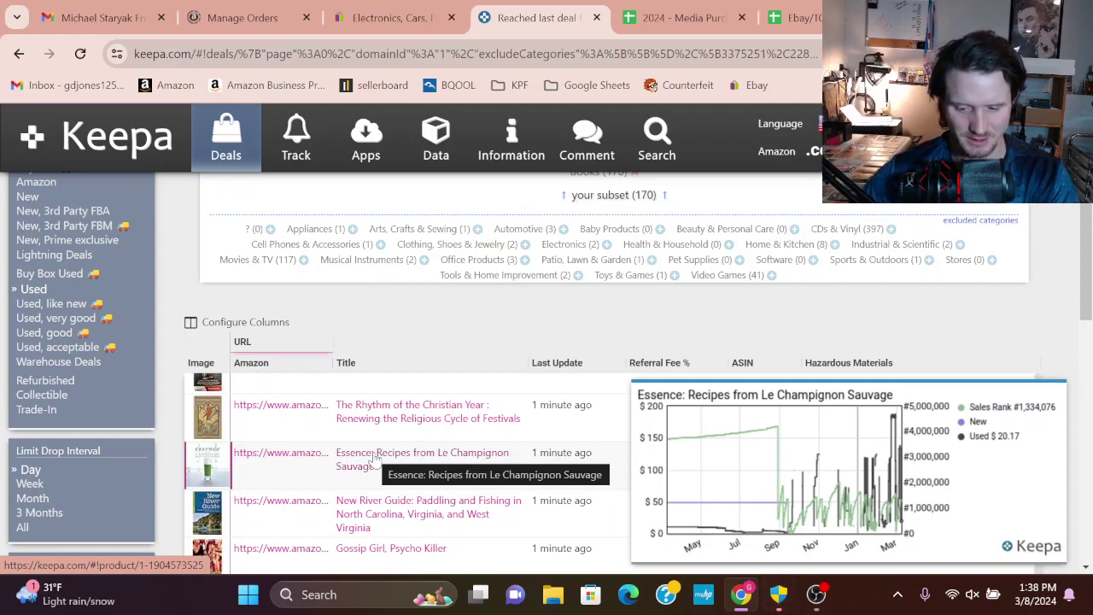
# Open the Amazon listing for Essence: Recipes from Le Champignon Sauvage and examine its price history, zooming in on January 21 to 27
pyautogui.click(311, 458)
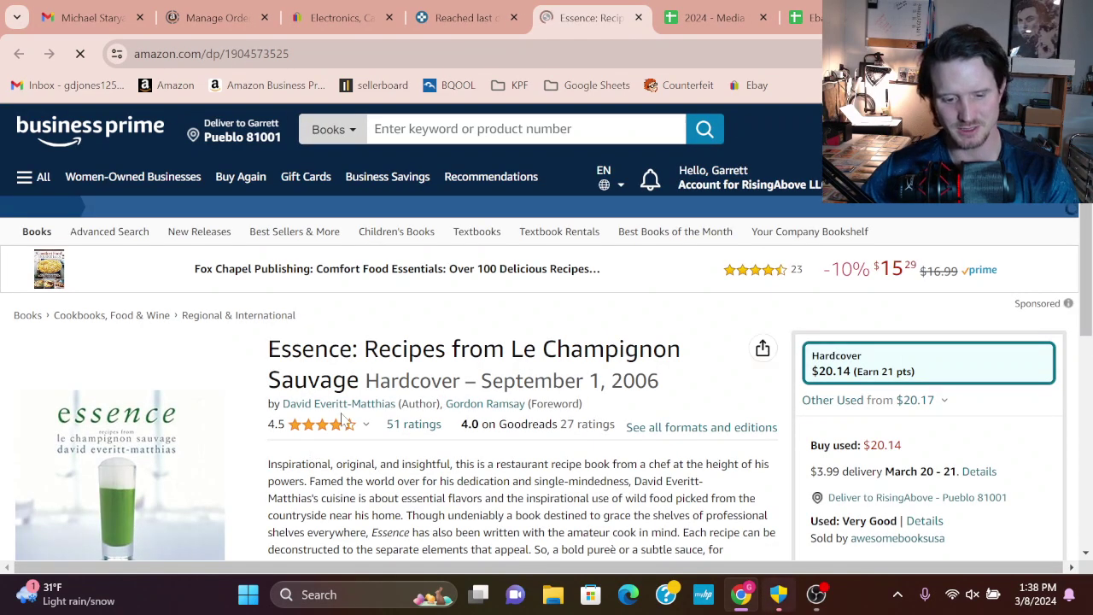
pyautogui.scroll(-1, 335, 427)
pyautogui.scroll(-6, 344, 419)
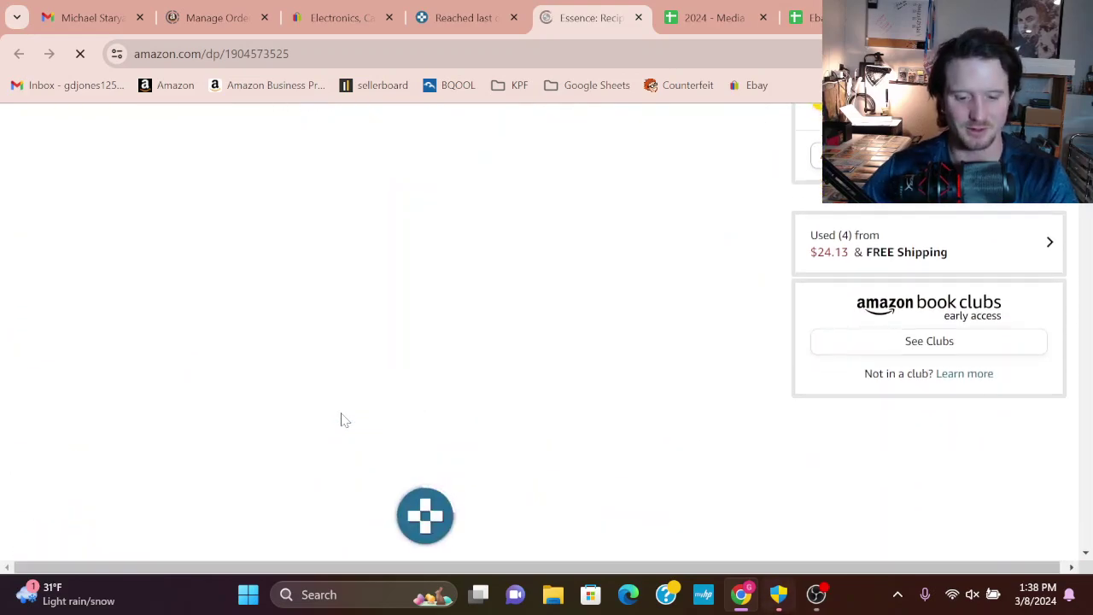
pyautogui.scroll(-4, 344, 419)
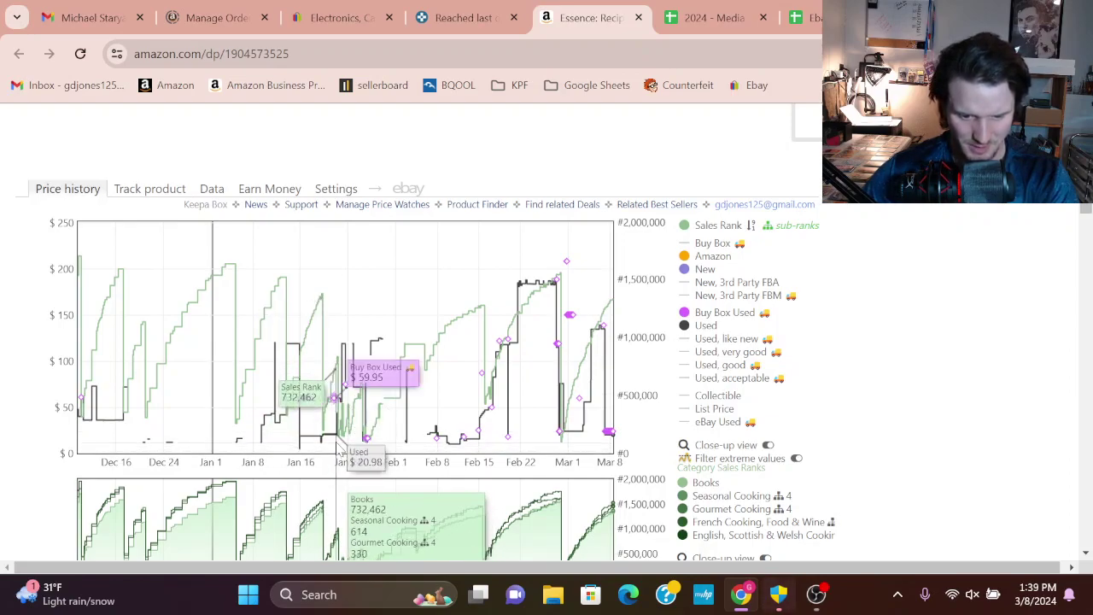
pyautogui.moveTo(334, 448); pyautogui.dragTo(372, 458)
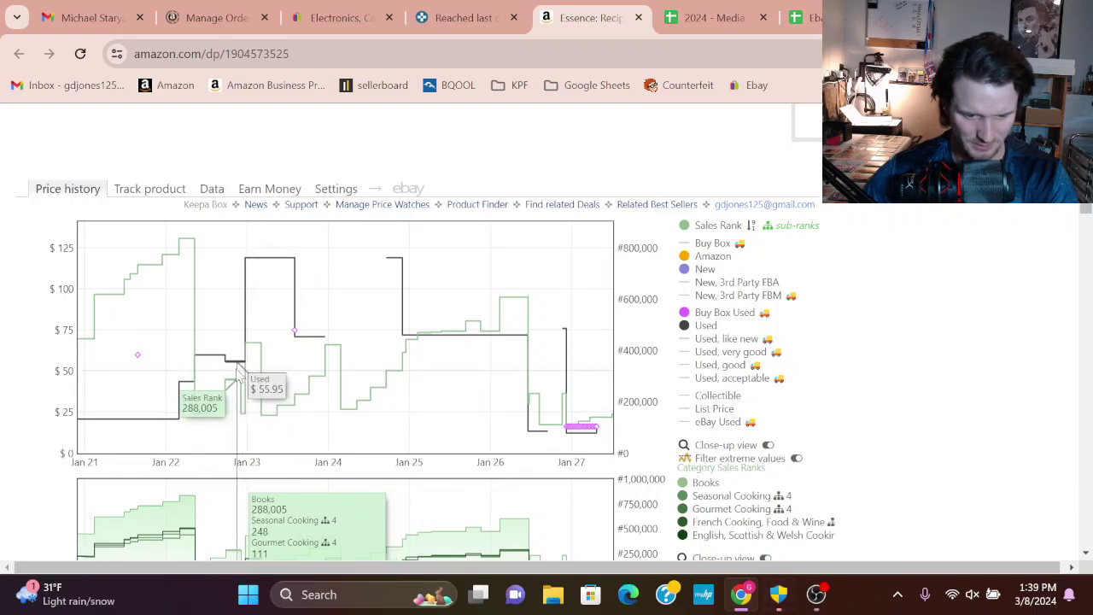
pyautogui.scroll(-4, 283, 381)
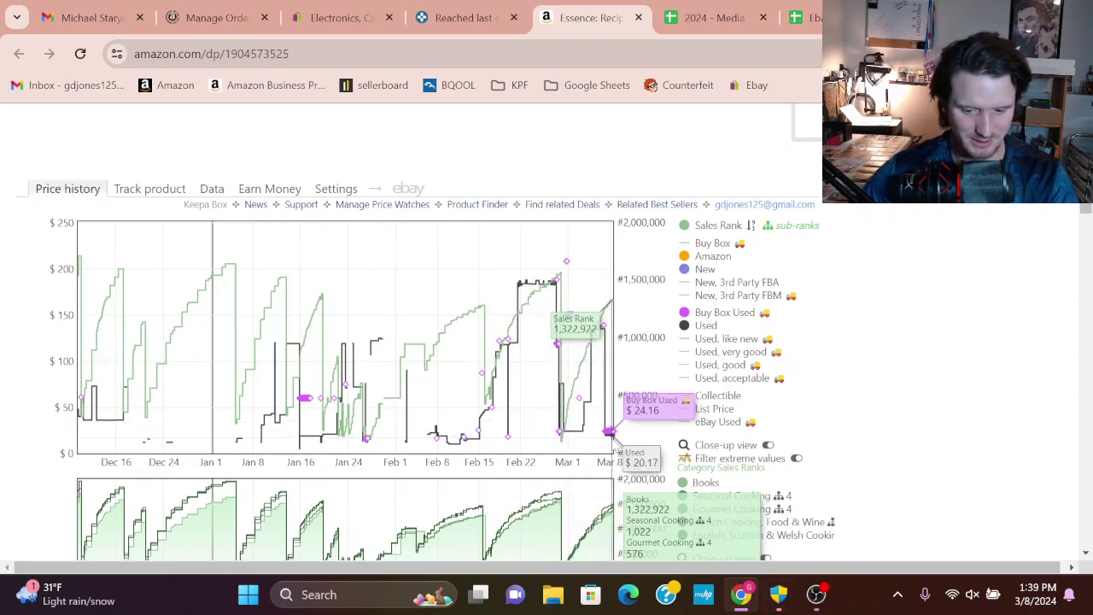
# Check the listing's used offers and the profit calculator's sales rank and estimated sales figures
pyautogui.scroll(4, 611, 442)
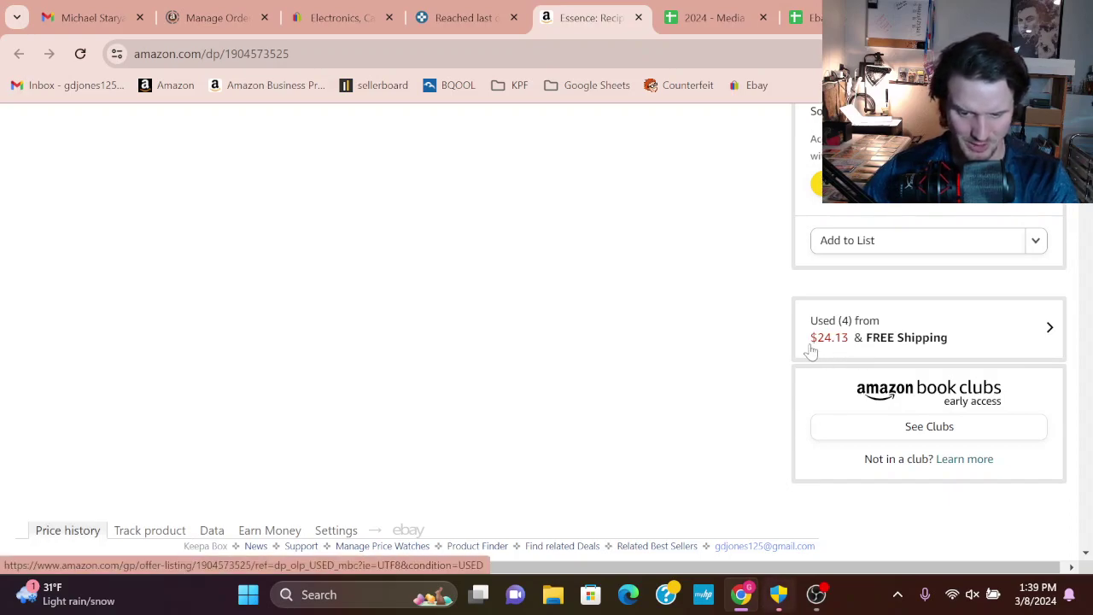
pyautogui.scroll(1, 745, 352)
pyautogui.scroll(8, 745, 353)
pyautogui.scroll(-2, 745, 353)
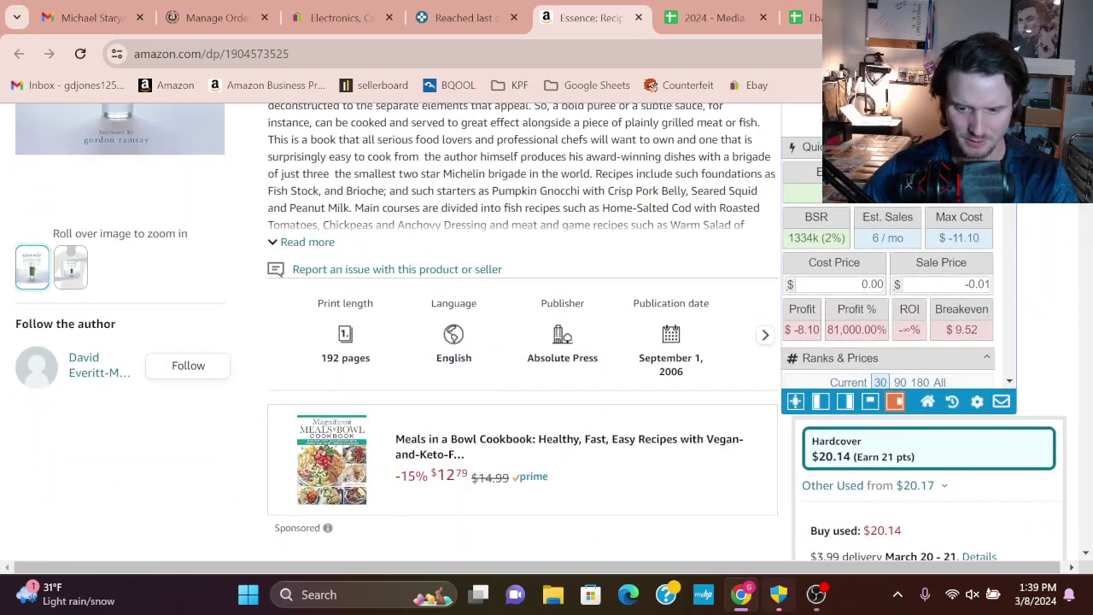
# Set the cost price to $24.13 and the sale price to $40 in the listing's profit calculator
pyautogui.click(870, 285)
pyautogui.write('24.13')
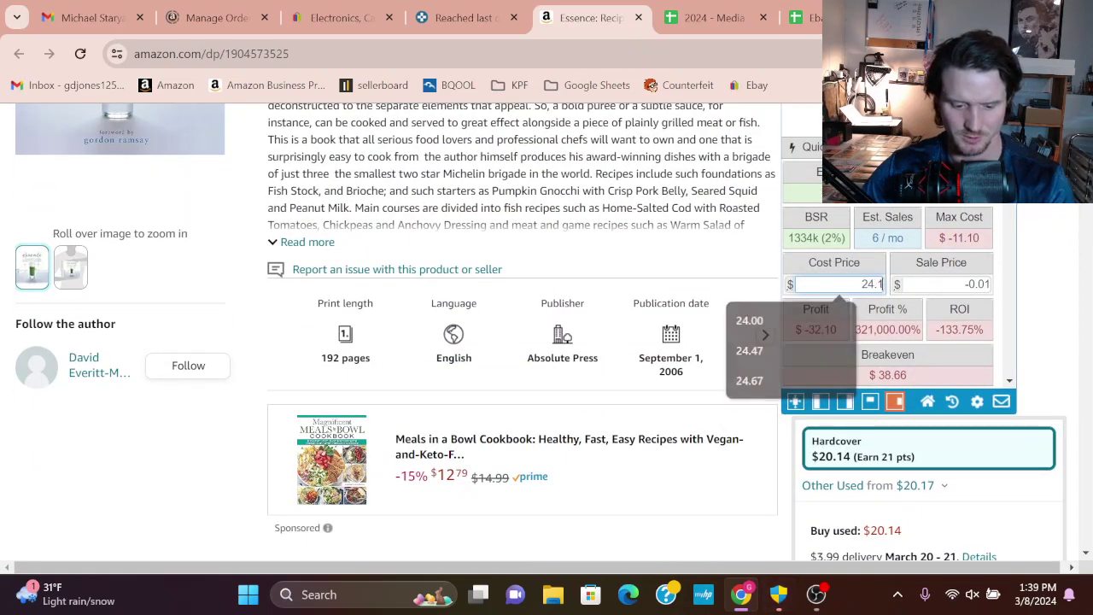
pyautogui.click(685, 519)
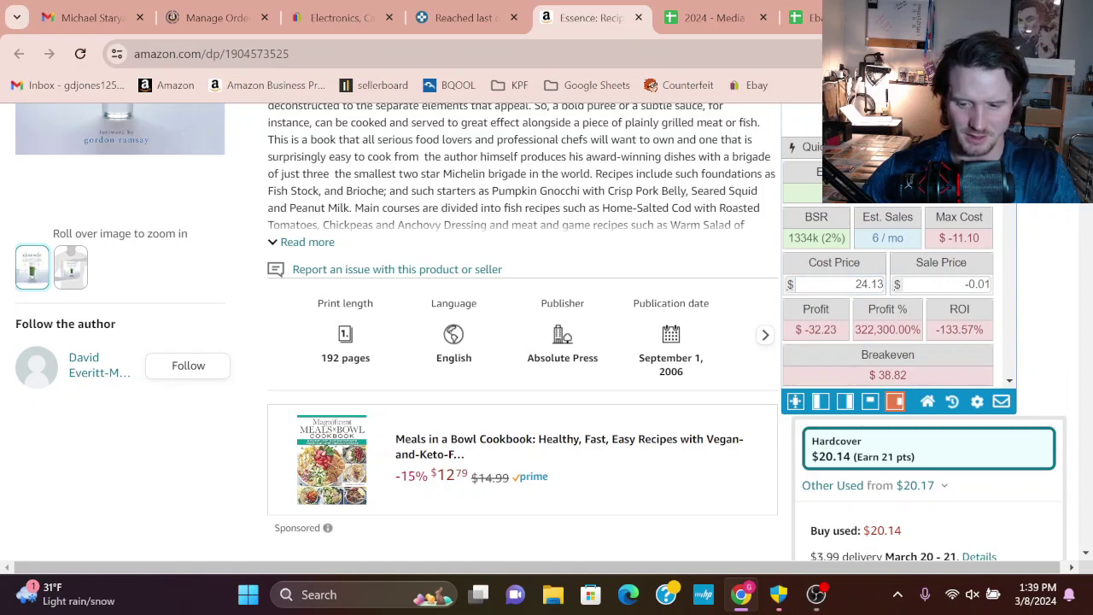
pyautogui.click(973, 284)
pyautogui.write('40')
pyautogui.click(1034, 303)
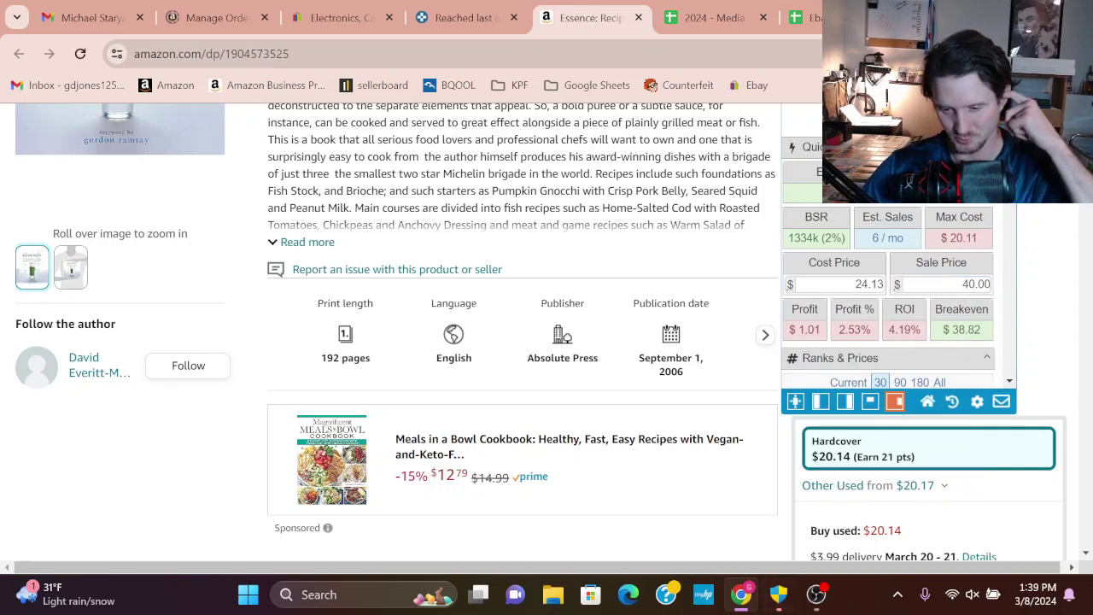
# Try a sale price of $50 in the profit calculator, and then set it to $60
pyautogui.doubleClick(998, 285)
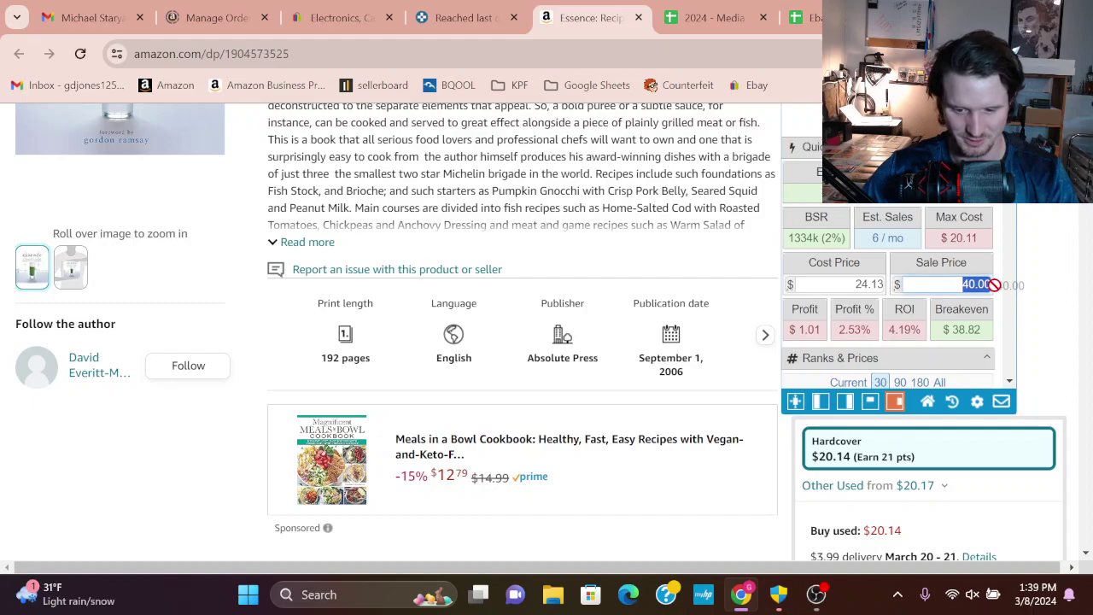
pyautogui.write('50')
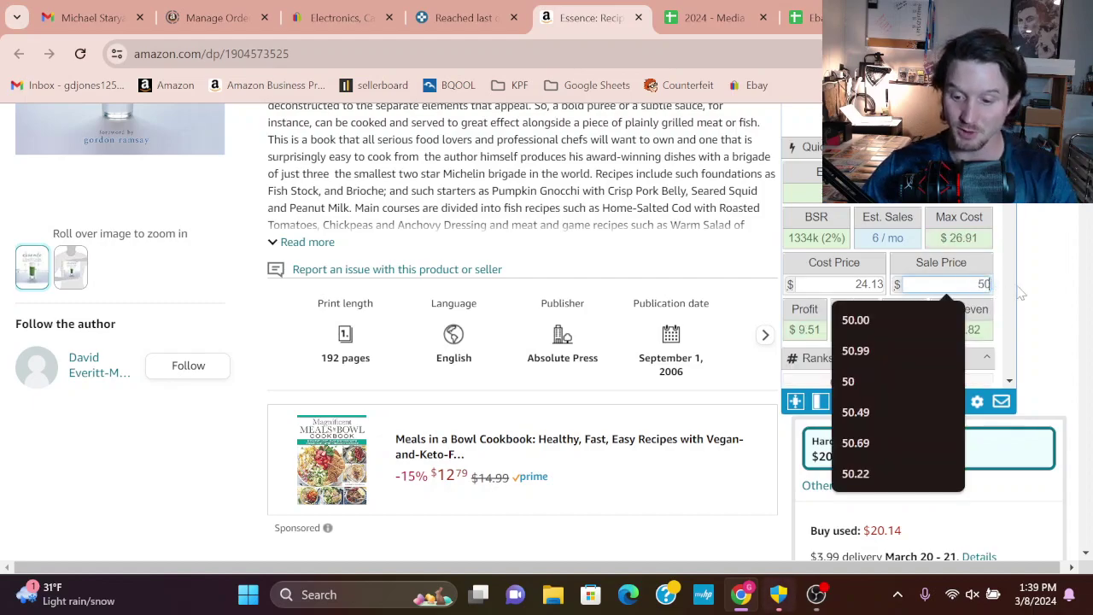
pyautogui.click(1038, 299)
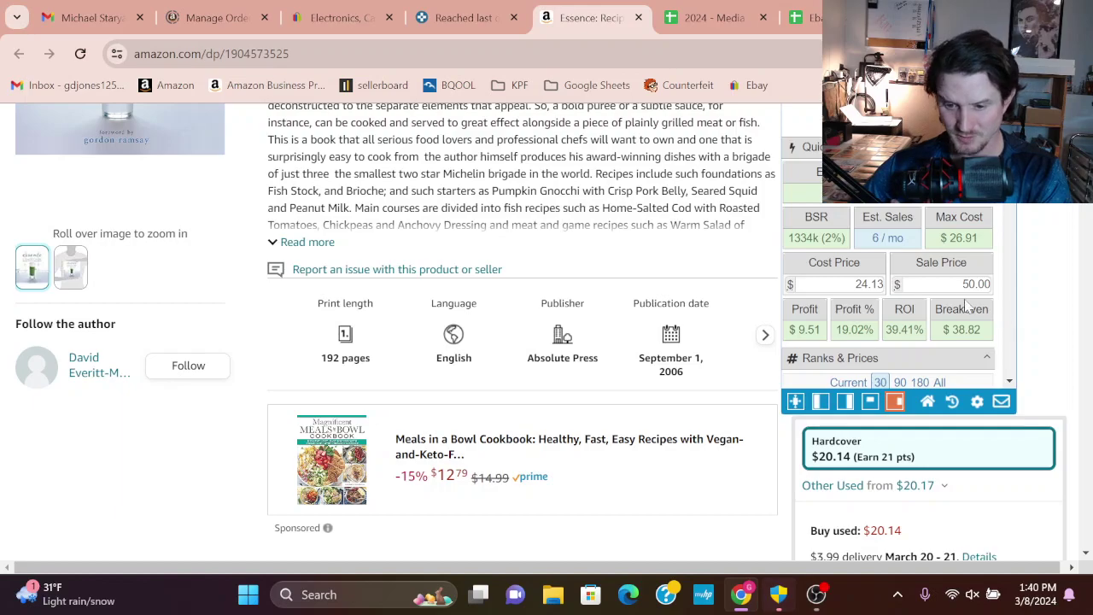
pyautogui.press('Tab')
pyautogui.write('60')
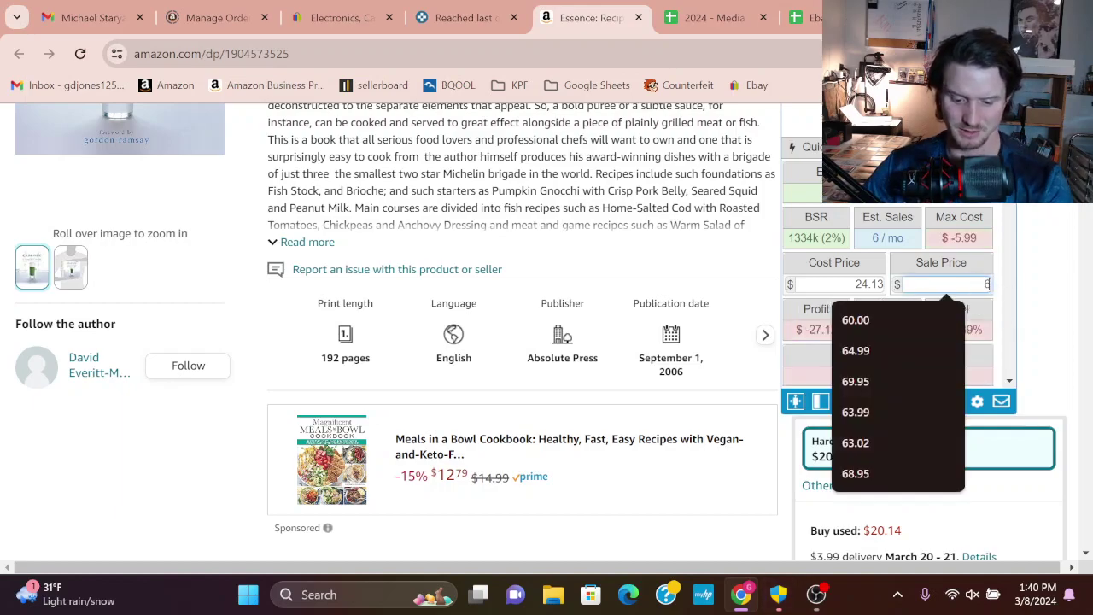
pyautogui.press('Return')
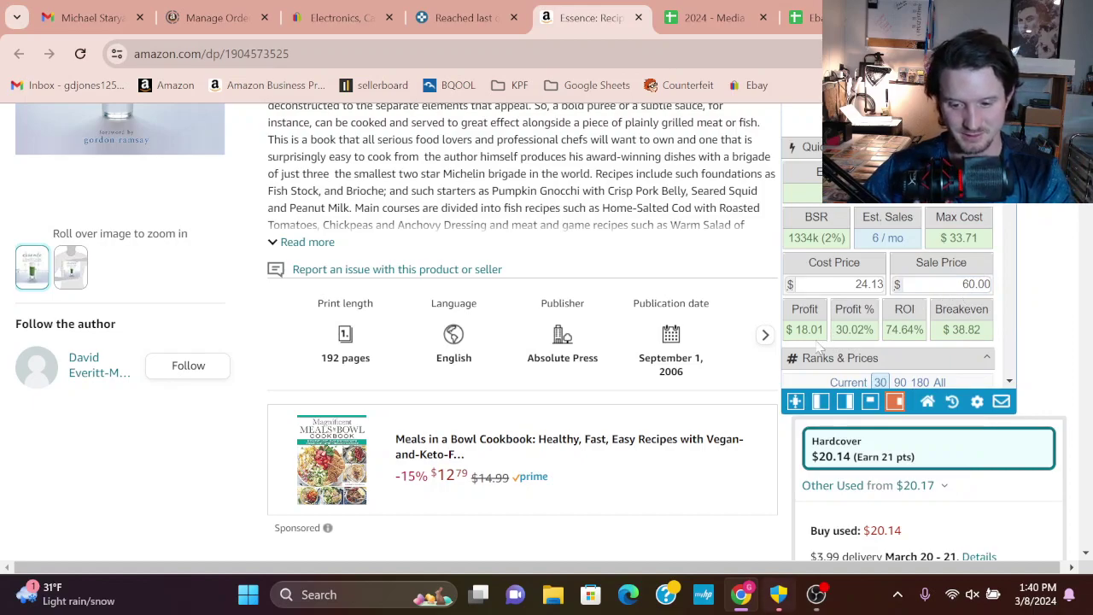
# Switch the listing's price history graphs to the Year range and examine the used price, sales rank and offer count trends
pyautogui.scroll(-10, 372, 369)
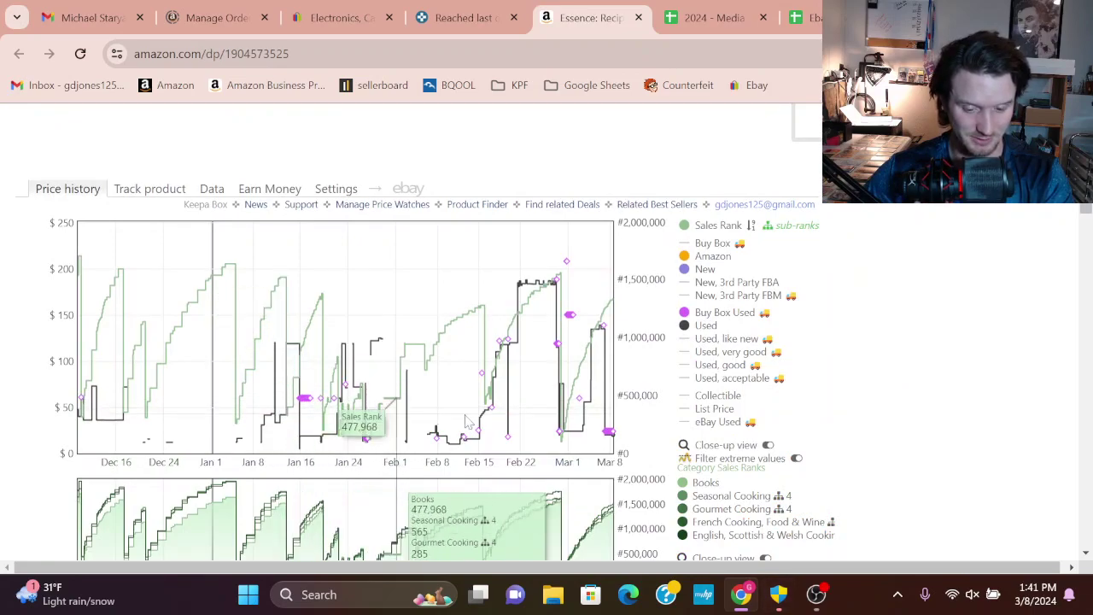
pyautogui.scroll(-4, 759, 427)
pyautogui.click(743, 400)
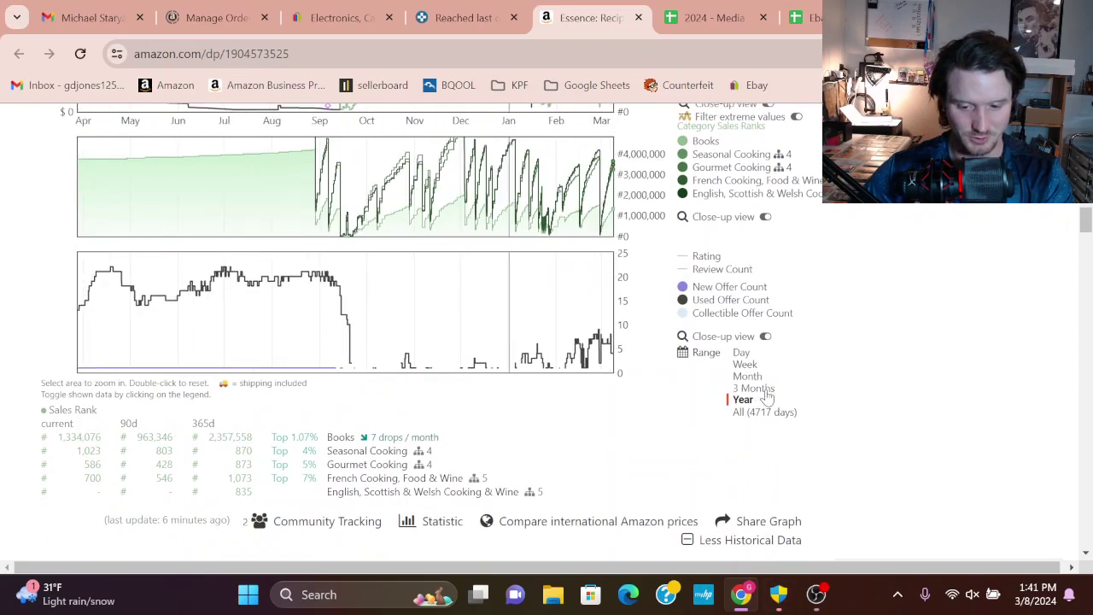
pyautogui.scroll(2, 751, 402)
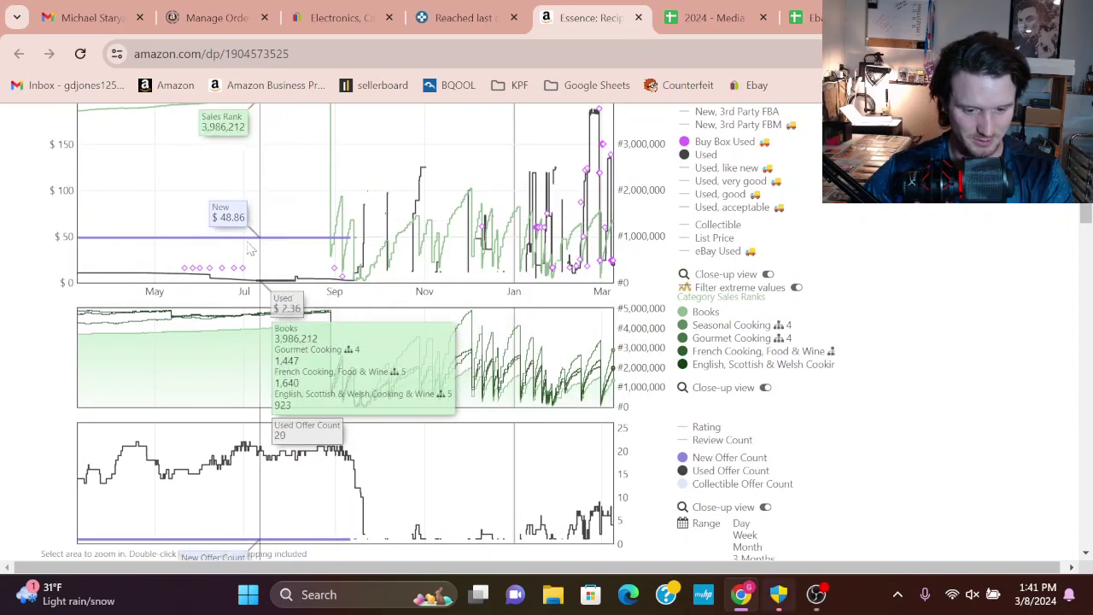
pyautogui.scroll(1, 106, 285)
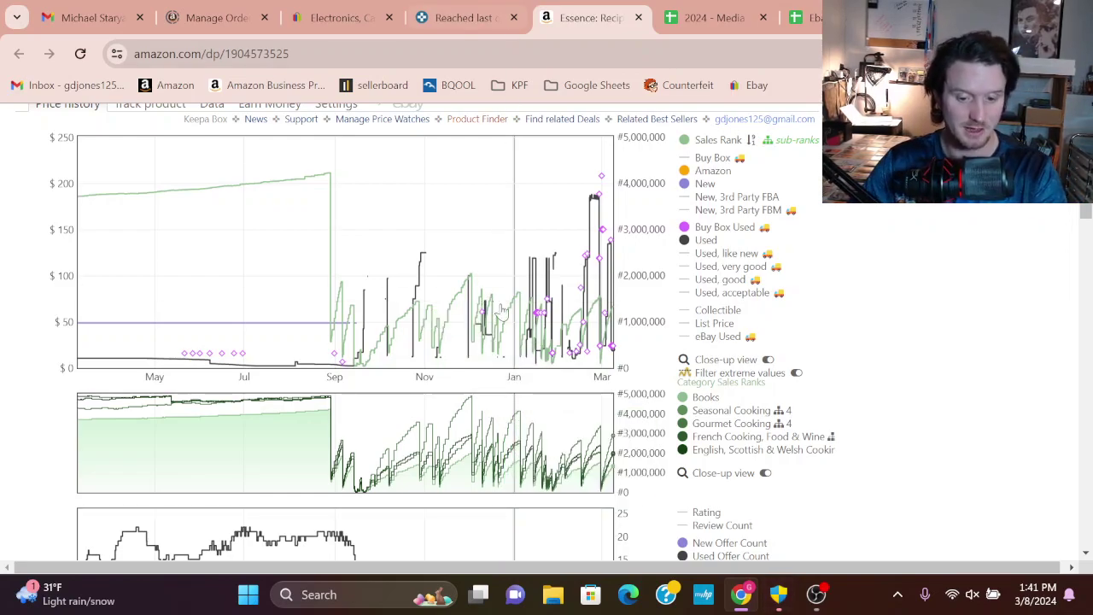
# Close the Essence listing and preview the deals' price history graphs from New River Guide to Hardwired to Connect
pyautogui.click(465, 17)
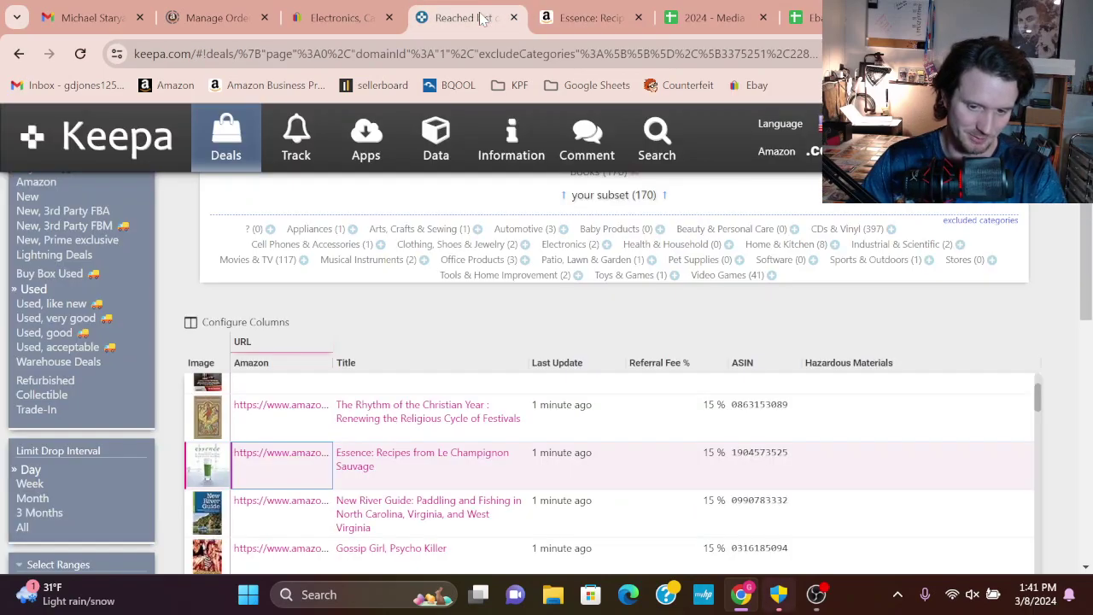
pyautogui.click(638, 19)
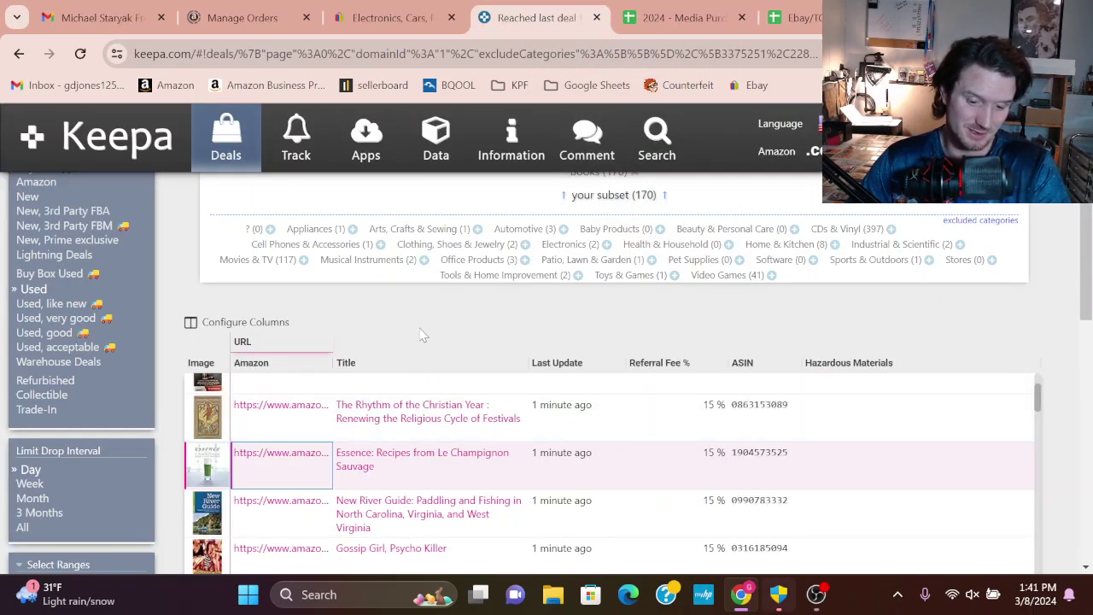
pyautogui.scroll(-1, 419, 282)
pyautogui.scroll(-1, 427, 275)
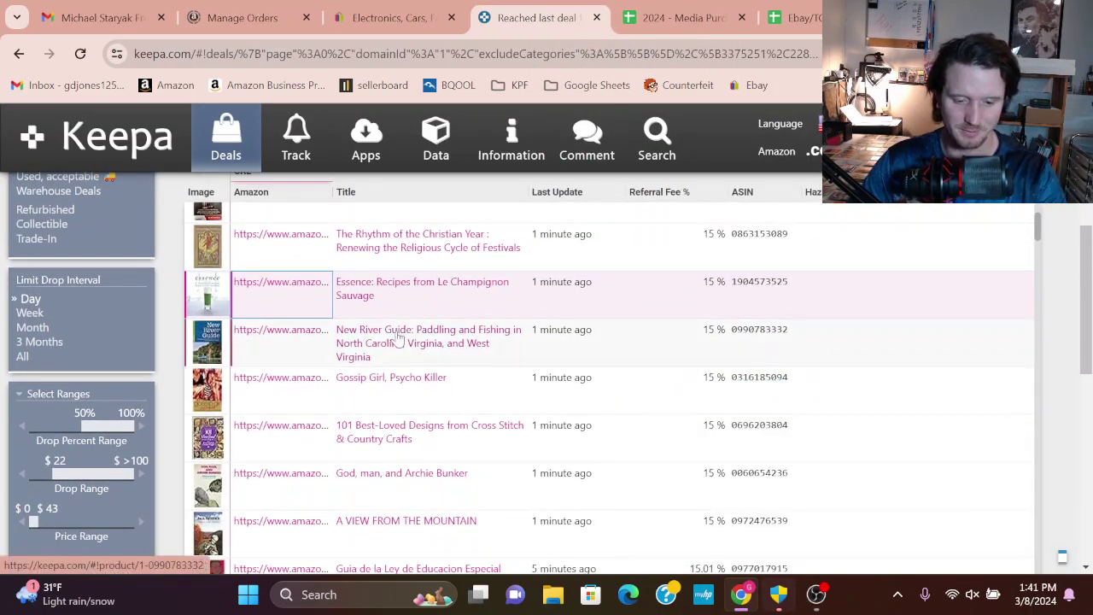
pyautogui.moveTo(398, 337)
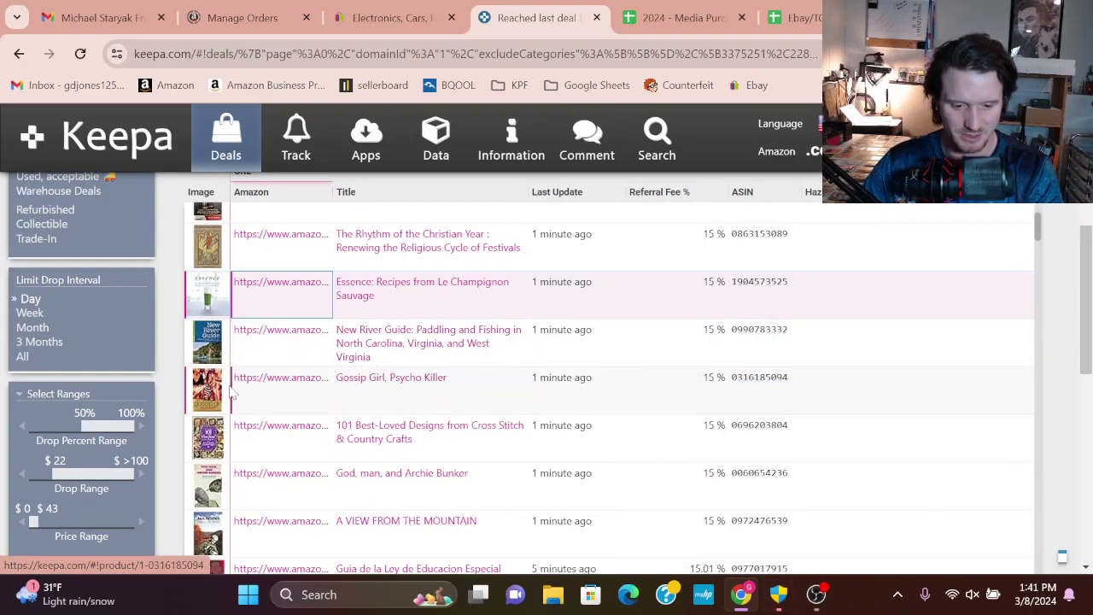
pyautogui.moveTo(365, 382)
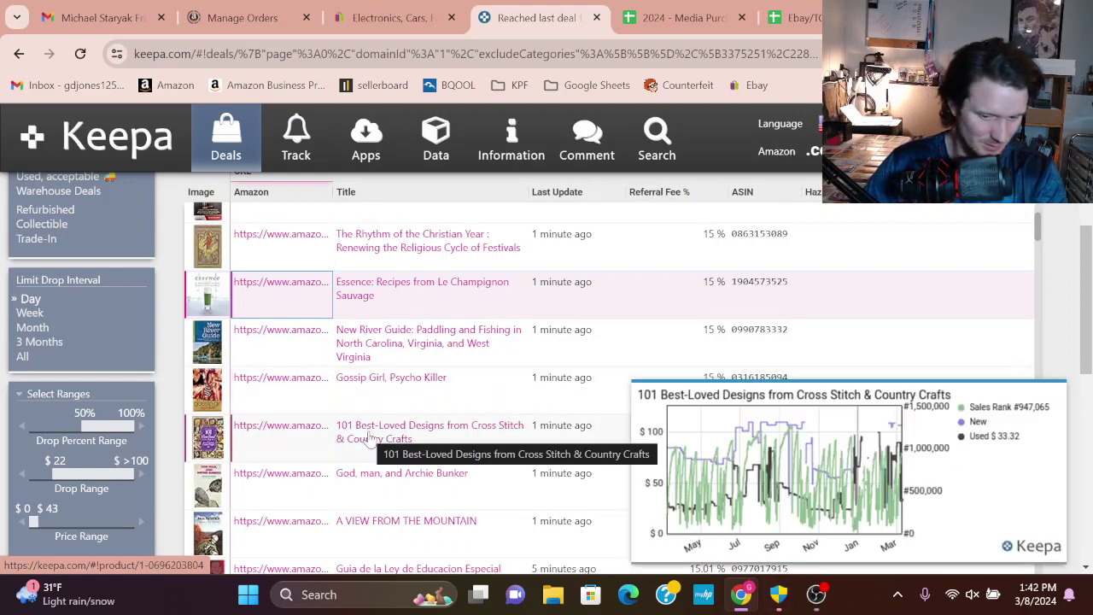
pyautogui.scroll(-1, 370, 418)
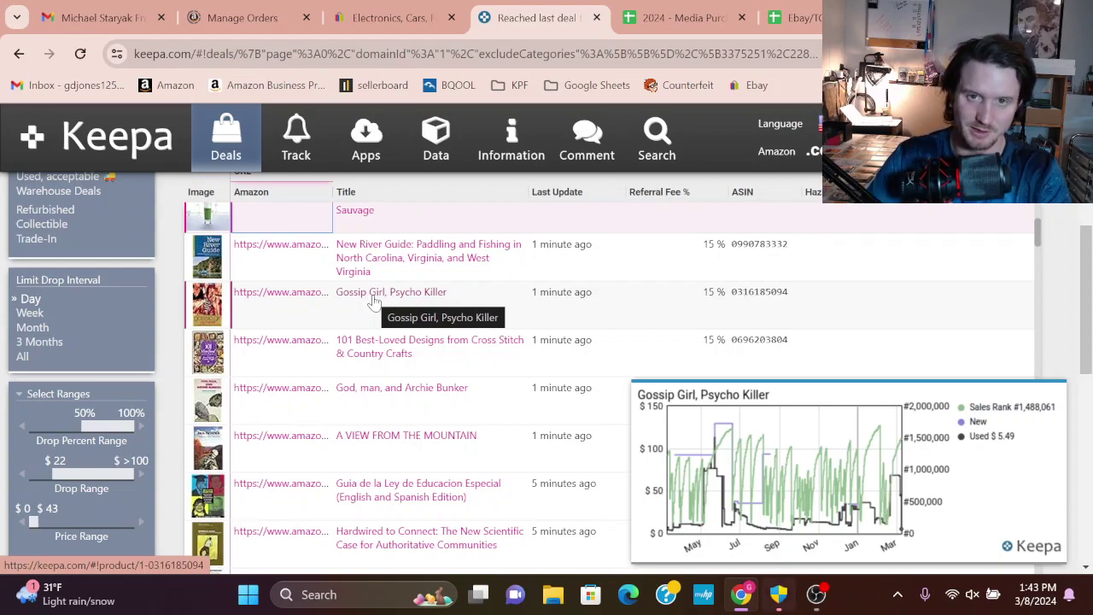
pyautogui.moveTo(374, 393)
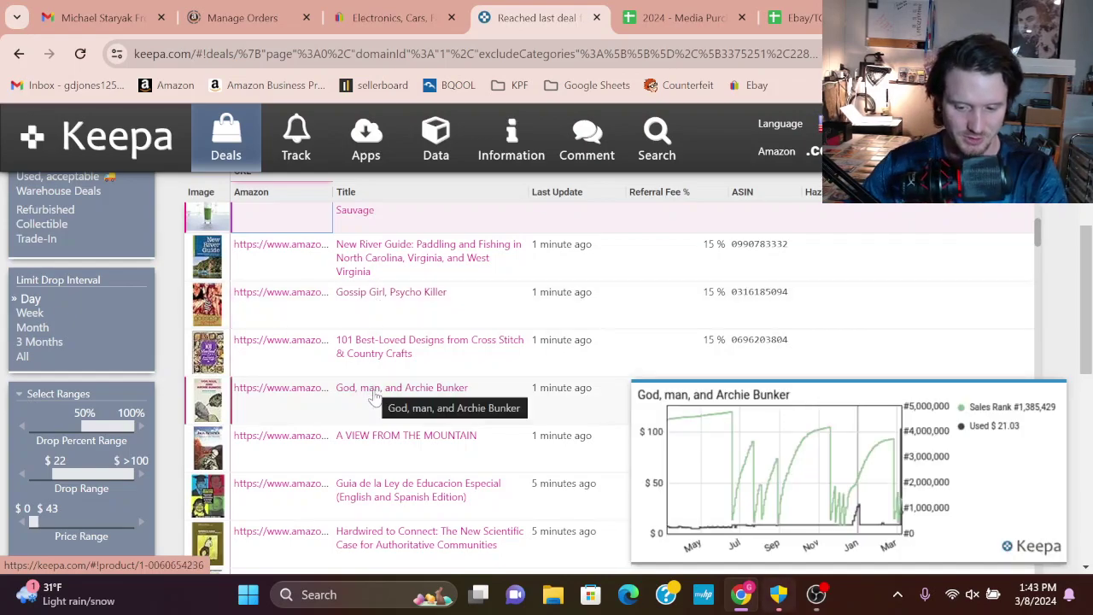
pyautogui.moveTo(373, 443)
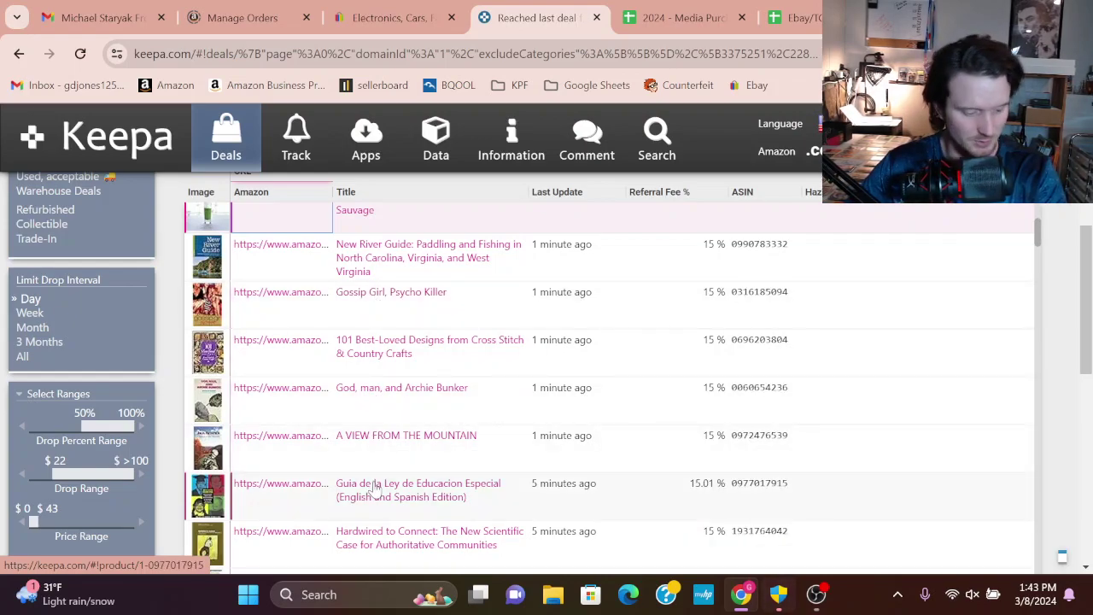
pyautogui.moveTo(373, 488)
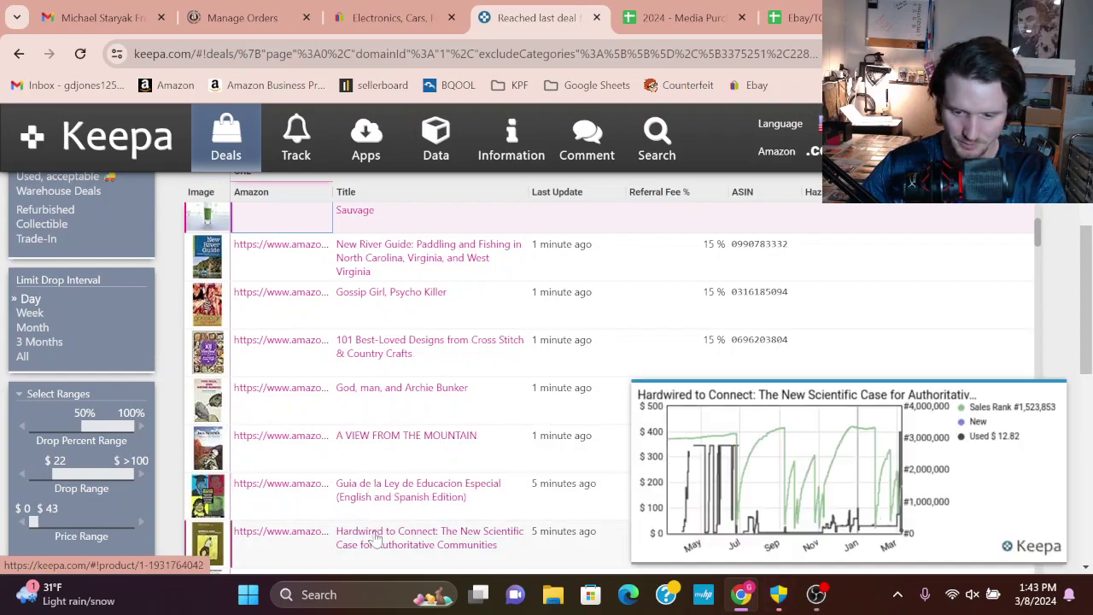
# Preview the price history graphs of the deals from The Man Made of Words to Textbook of Veterinary Internal Medicine Expert Consult
pyautogui.scroll(-1, 373, 507)
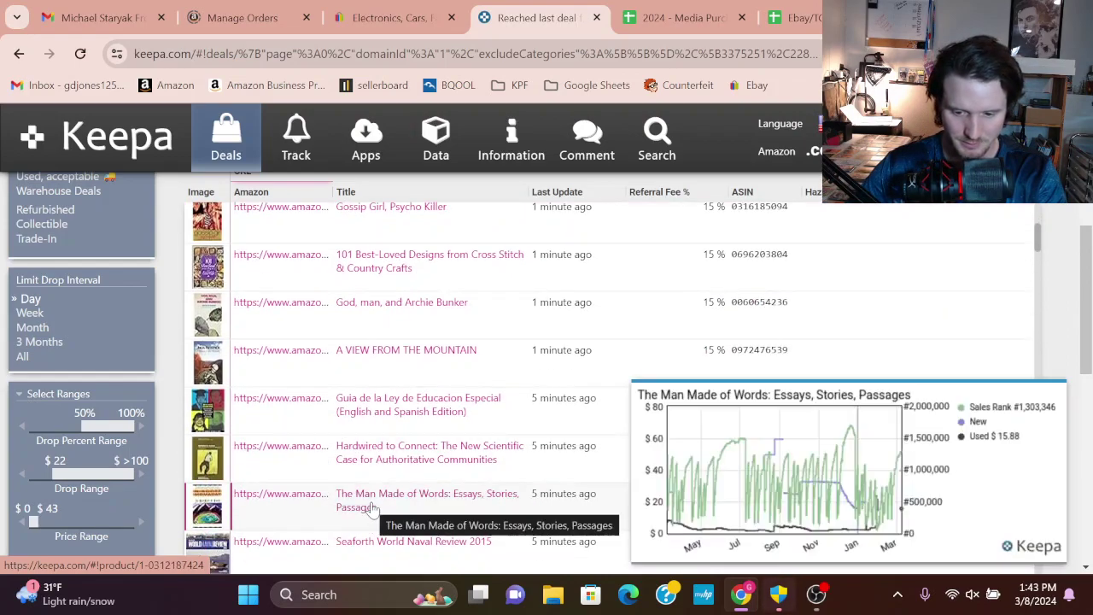
pyautogui.scroll(-1, 373, 508)
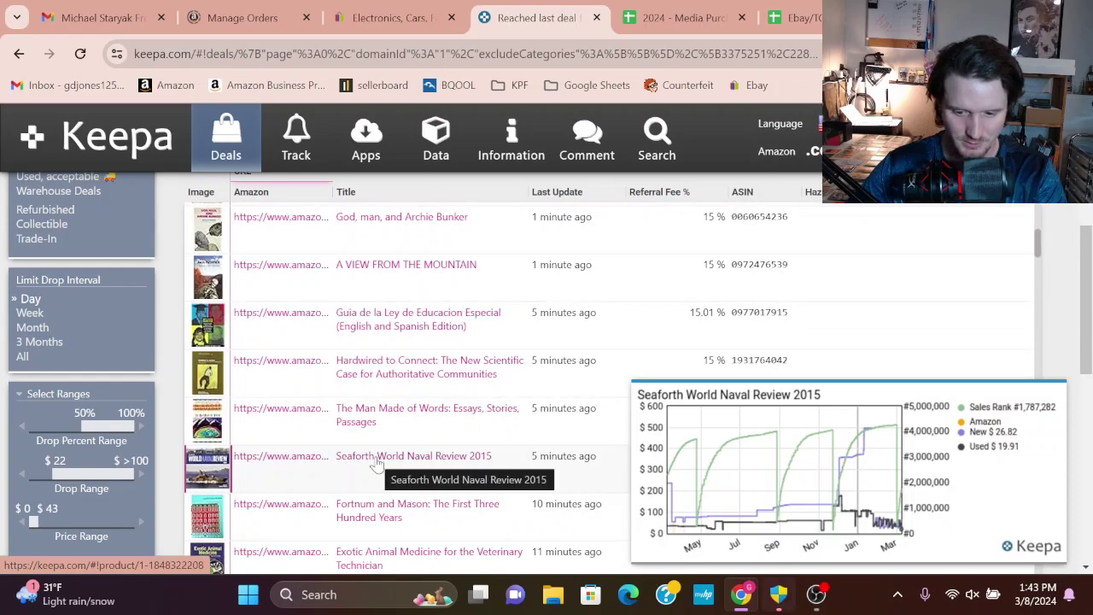
pyautogui.moveTo(375, 512)
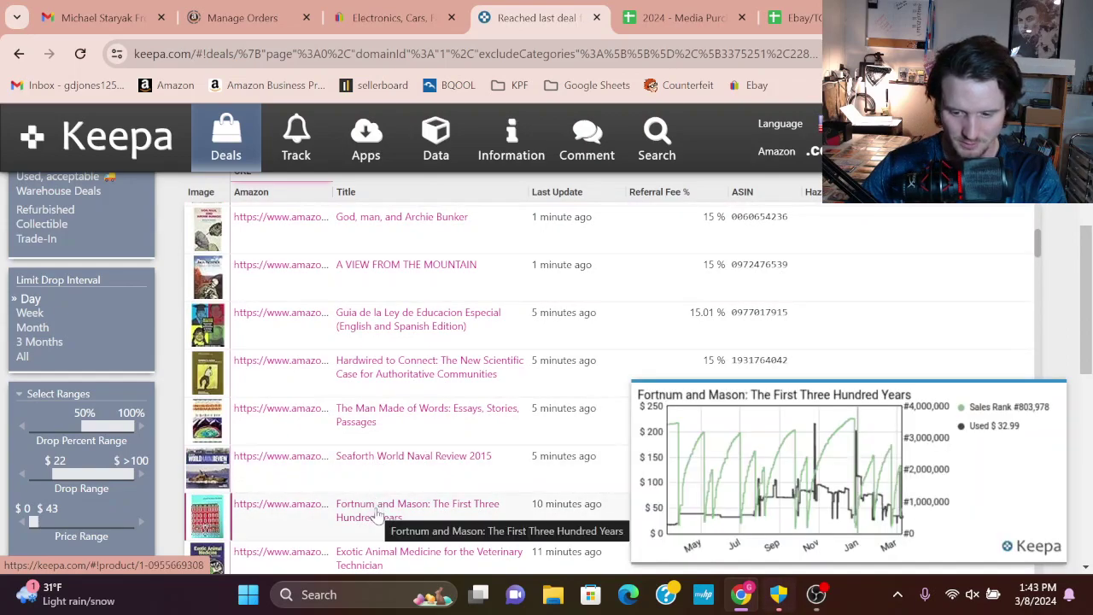
pyautogui.scroll(-1, 375, 512)
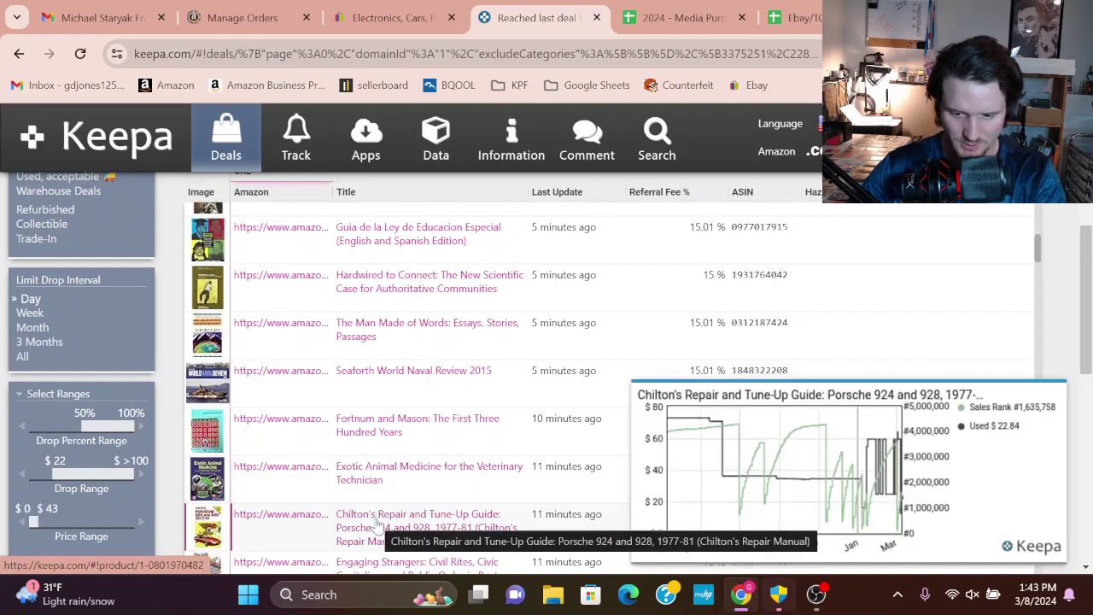
pyautogui.scroll(-1, 376, 523)
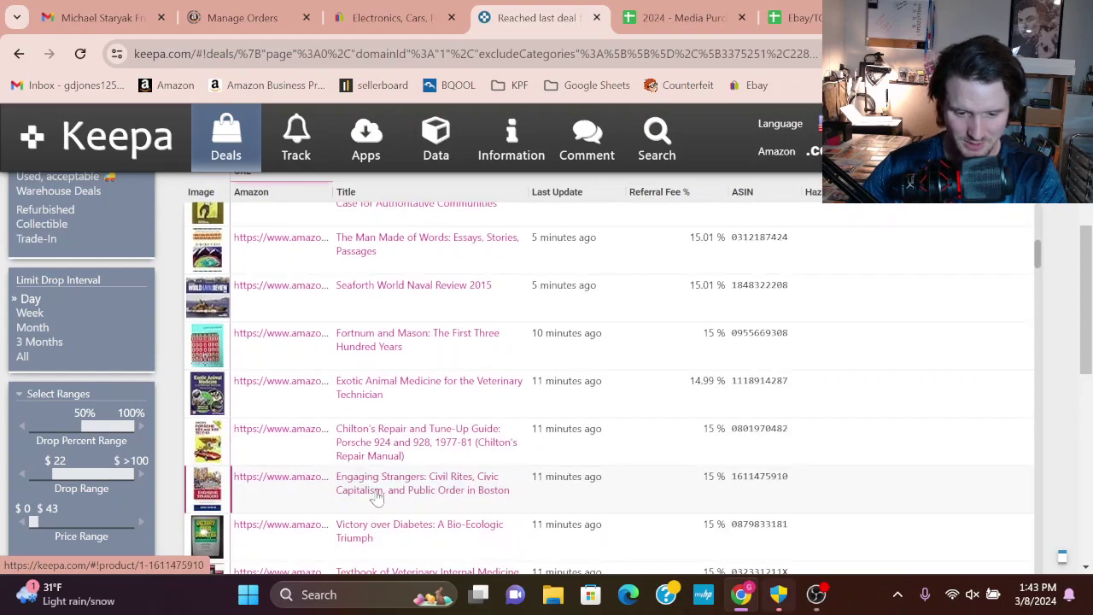
pyautogui.scroll(-1, 375, 493)
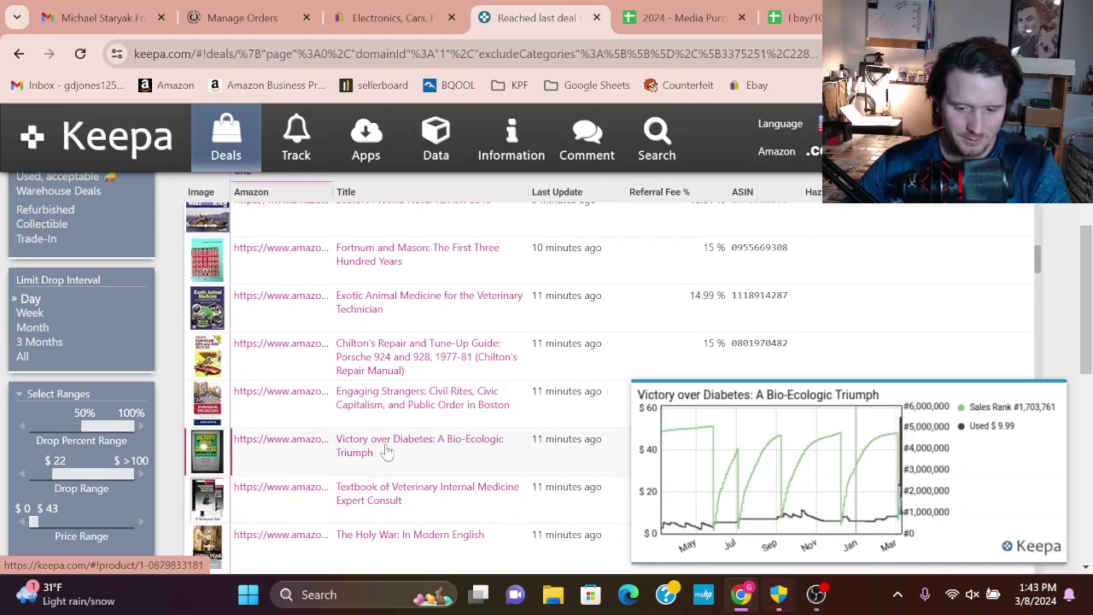
pyautogui.scroll(-1, 385, 438)
pyautogui.moveTo(385, 416)
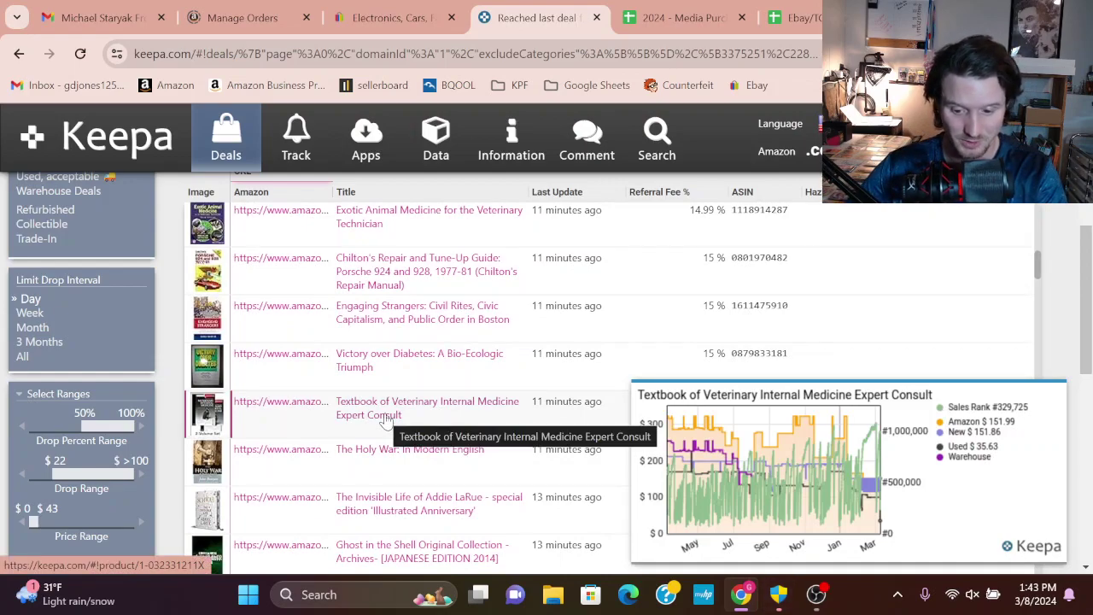
# Open the Amazon listing for Textbook of Veterinary Internal Medicine Expert Consult and inspect its edition details and cover image
pyautogui.click(300, 412)
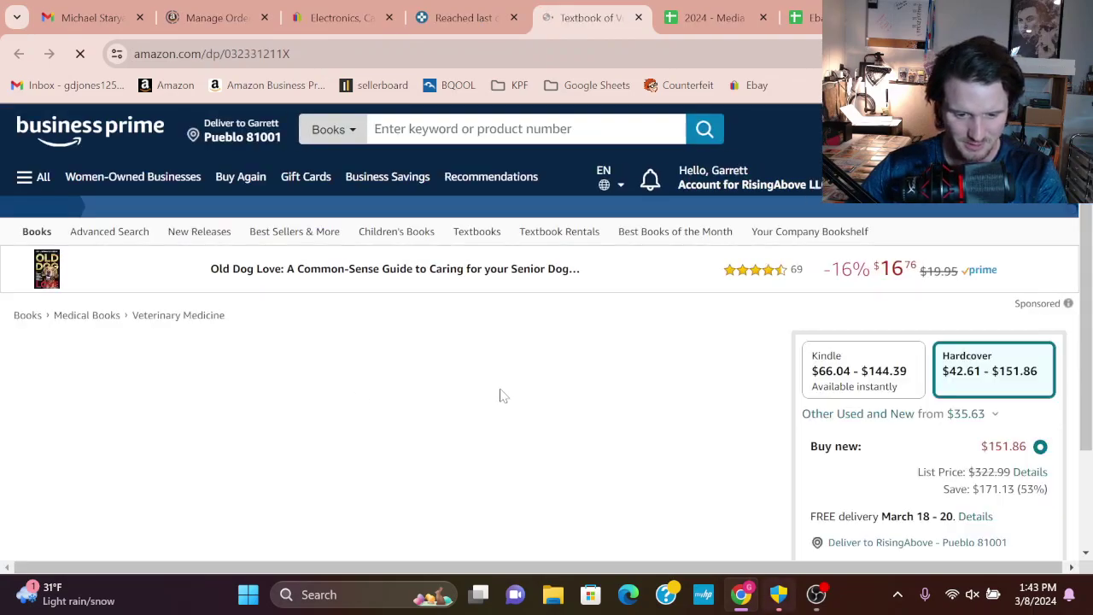
pyautogui.scroll(-2, 507, 398)
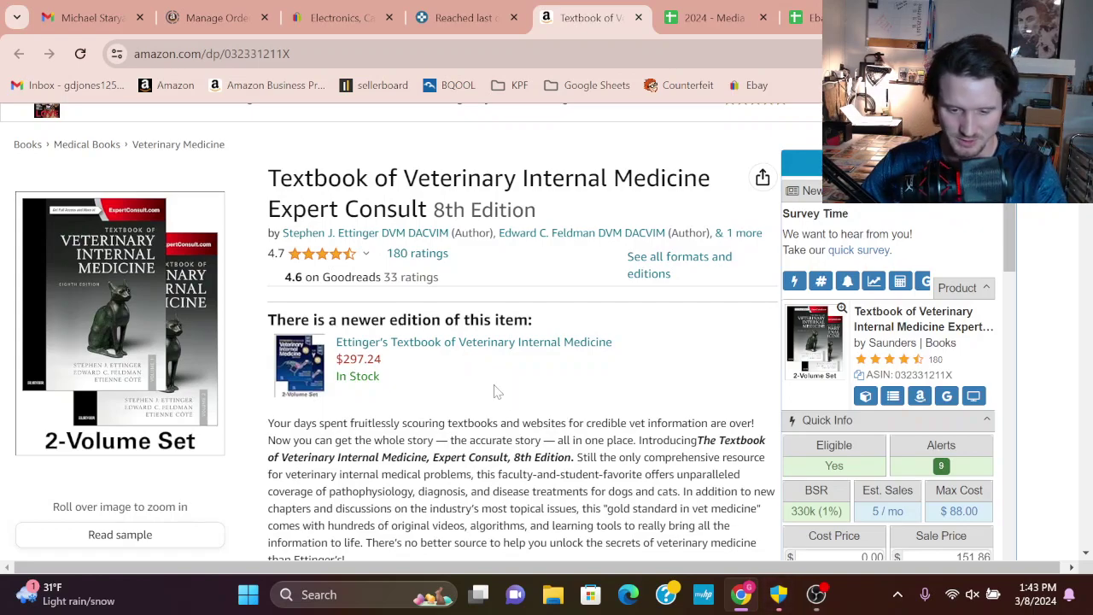
pyautogui.moveTo(203, 315)
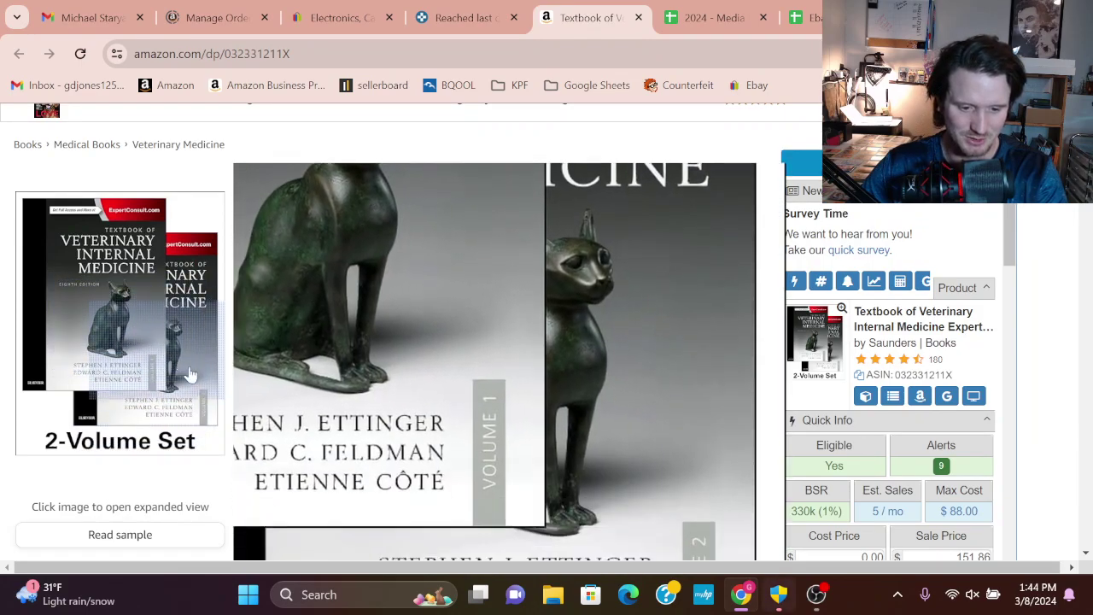
# Examine the veterinary textbook's price history graph, comparing its Amazon, new and used prices with the sales rank
pyautogui.scroll(-10, 576, 436)
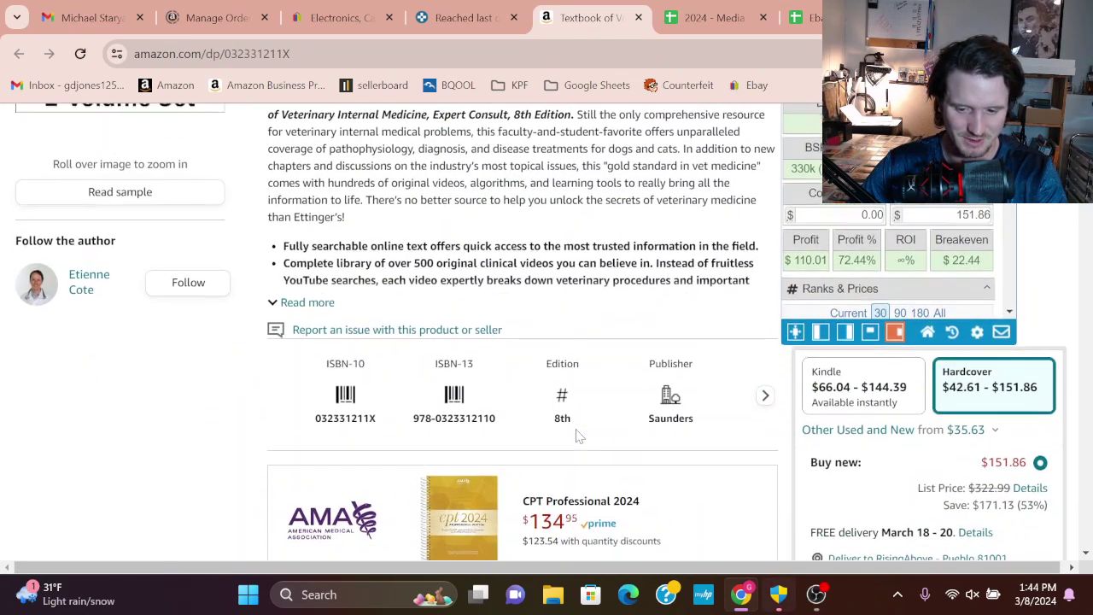
pyautogui.scroll(-5, 576, 436)
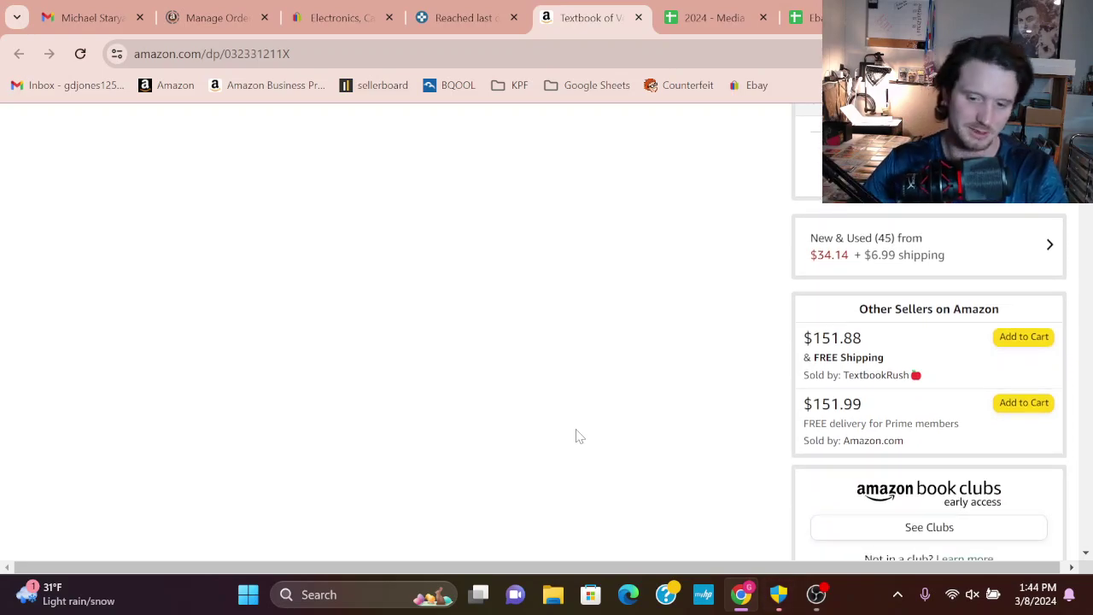
pyautogui.scroll(-4, 577, 436)
pyautogui.scroll(-1, 577, 439)
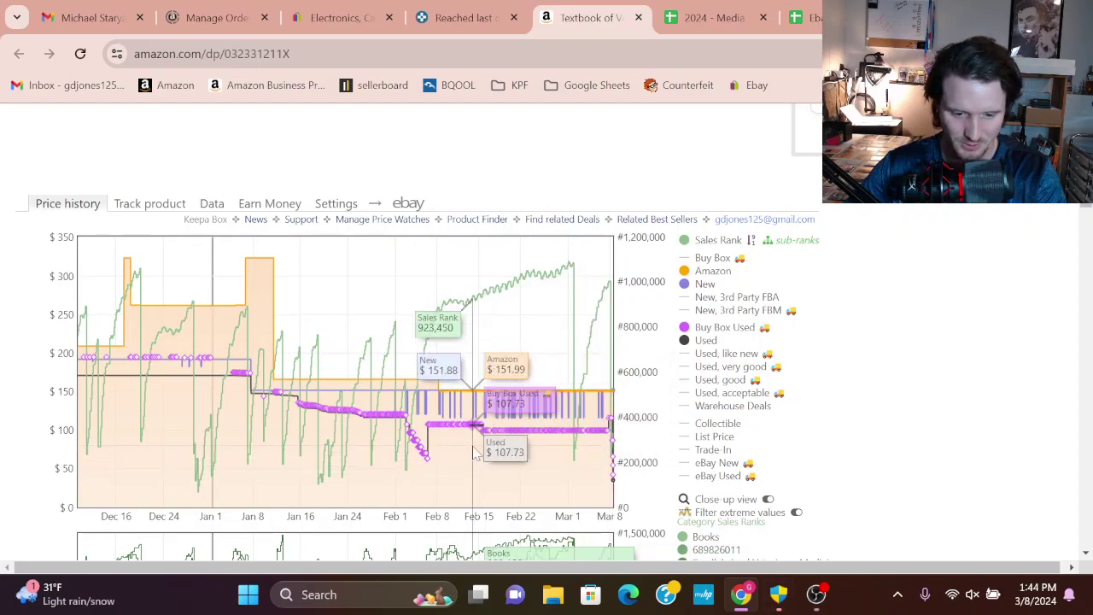
pyautogui.scroll(-1, 479, 401)
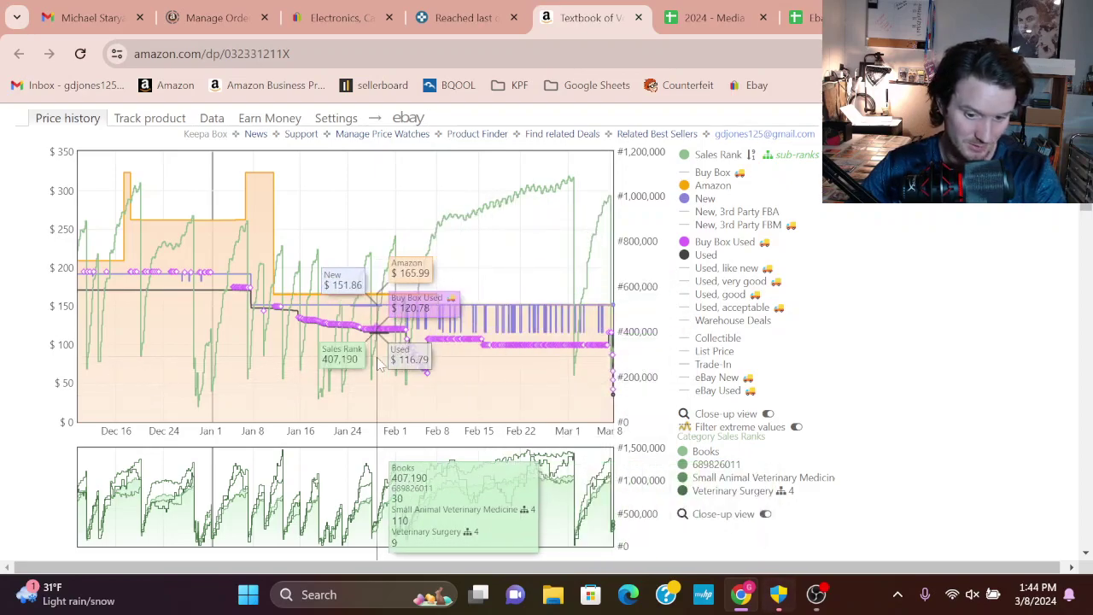
# Check the veterinary textbook's lowest New & Used offer with shipping and set the SellerAmp cost price to 41.13
pyautogui.scroll(4, 380, 365)
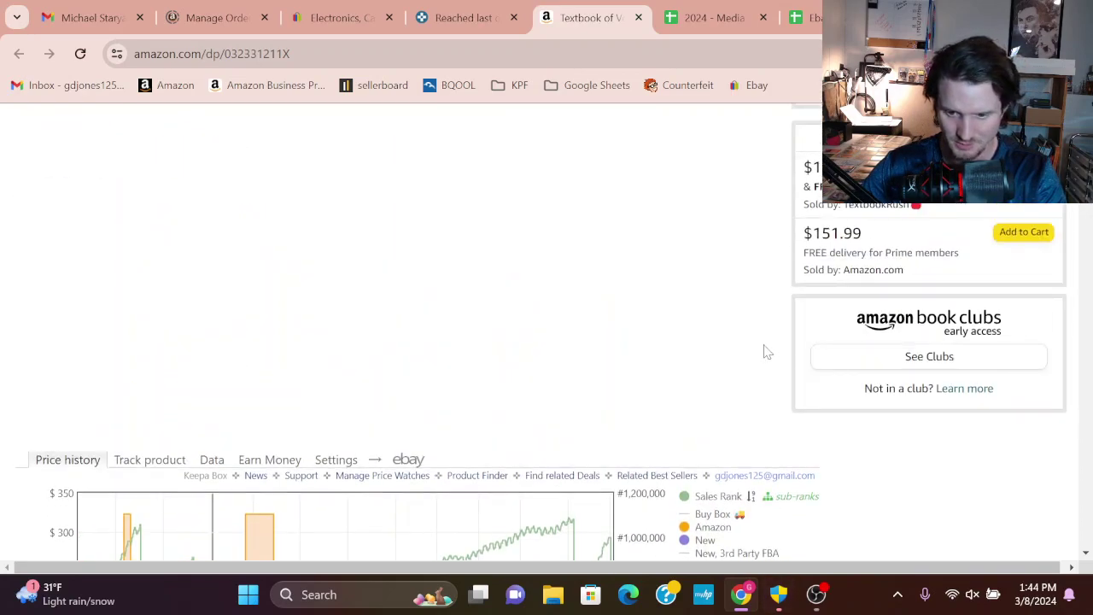
pyautogui.scroll(2, 766, 352)
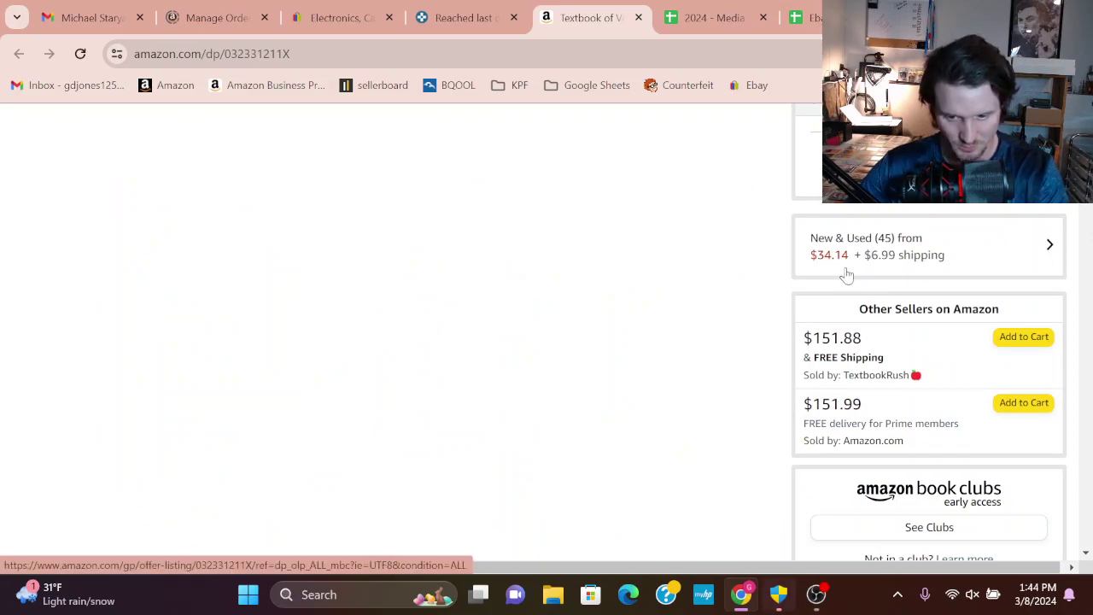
pyautogui.scroll(5, 776, 269)
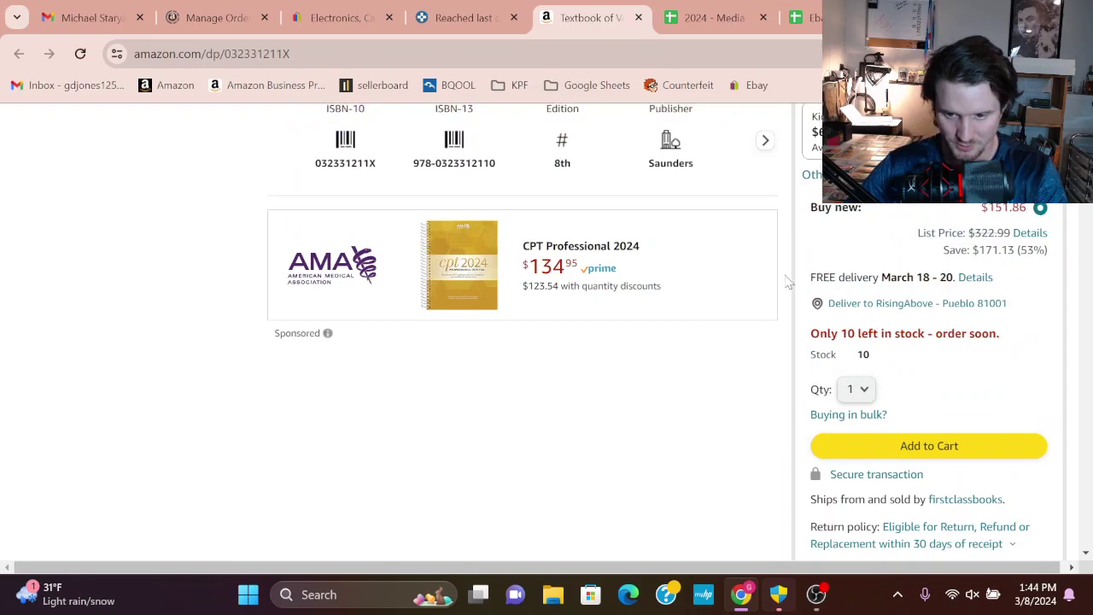
pyautogui.scroll(1, 785, 284)
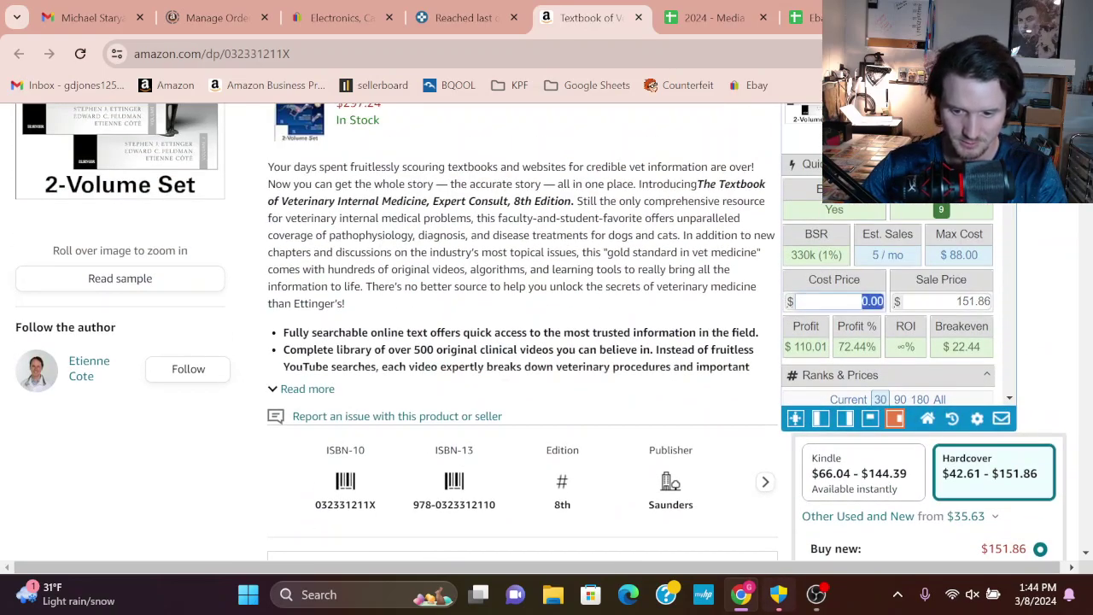
pyautogui.write('41.13')
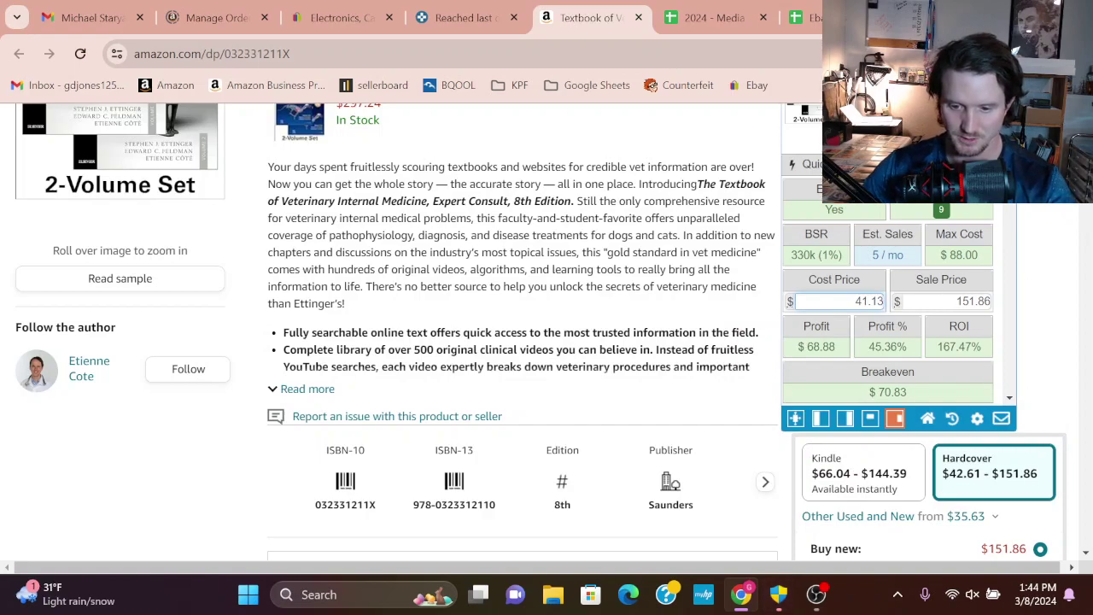
# Review the textbook's used price history and set the SellerAmp sale price to 130.00
pyautogui.scroll(-14, 600, 432)
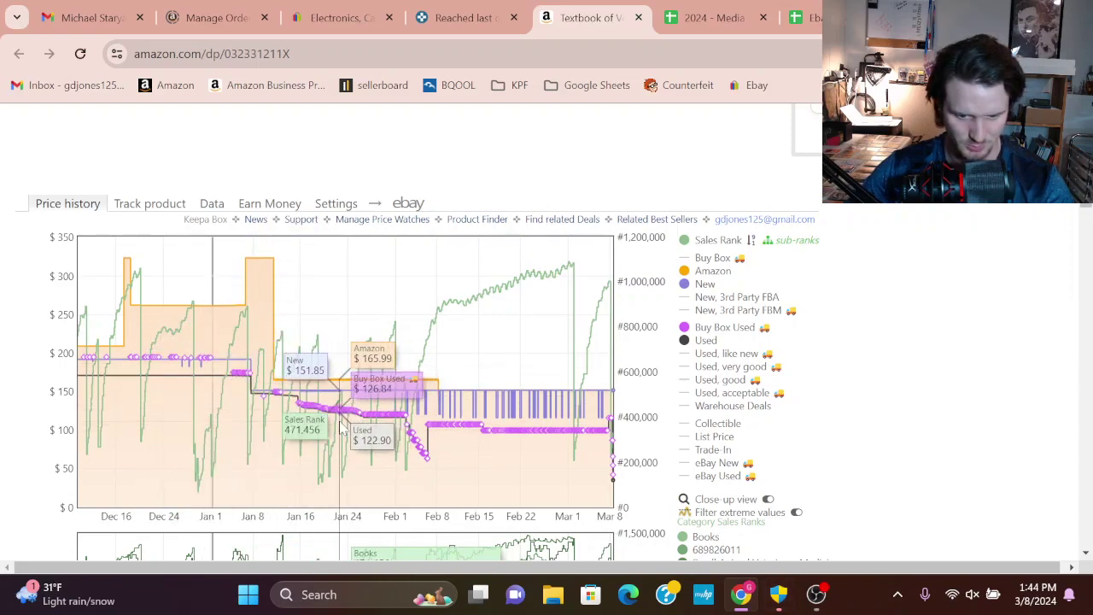
pyautogui.scroll(4, 470, 431)
pyautogui.scroll(5, 470, 431)
pyautogui.press('Tab')
pyautogui.write('130.00')
pyautogui.click(1030, 232)
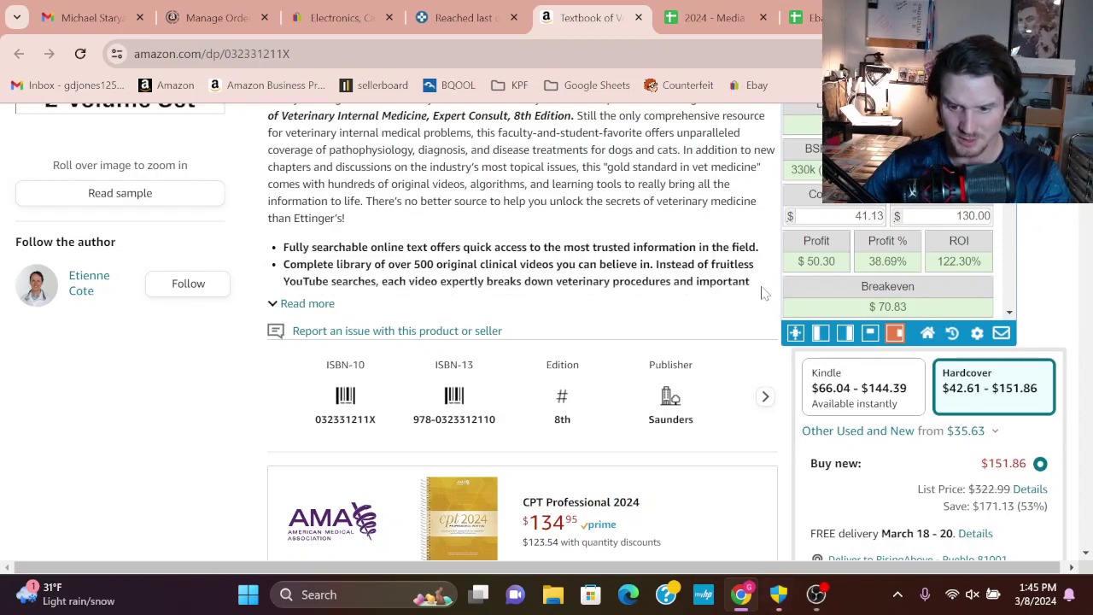
# Compare the textbook's profit estimate with its price history graph, and inspect the cover image and newer edition notice
pyautogui.scroll(-5, 764, 294)
pyautogui.scroll(6, 764, 297)
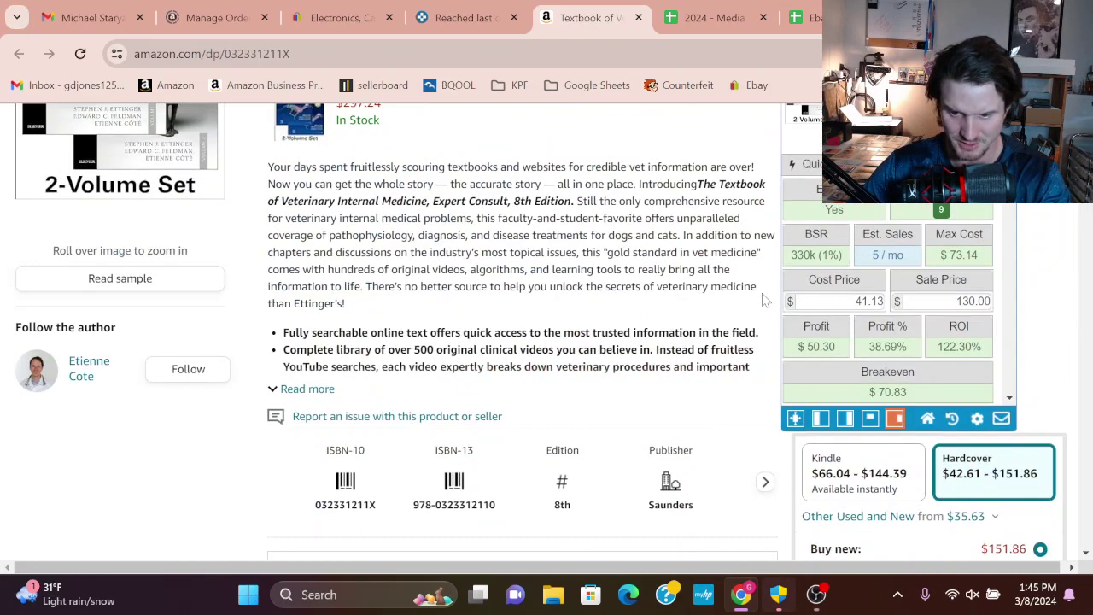
pyautogui.scroll(-10, 764, 298)
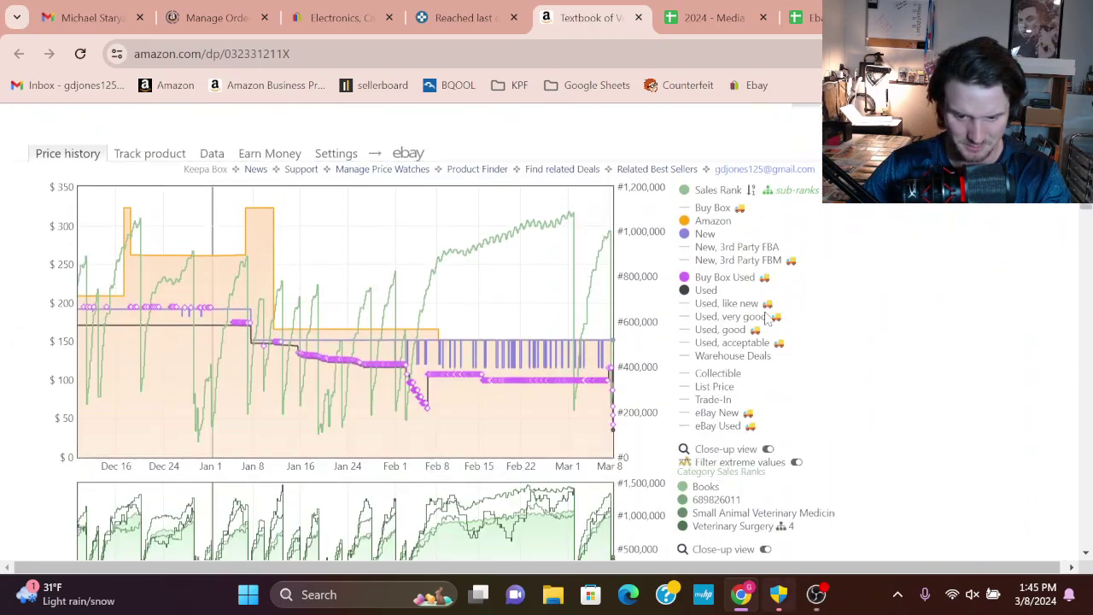
pyautogui.scroll(12, 440, 334)
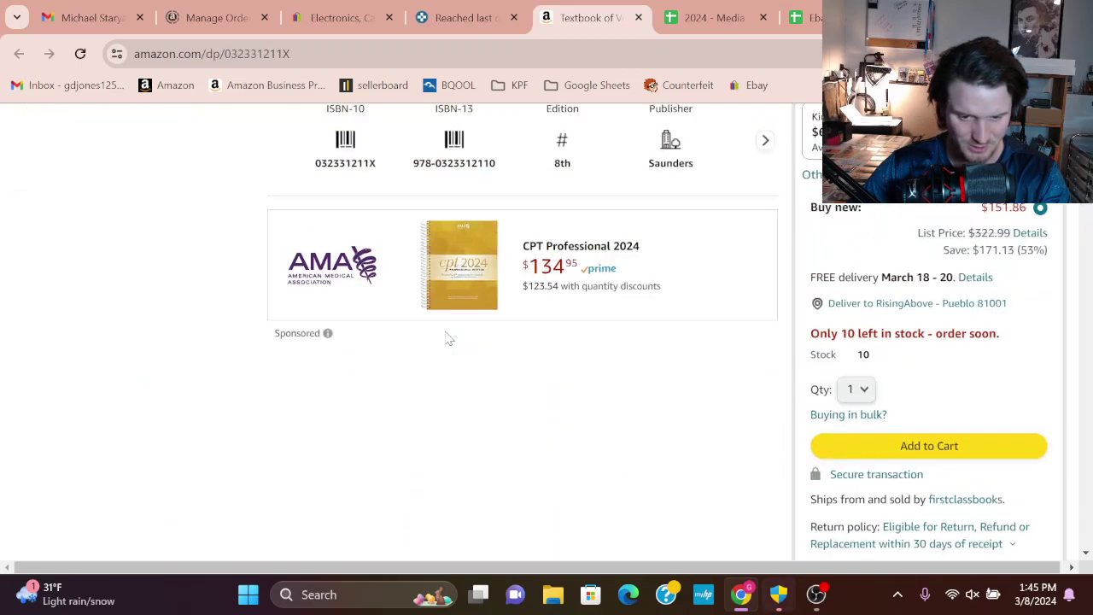
pyautogui.scroll(2, 441, 334)
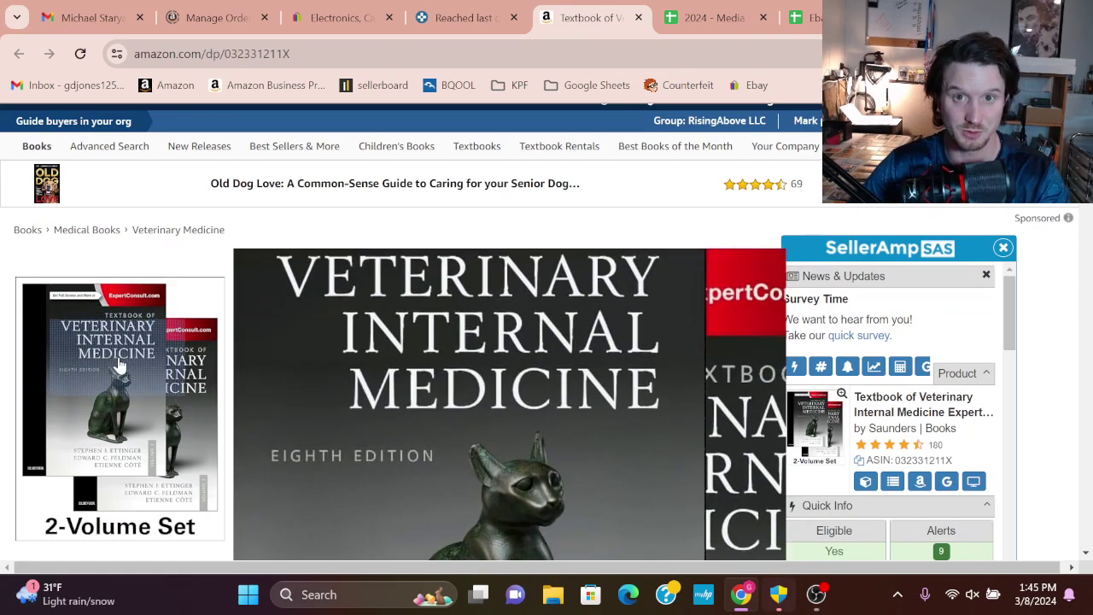
pyautogui.scroll(-1, 636, 375)
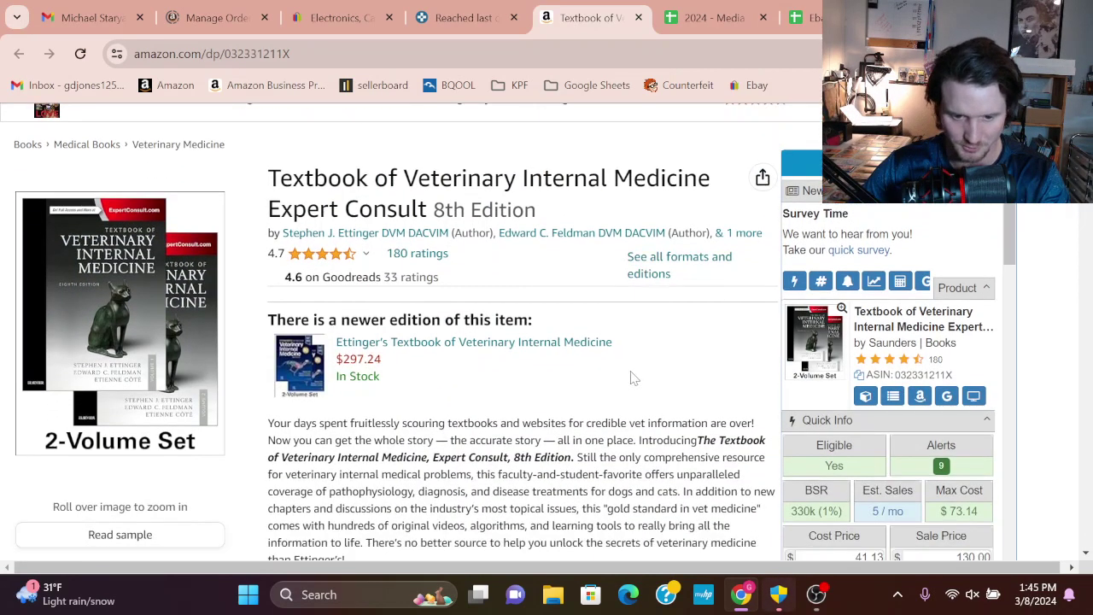
pyautogui.scroll(-2, 529, 380)
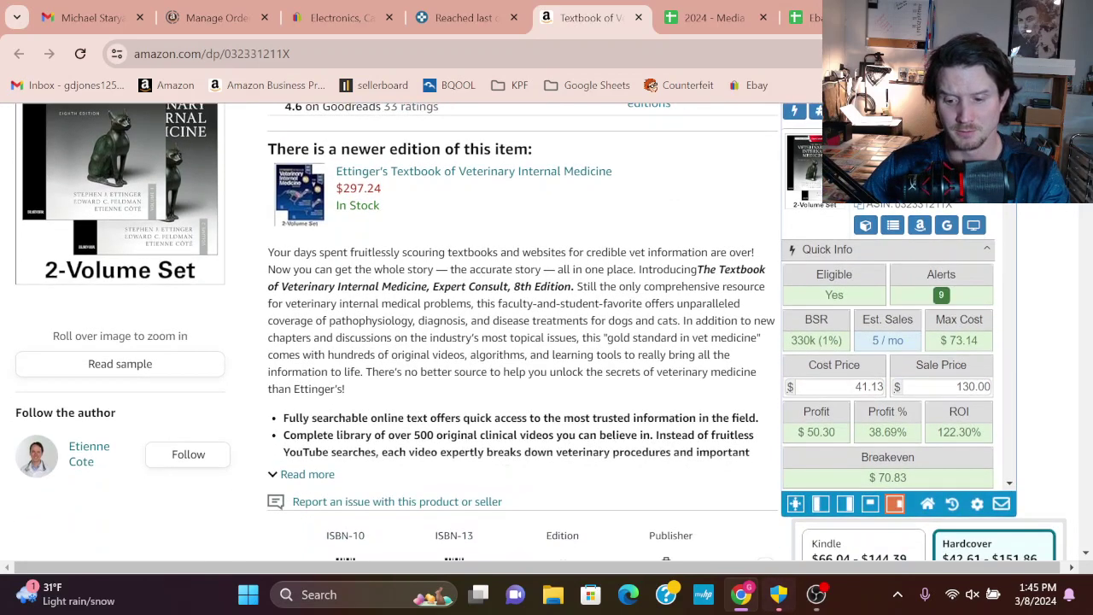
# Set the Keepa graph's range to Year and examine the textbook's prices and sales rank over that period
pyautogui.scroll(-10, 596, 350)
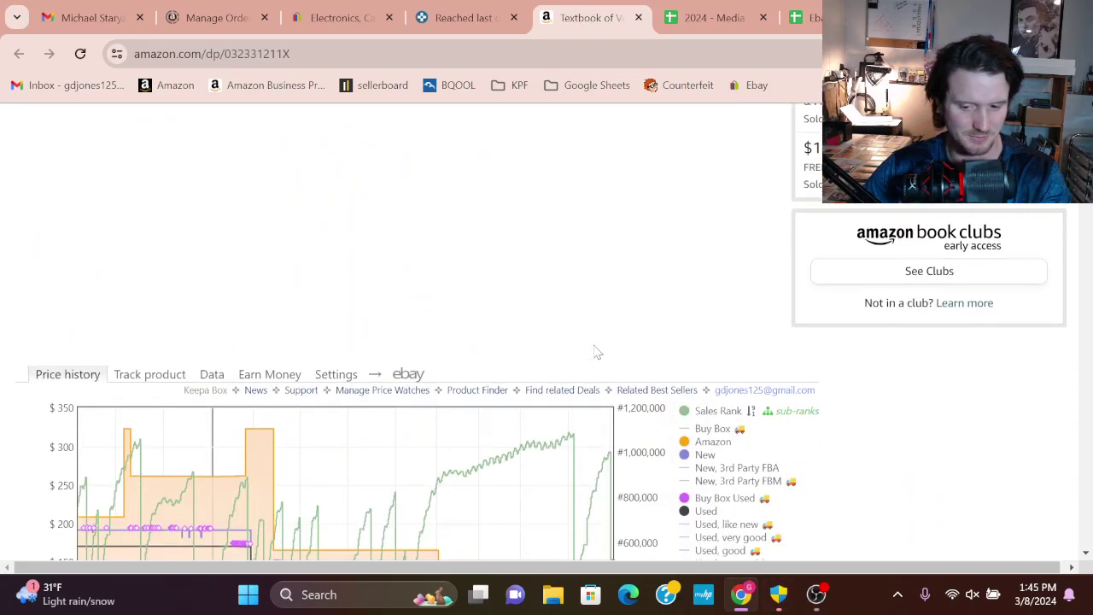
pyautogui.scroll(-4, 596, 350)
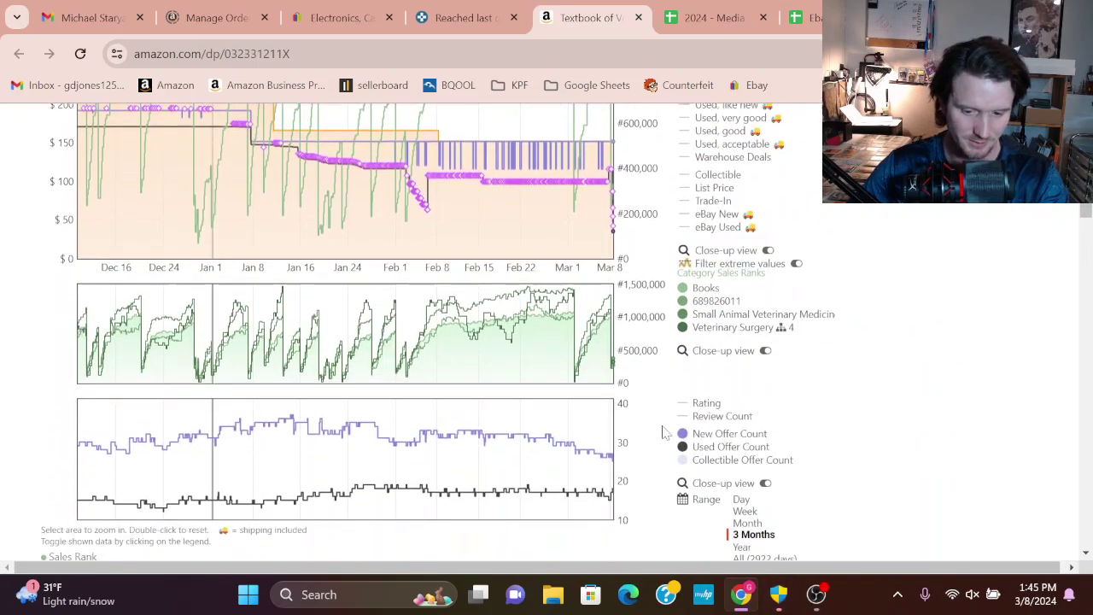
pyautogui.click(742, 540)
pyautogui.scroll(2, 742, 546)
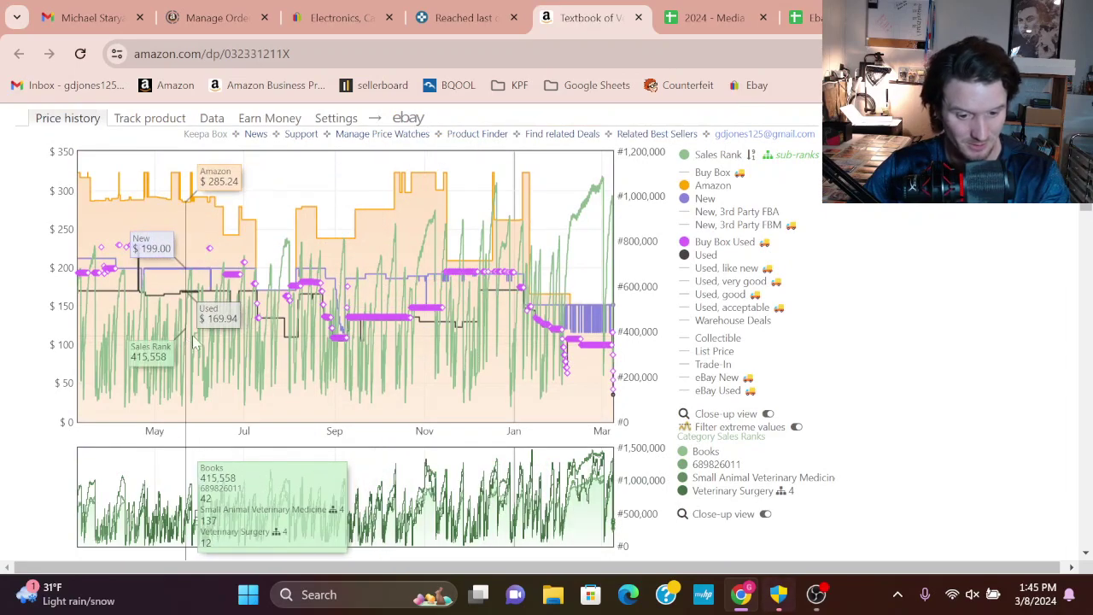
# Preview the price history graph of the newer edition, Ettinger's Textbook of Veterinary Internal Medicine
pyautogui.scroll(5, 472, 358)
pyautogui.scroll(2, 473, 358)
pyautogui.scroll(10, 472, 357)
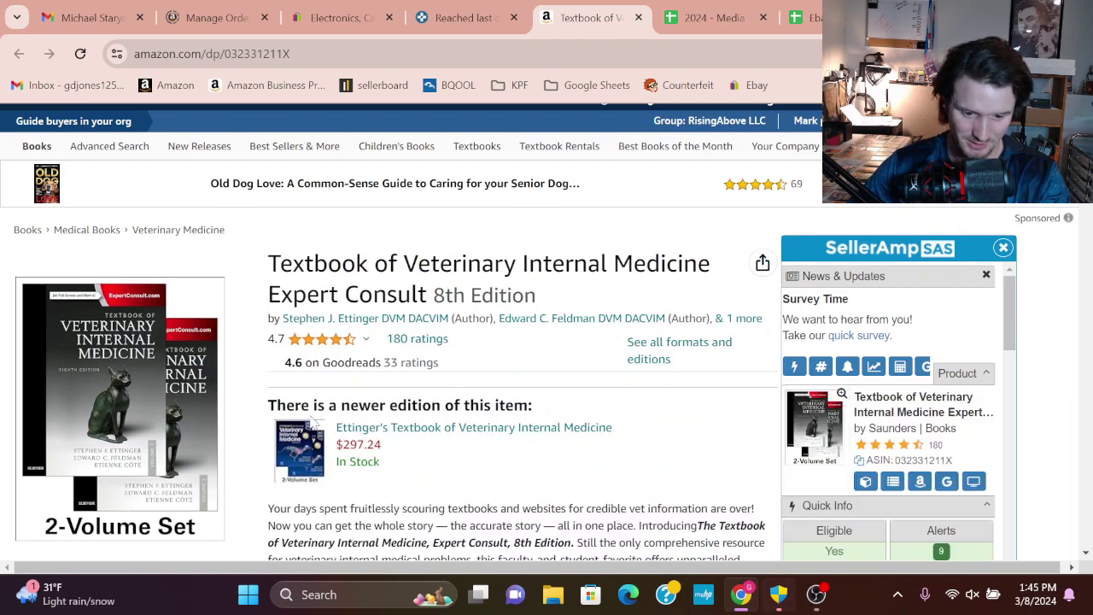
pyautogui.moveTo(440, 439)
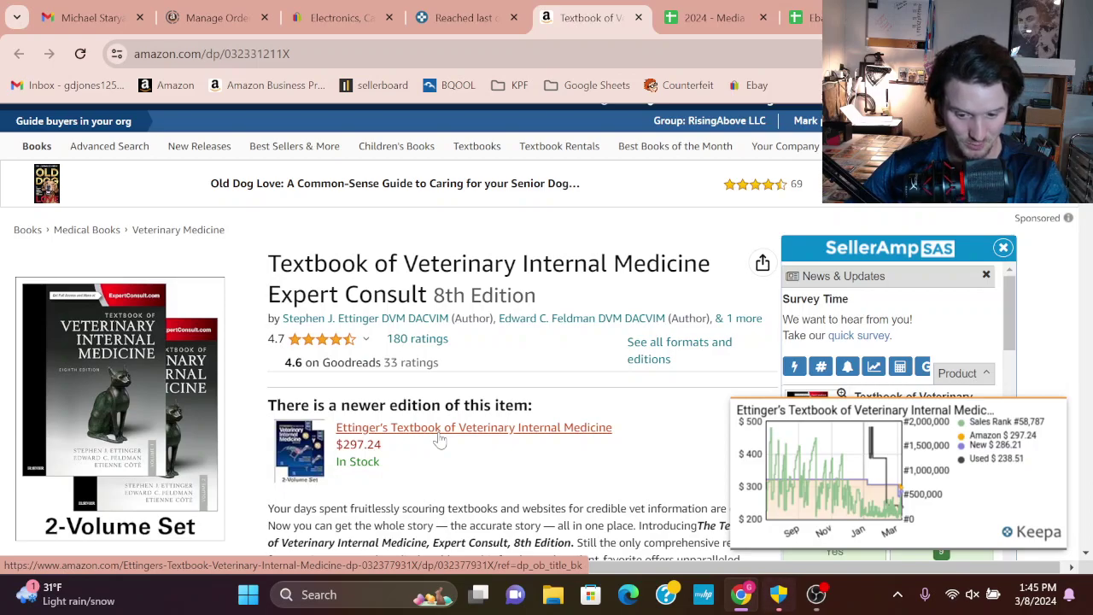
# Examine the recent used price drops and offer counts on the one-year graph, and revisit the newer edition notice
pyautogui.scroll(-15, 436, 442)
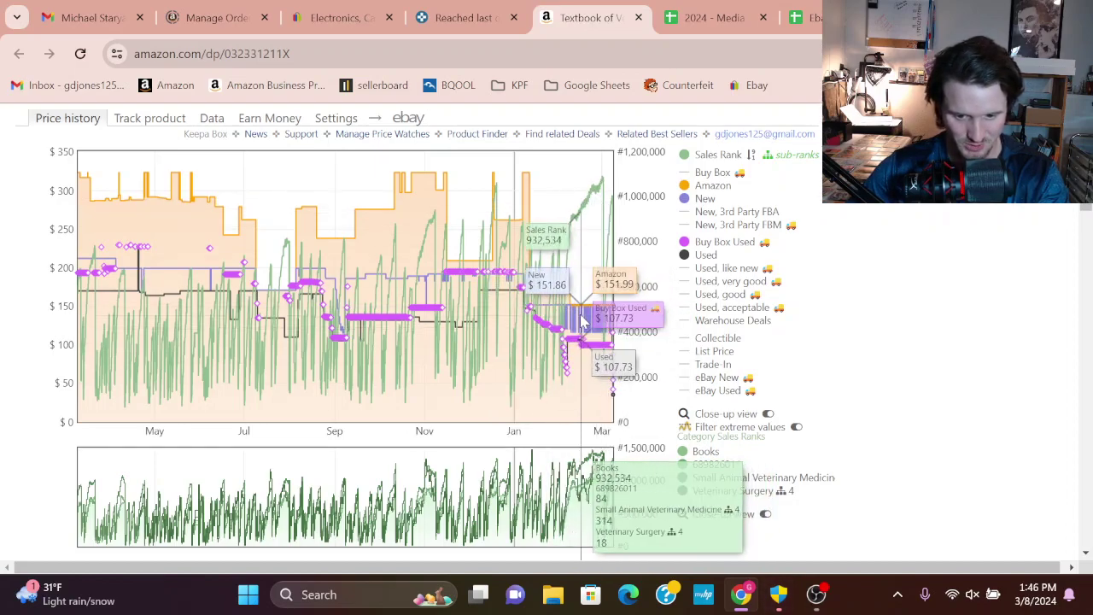
pyautogui.scroll(-4, 567, 311)
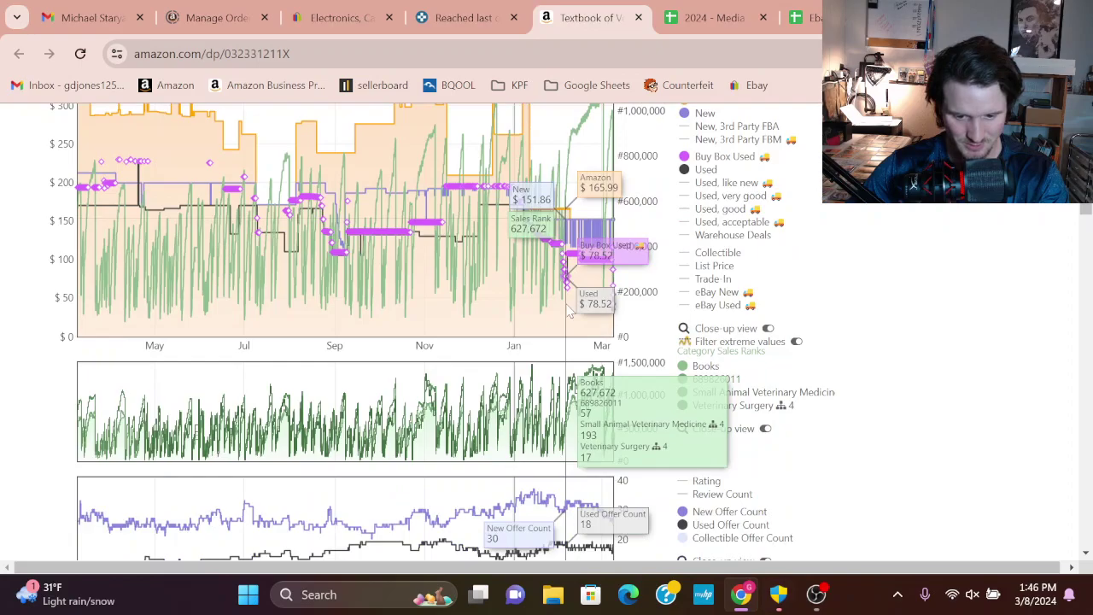
pyautogui.scroll(3, 567, 311)
pyautogui.scroll(15, 570, 314)
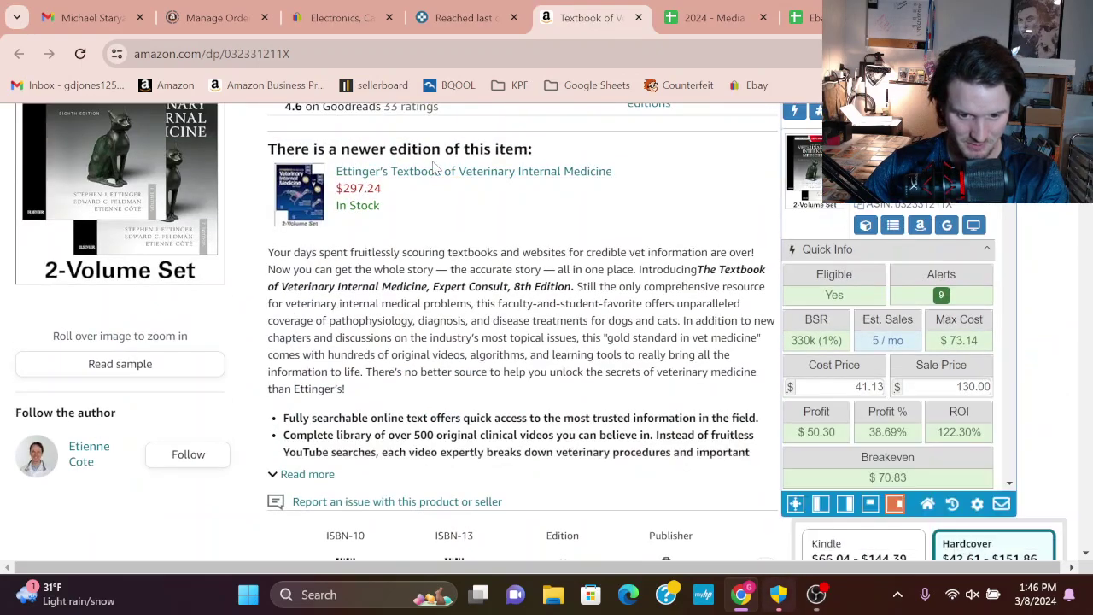
pyautogui.moveTo(434, 173)
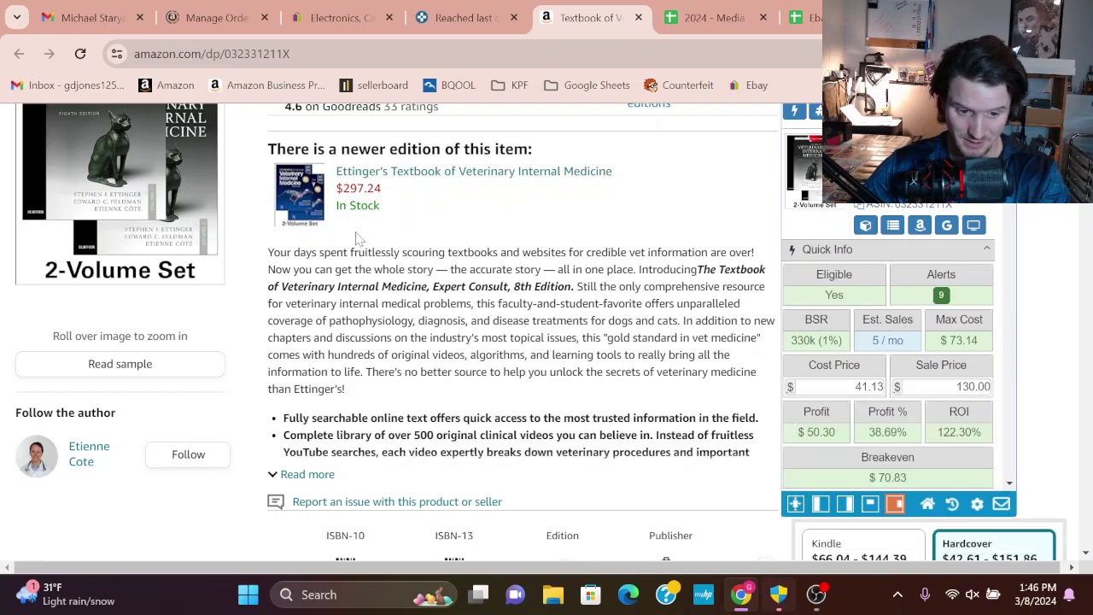
# Inspect the eighth edition's cover image and recheck its one-year price history against the SellerAmp profit figures
pyautogui.scroll(2, 402, 215)
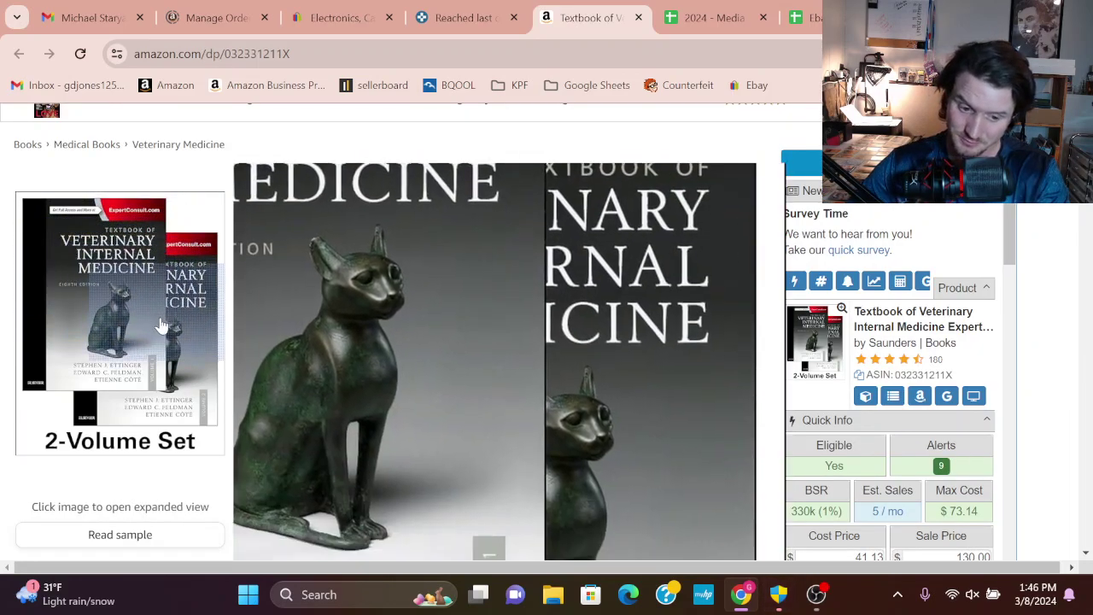
pyautogui.scroll(-2, 512, 341)
pyautogui.scroll(-6, 431, 435)
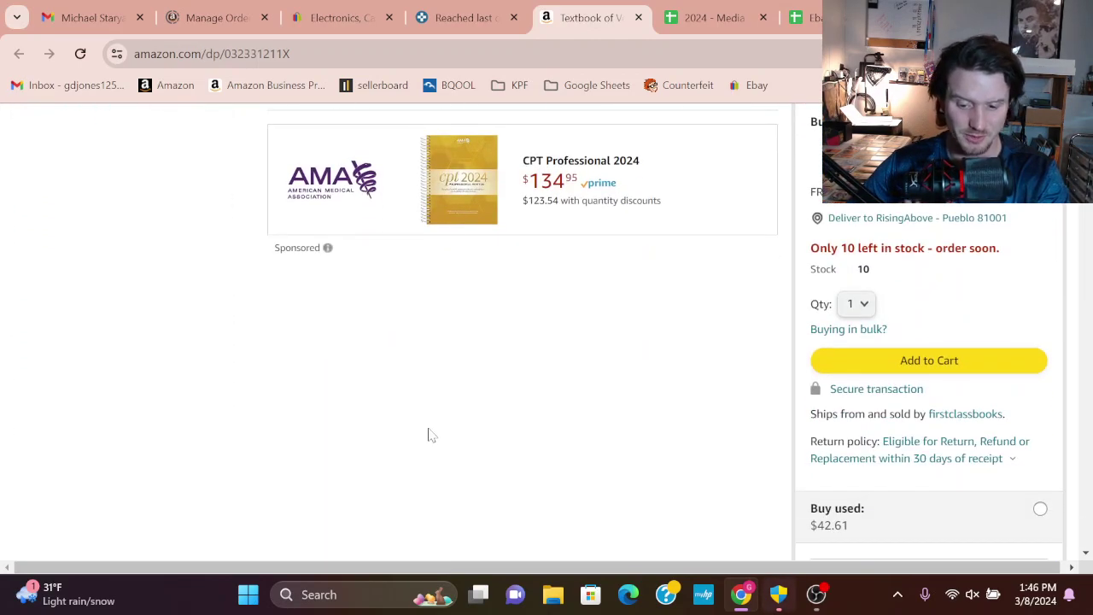
pyautogui.scroll(-10, 431, 436)
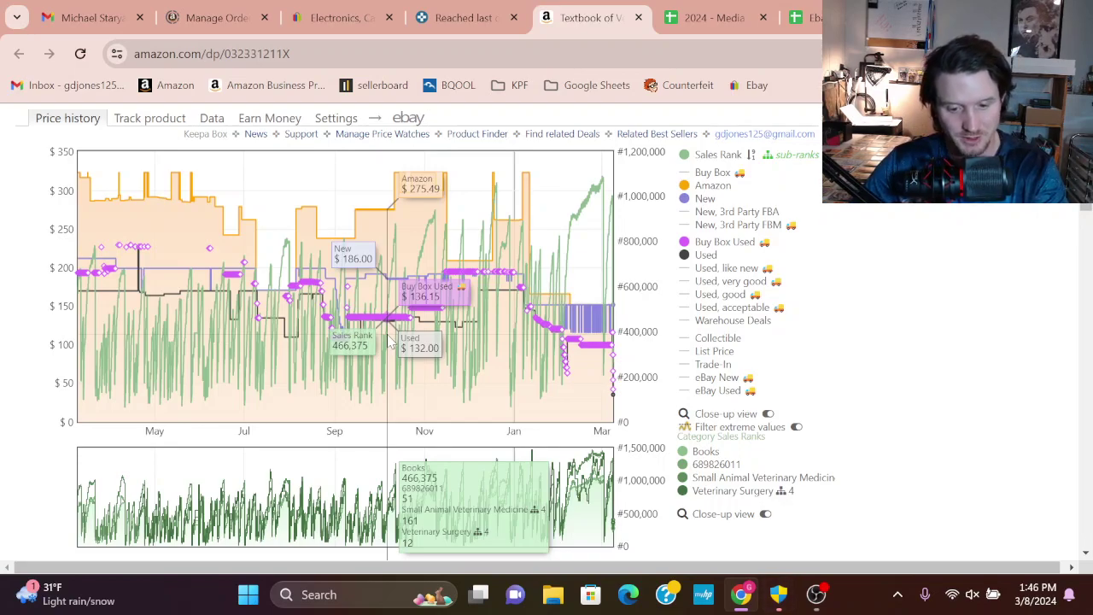
pyautogui.scroll(15, 388, 339)
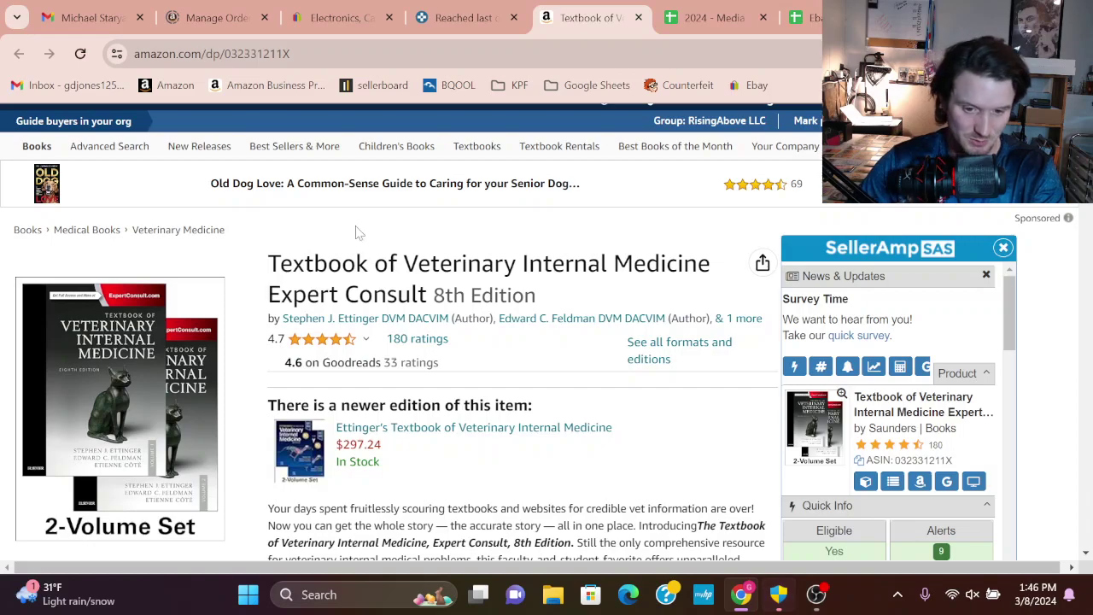
pyautogui.scroll(-3, 543, 361)
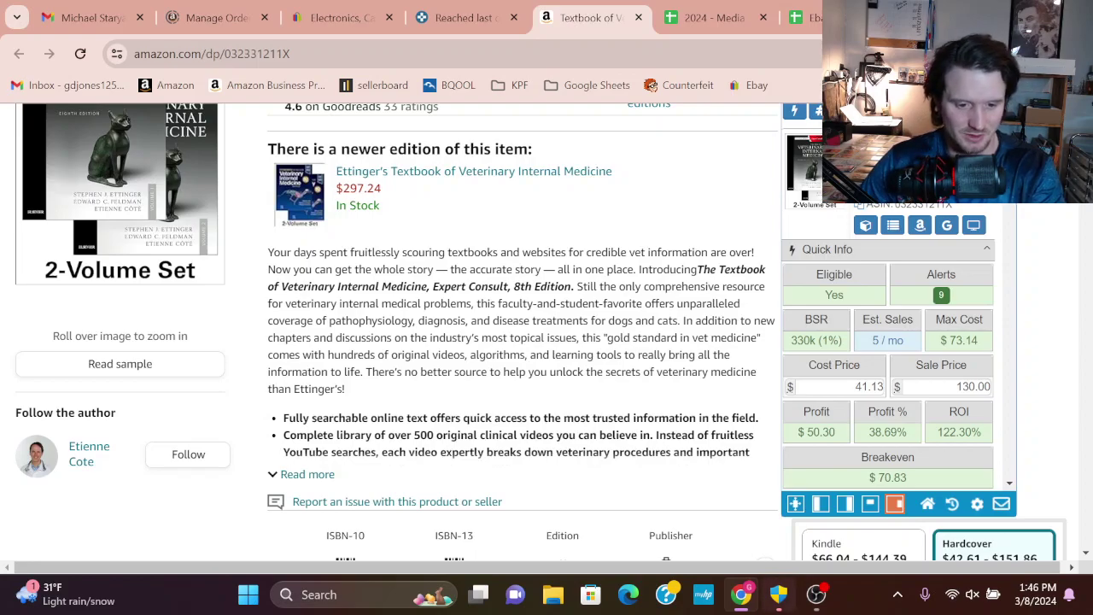
pyautogui.scroll(2, 268, 251)
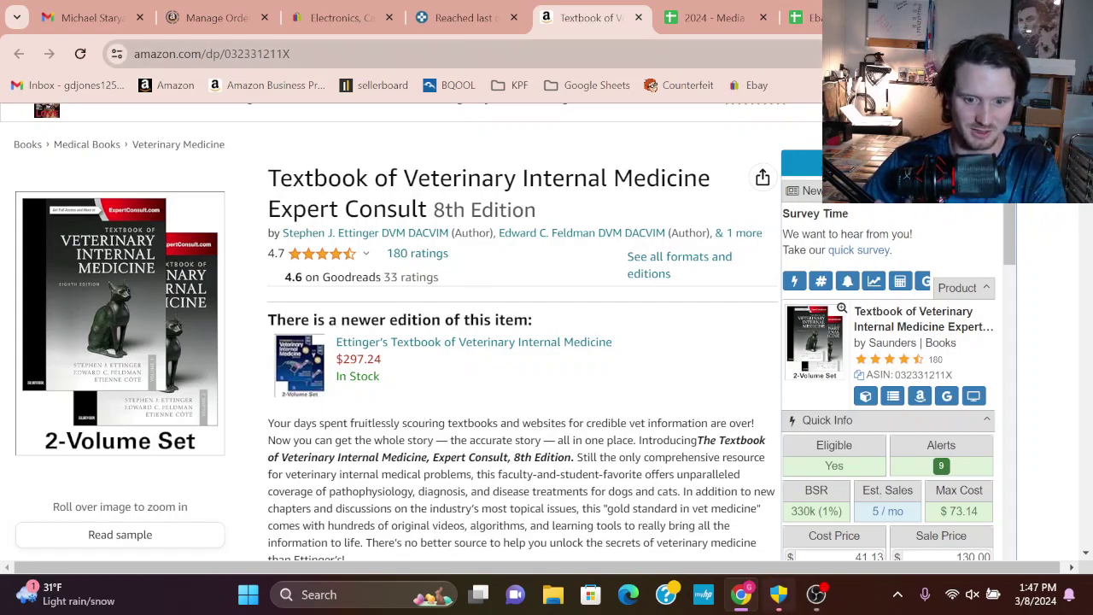
# Return to the Keepa deals, preview the price history of The Holy War: In Modern English, and close the veterinary textbook listing
pyautogui.click(470, 28)
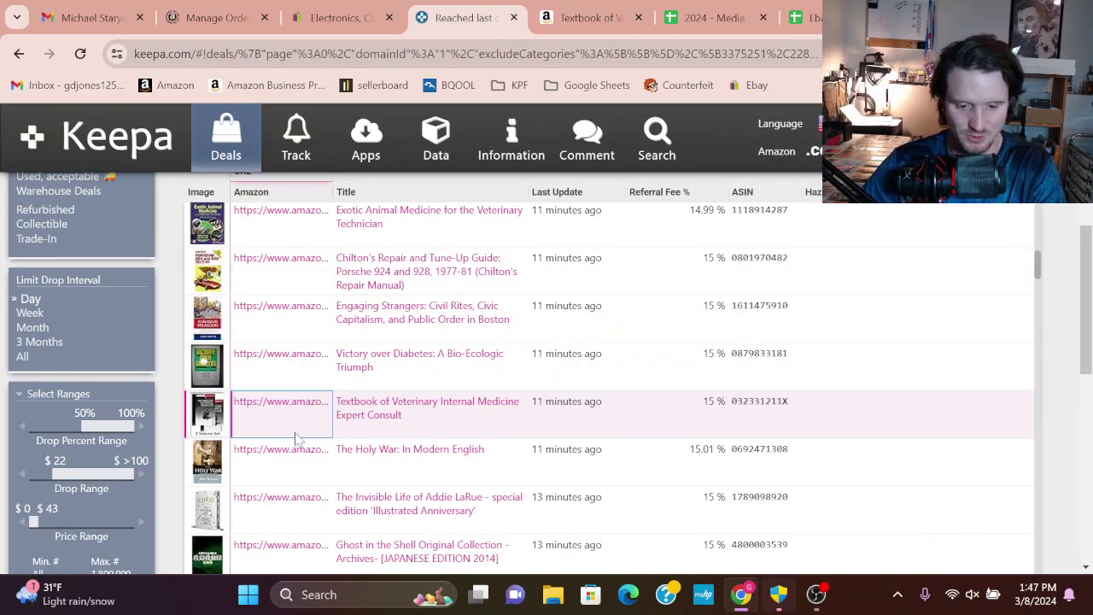
pyautogui.moveTo(363, 457)
pyautogui.scroll(-1, 367, 459)
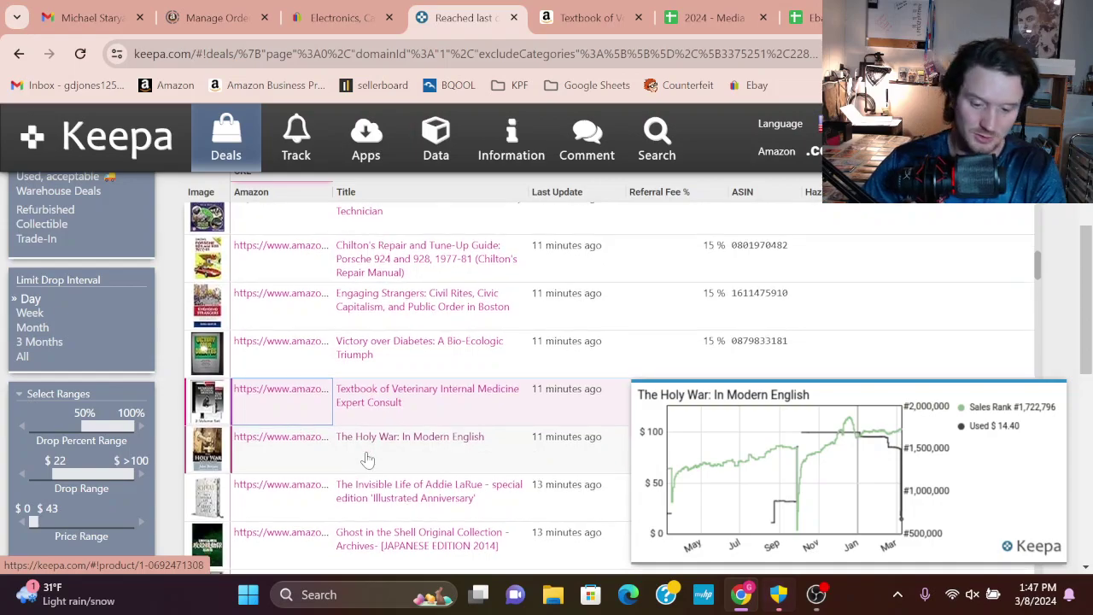
pyautogui.click(636, 18)
pyautogui.moveTo(384, 431)
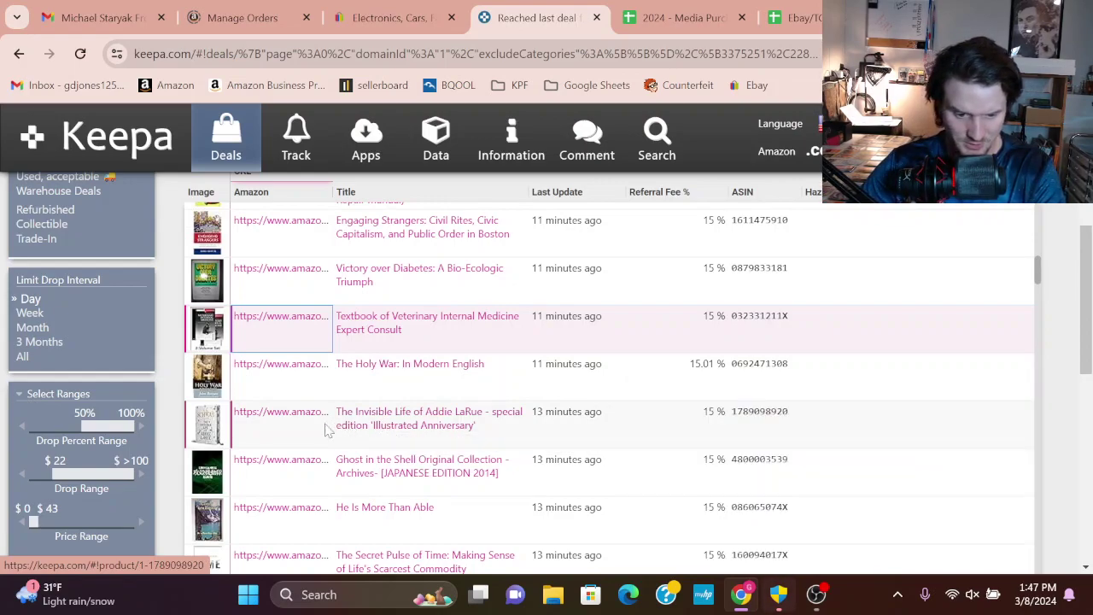
# Open the Amazon listing for The Invisible Life of Addie LaRue special edition and examine its used price and sales rank history
pyautogui.click(297, 419)
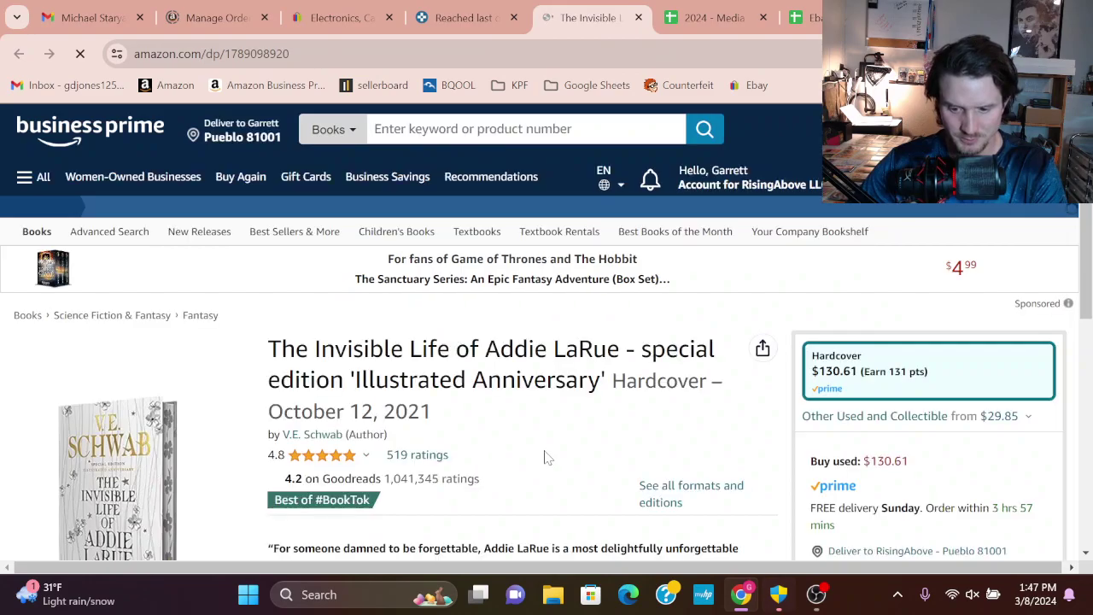
pyautogui.scroll(-2, 547, 452)
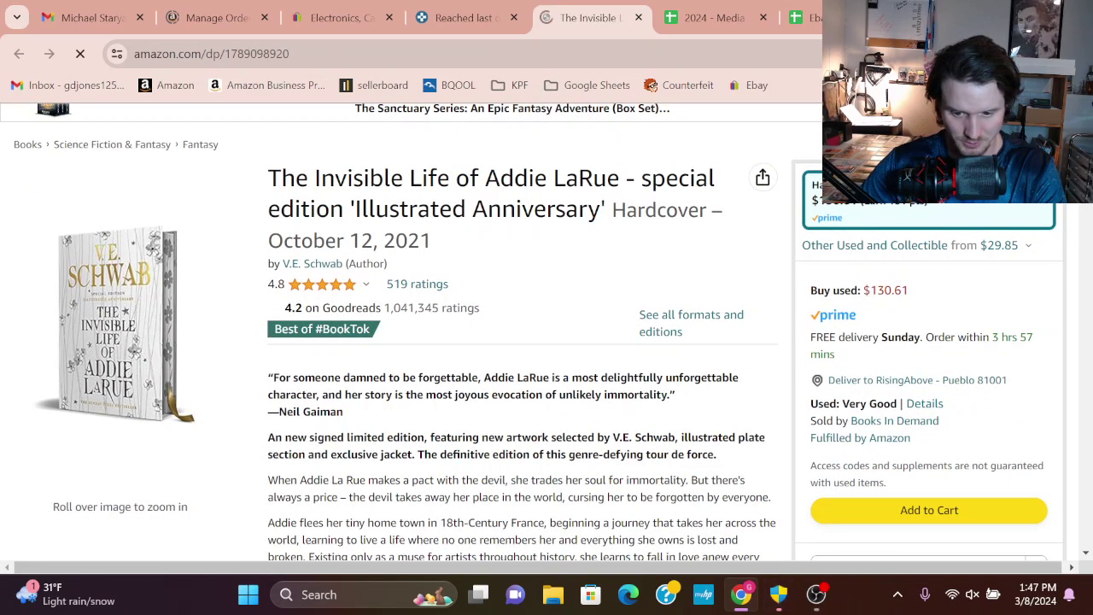
pyautogui.scroll(-7, 715, 419)
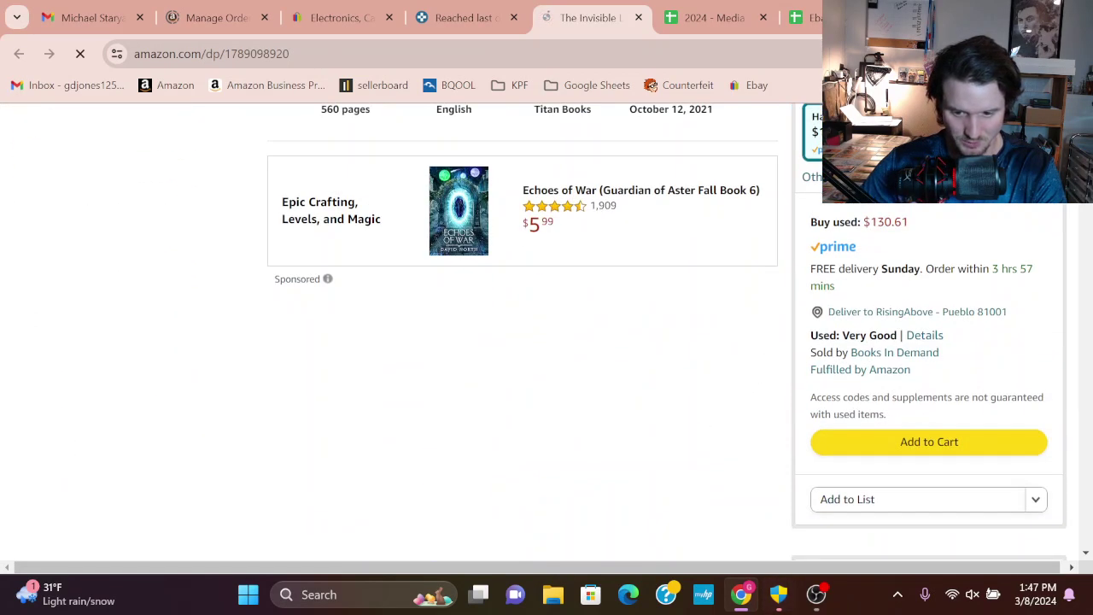
pyautogui.scroll(-6, 720, 293)
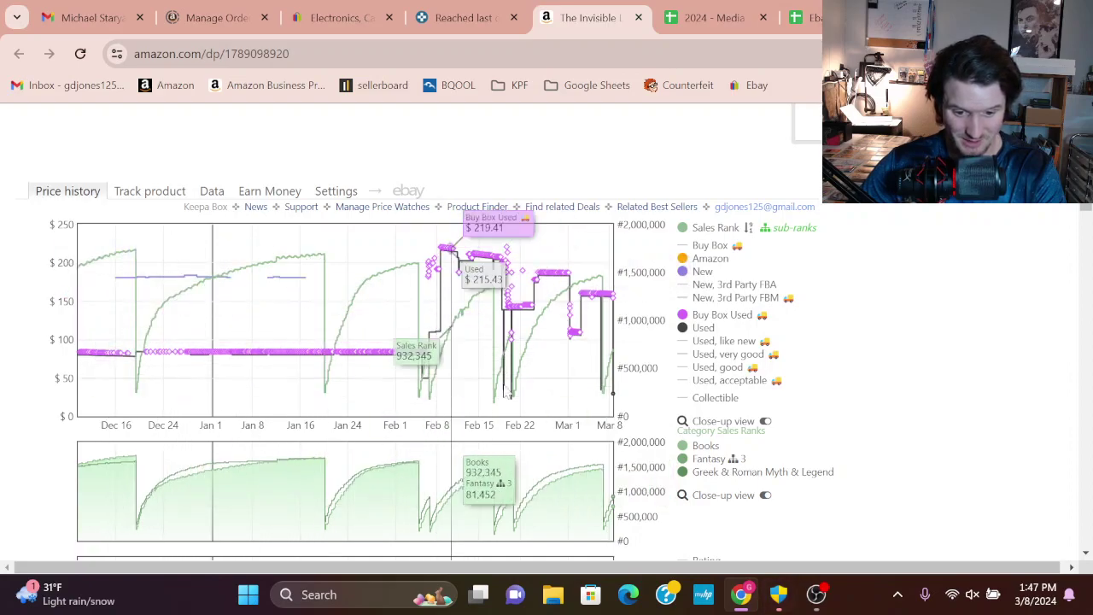
# Show the past year on the Keepa graph, inspect the February to March price swings up close, and restore the full-year view
pyautogui.scroll(-3, 760, 448)
pyautogui.click(745, 450)
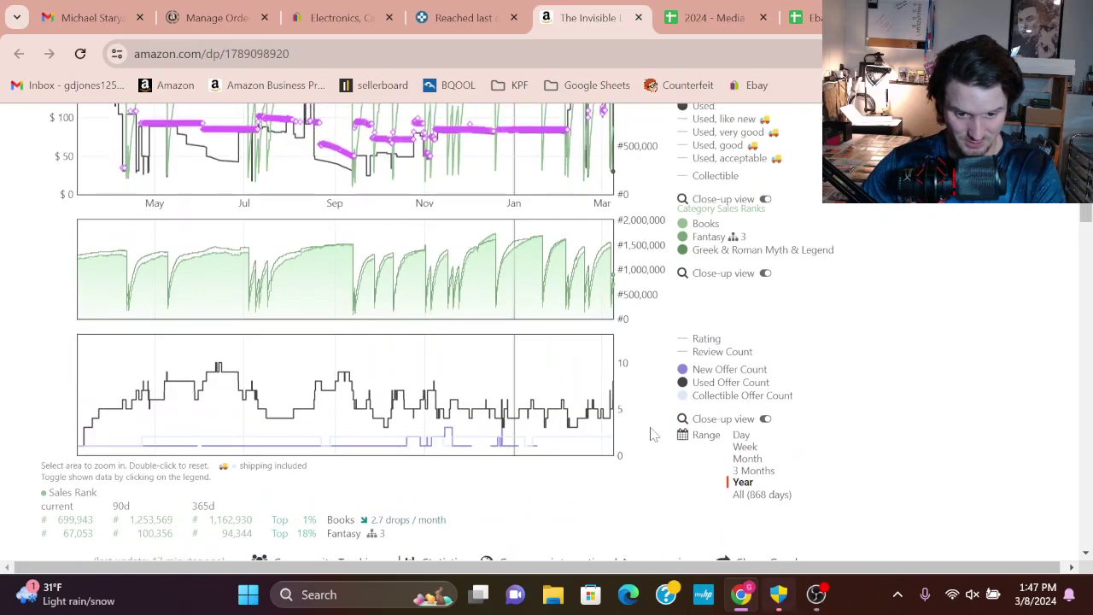
pyautogui.scroll(3, 734, 427)
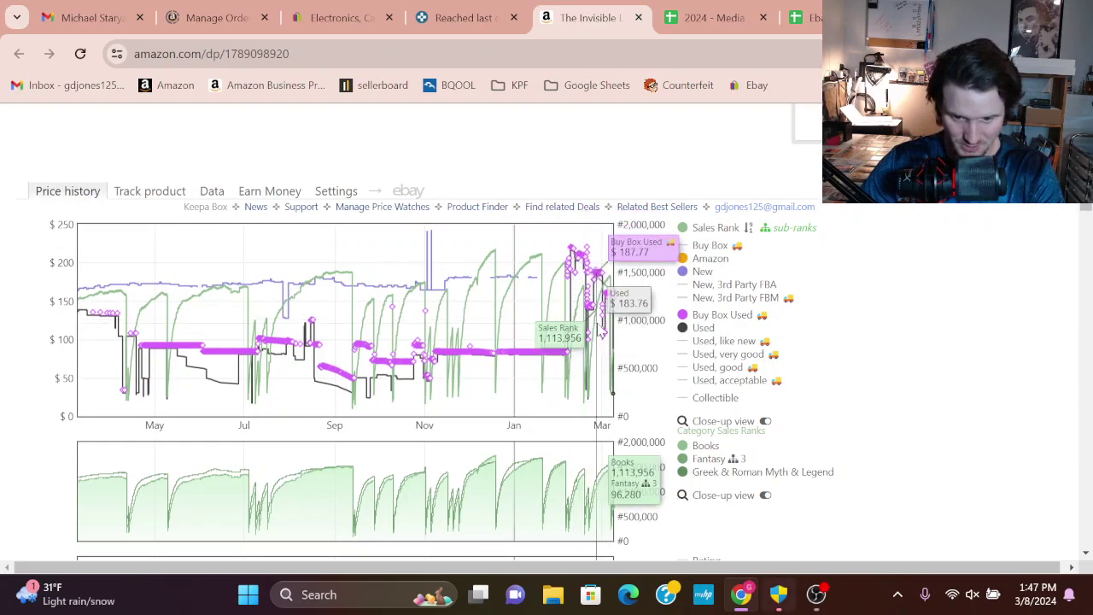
pyautogui.moveTo(557, 331); pyautogui.dragTo(643, 326)
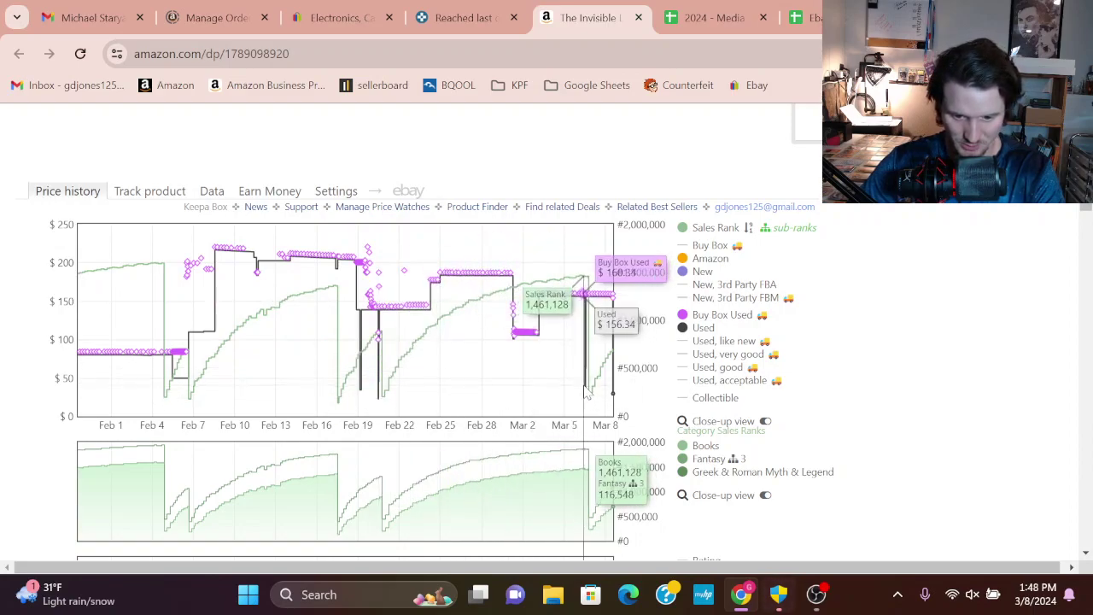
pyautogui.doubleClick(289, 357)
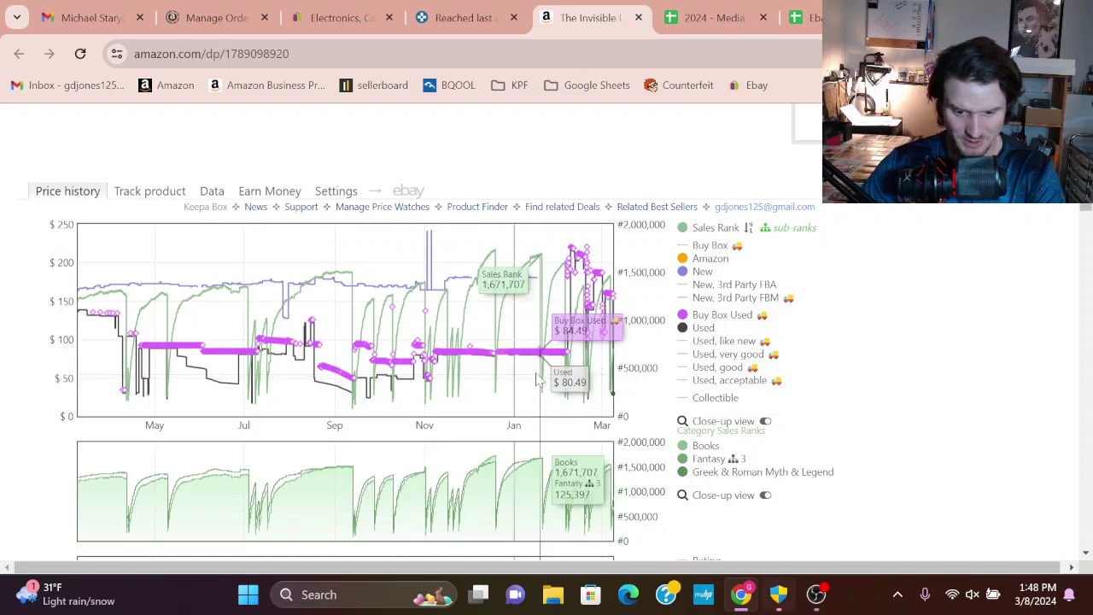
# Calculate the book's profit in SellerAmp with a cost price of 35.83, from the offer plus shipping, and a sale price of 80
pyautogui.scroll(5, 707, 380)
pyautogui.scroll(-2, 713, 392)
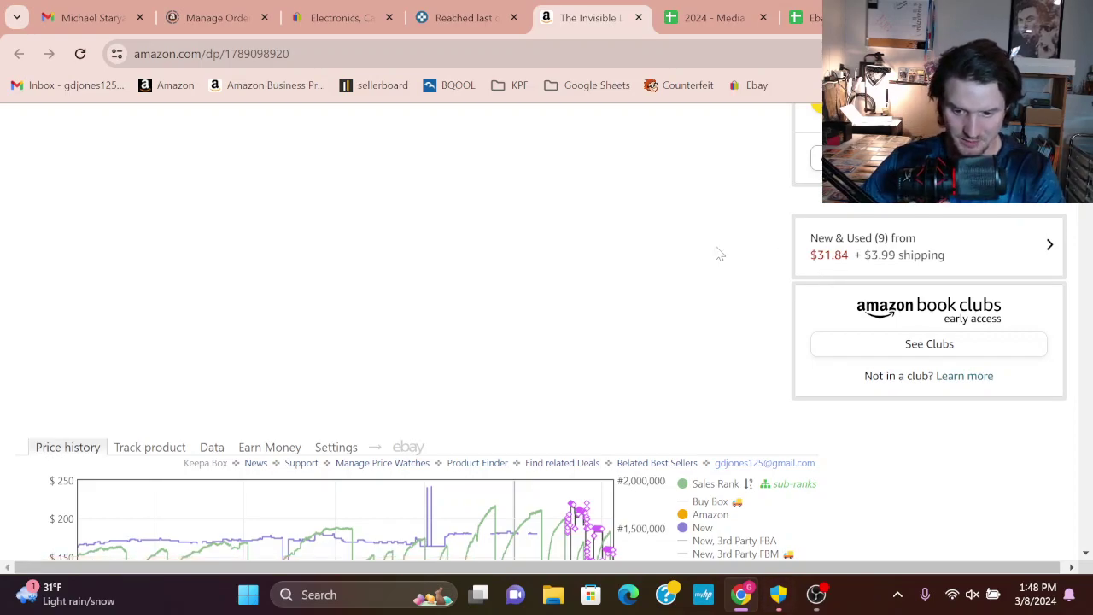
pyautogui.scroll(5, 719, 254)
pyautogui.scroll(1, 720, 253)
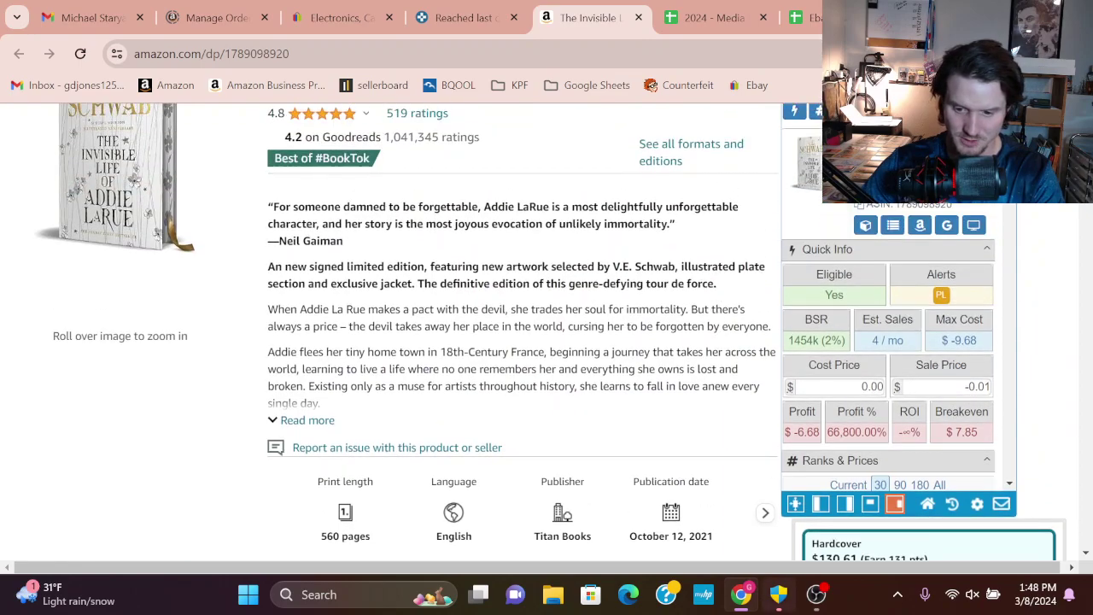
pyautogui.scroll(-6, 696, 392)
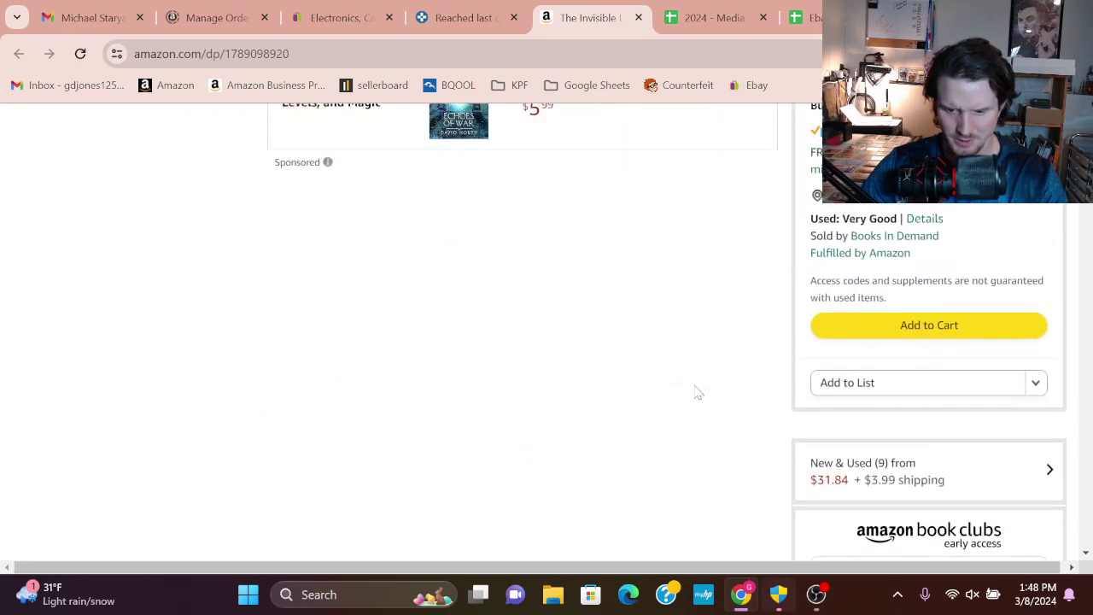
pyautogui.scroll(5, 696, 392)
pyautogui.write('35')
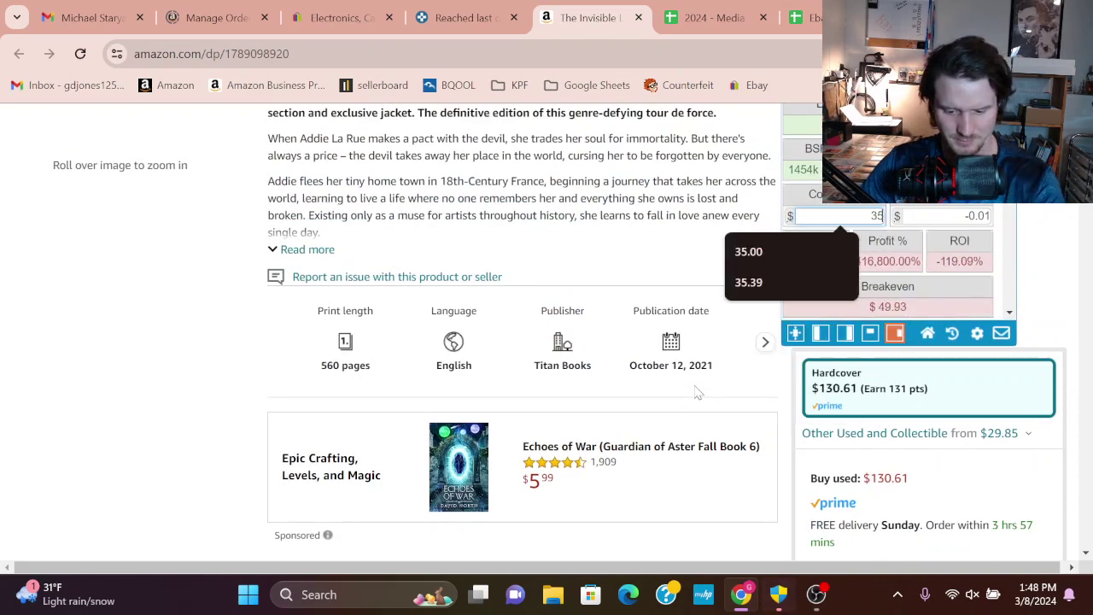
pyautogui.write('.83')
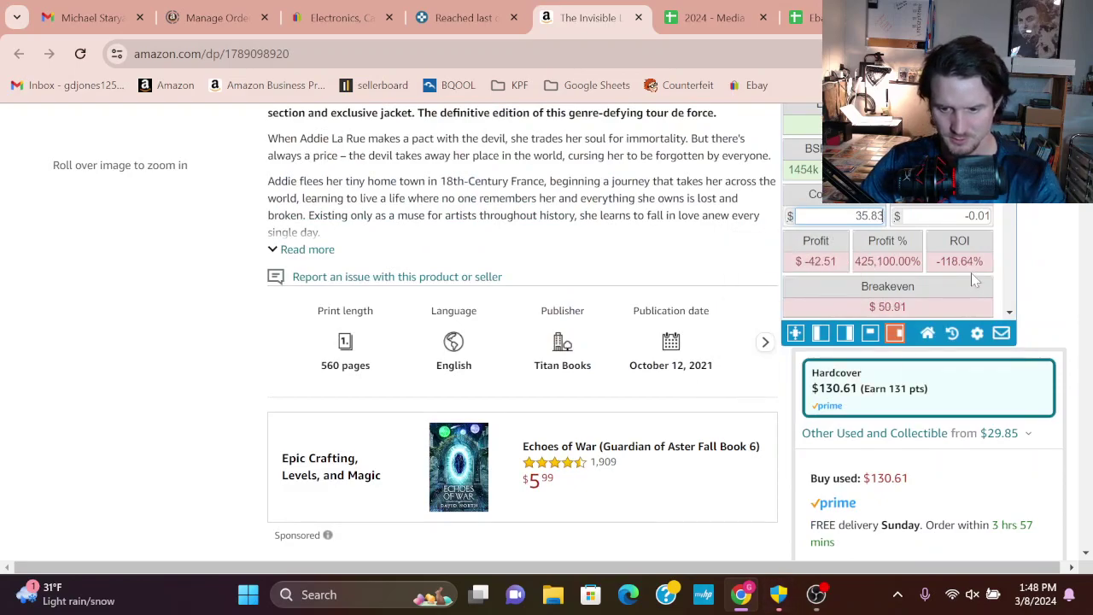
pyautogui.press('Tab')
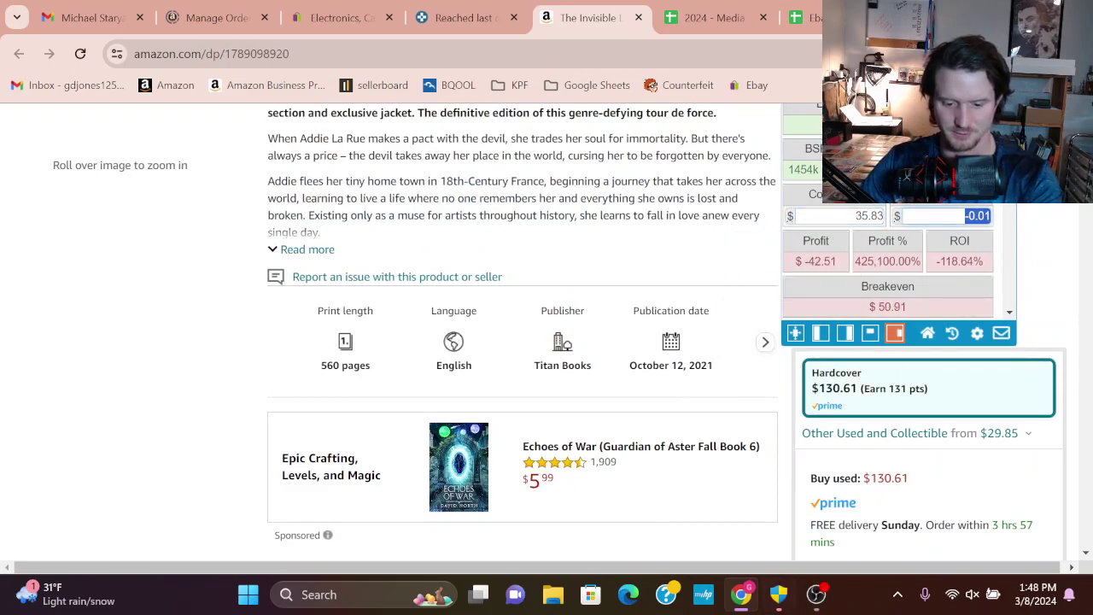
pyautogui.write('80')
pyautogui.click(1040, 238)
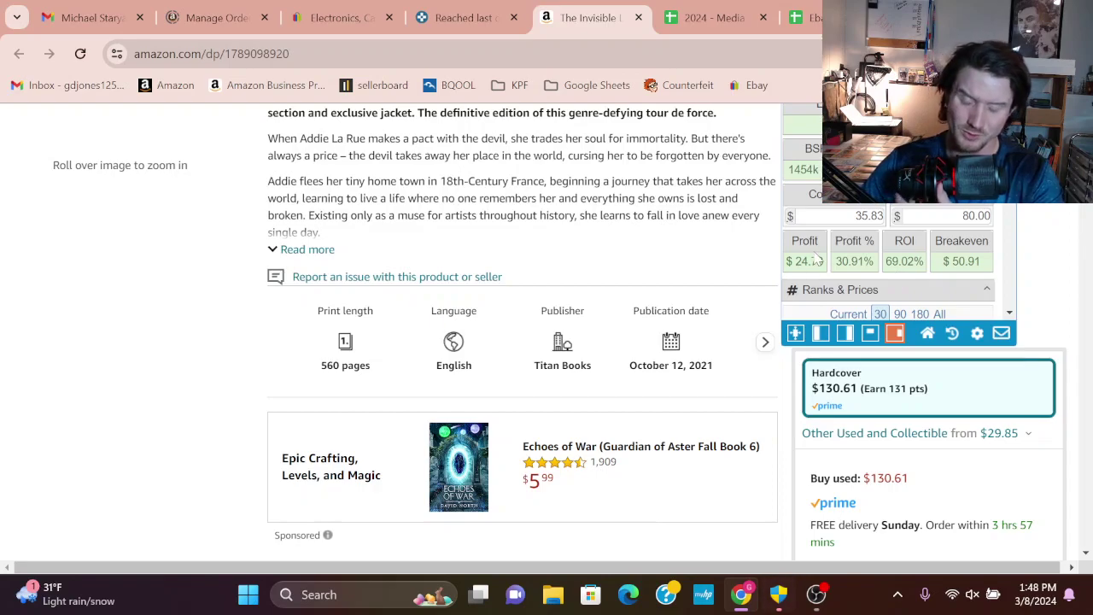
# Review the special edition's title, cover image and SellerAmp quick info on the listing
pyautogui.scroll(3, 817, 259)
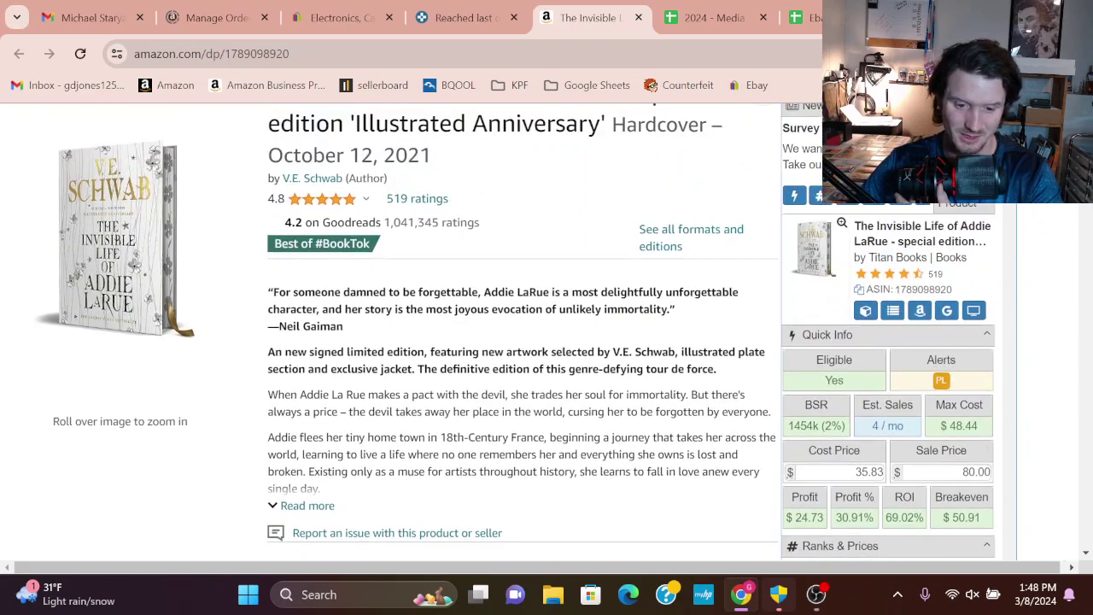
pyautogui.scroll(1, 250, 327)
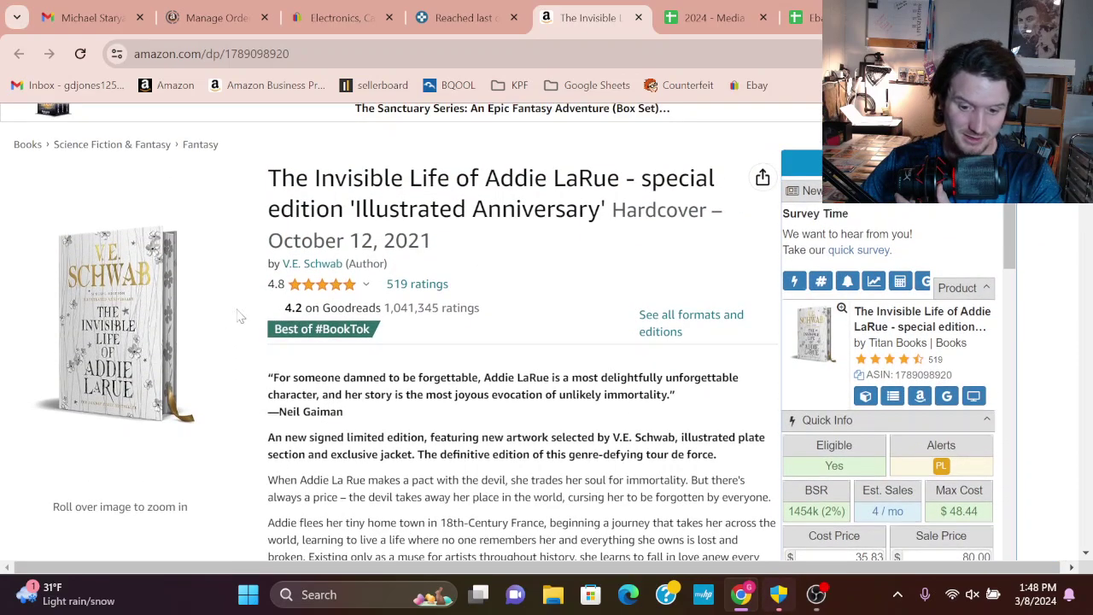
pyautogui.moveTo(164, 385)
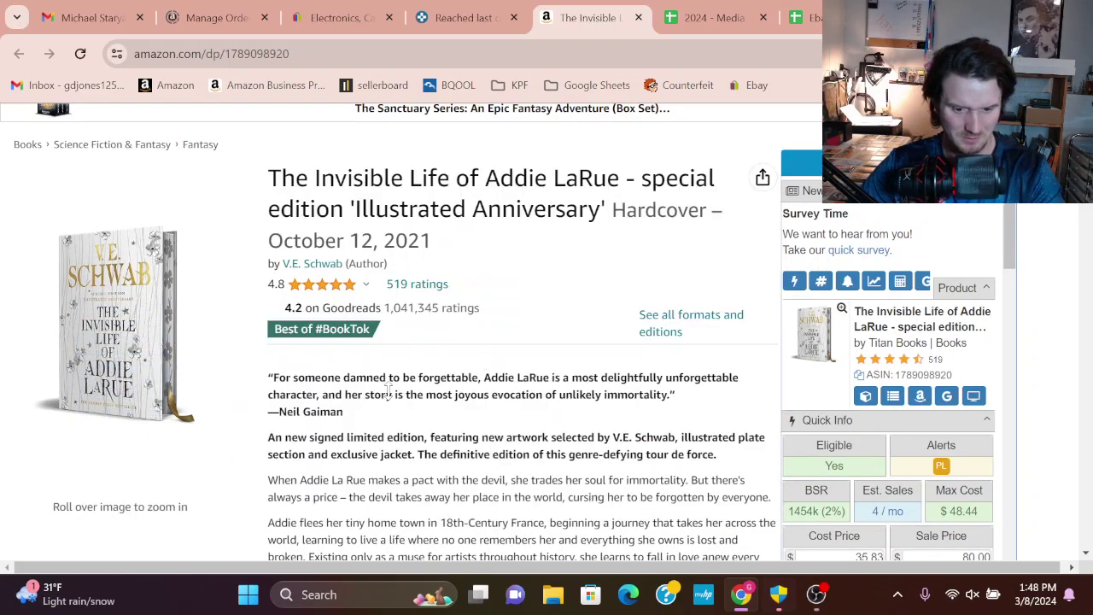
# Recheck the one-year price and offer history, and extend the Keepa graph to all 868 days to examine older used prices
pyautogui.scroll(-2, 388, 391)
pyautogui.scroll(-10, 397, 401)
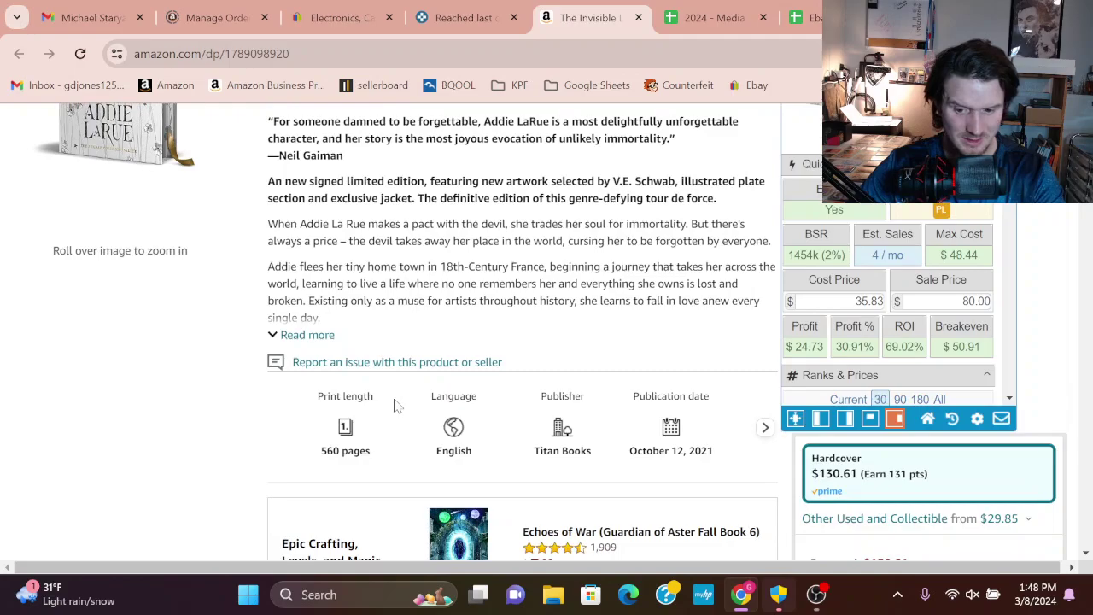
pyautogui.scroll(-1, 398, 409)
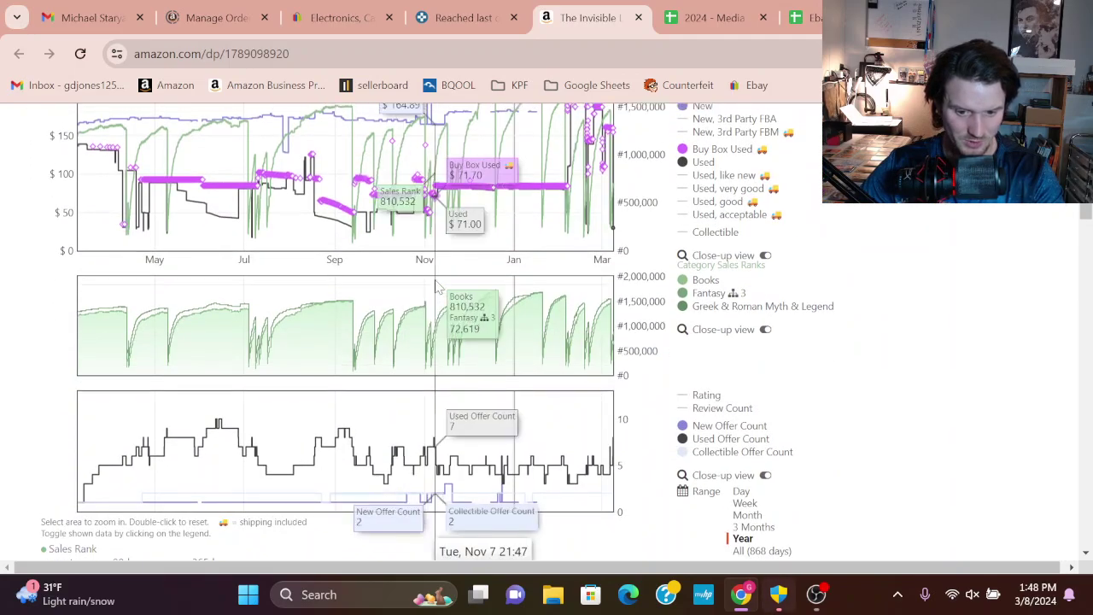
pyautogui.scroll(1, 433, 295)
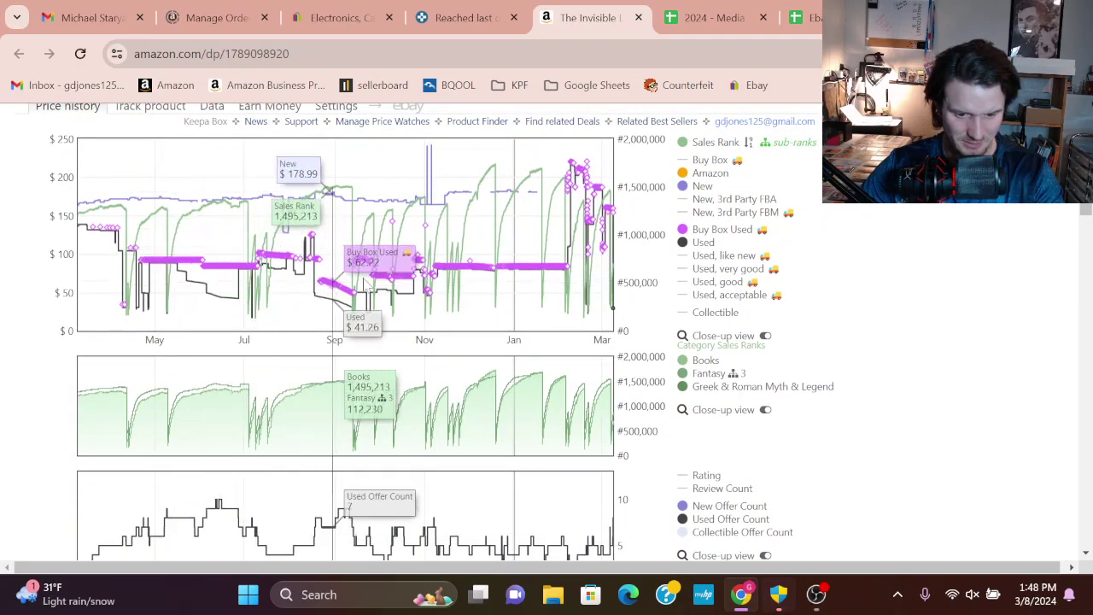
pyautogui.scroll(-3, 589, 401)
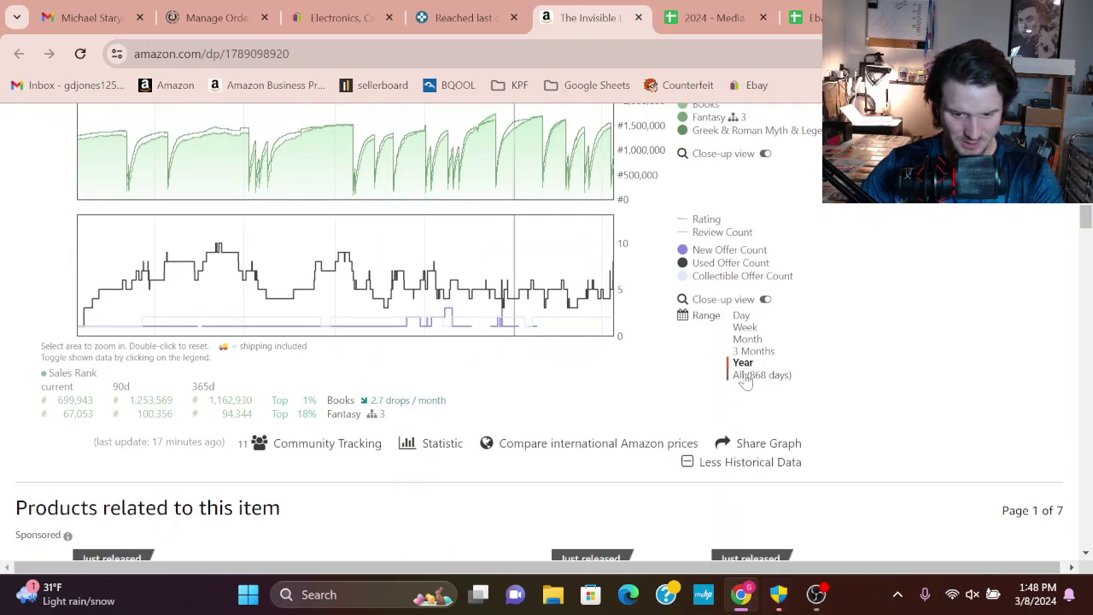
pyautogui.click(746, 380)
pyautogui.scroll(3, 610, 342)
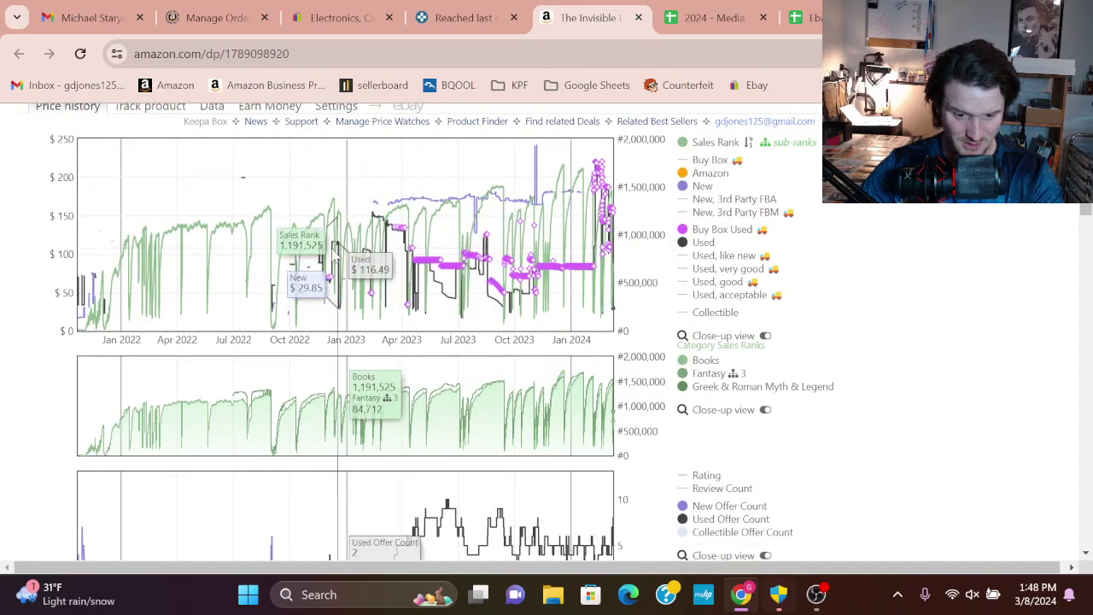
pyautogui.scroll(-1, 276, 256)
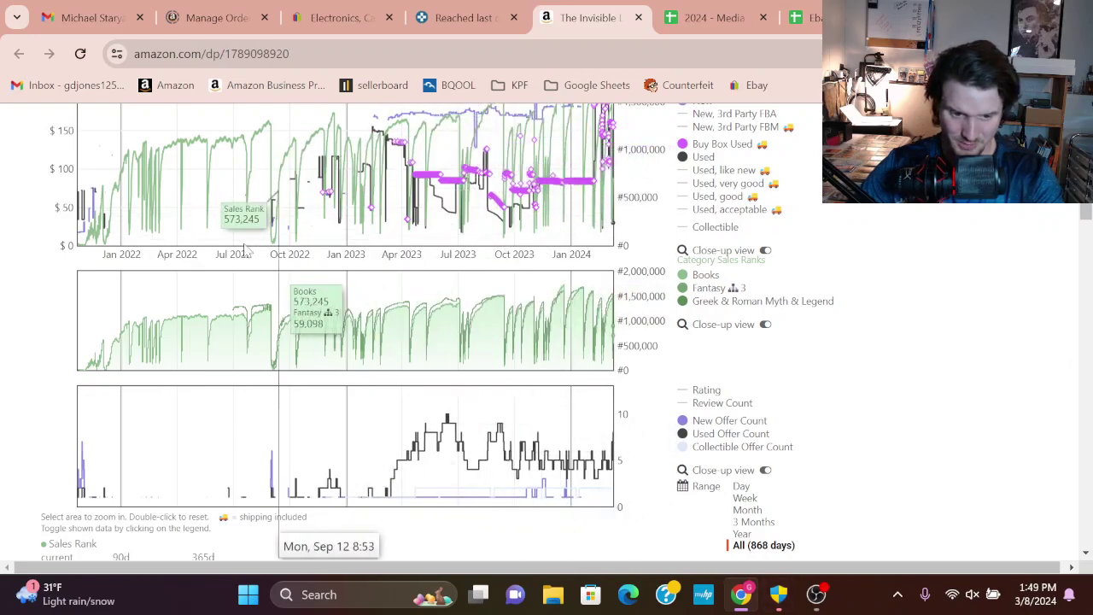
# Open the New & Used offers, compare the cheapest used copies' prices, condition notes, delivery and sellers, and close the offer list
pyautogui.scroll(5, 636, 324)
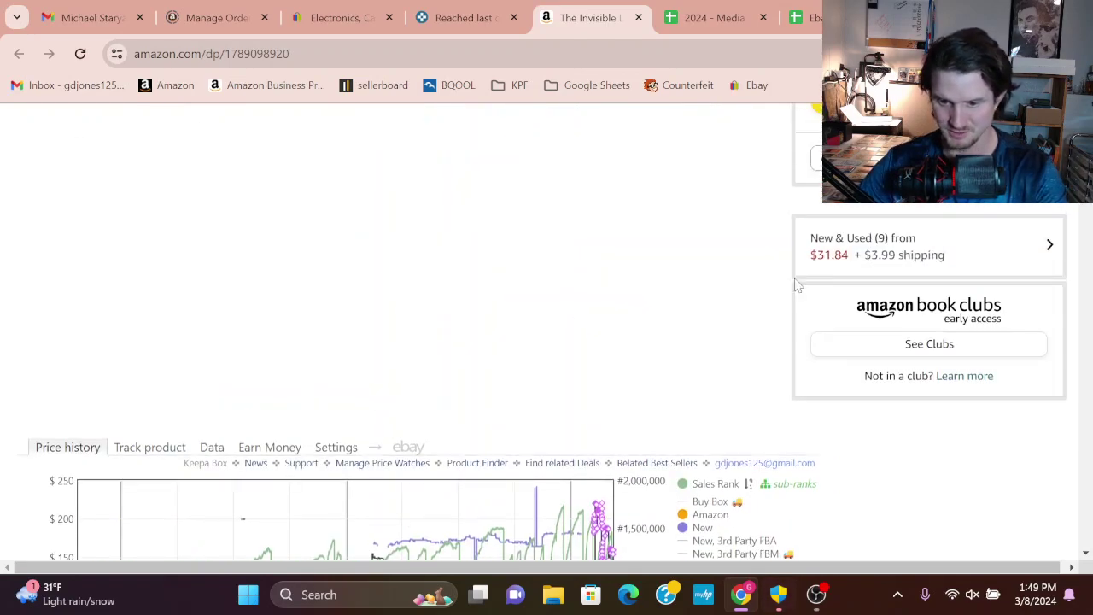
pyautogui.click(917, 266)
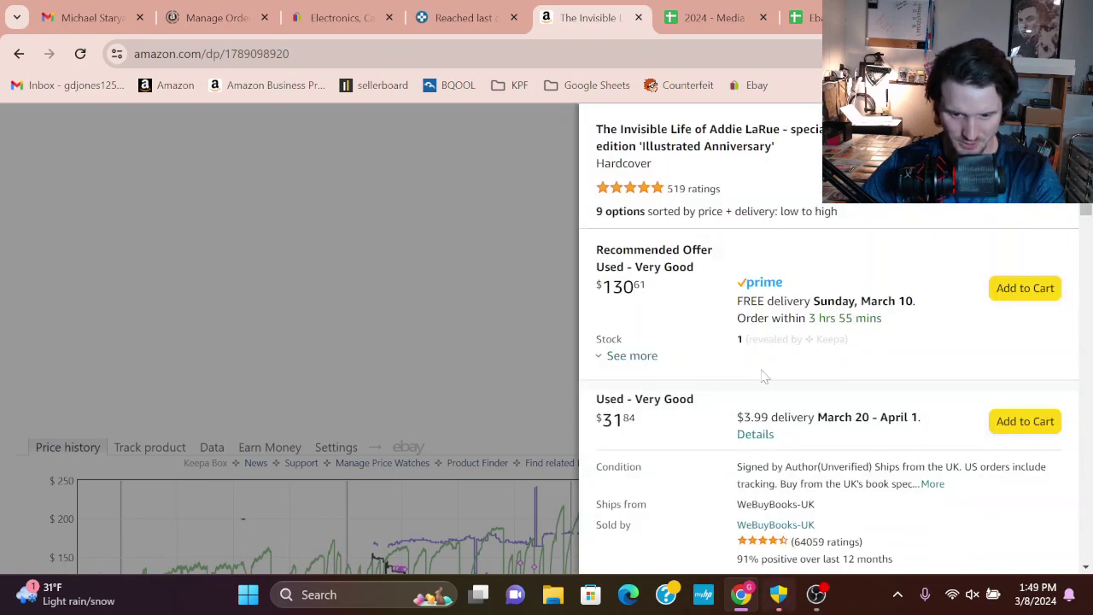
pyautogui.scroll(-1, 777, 369)
pyautogui.scroll(-1, 736, 419)
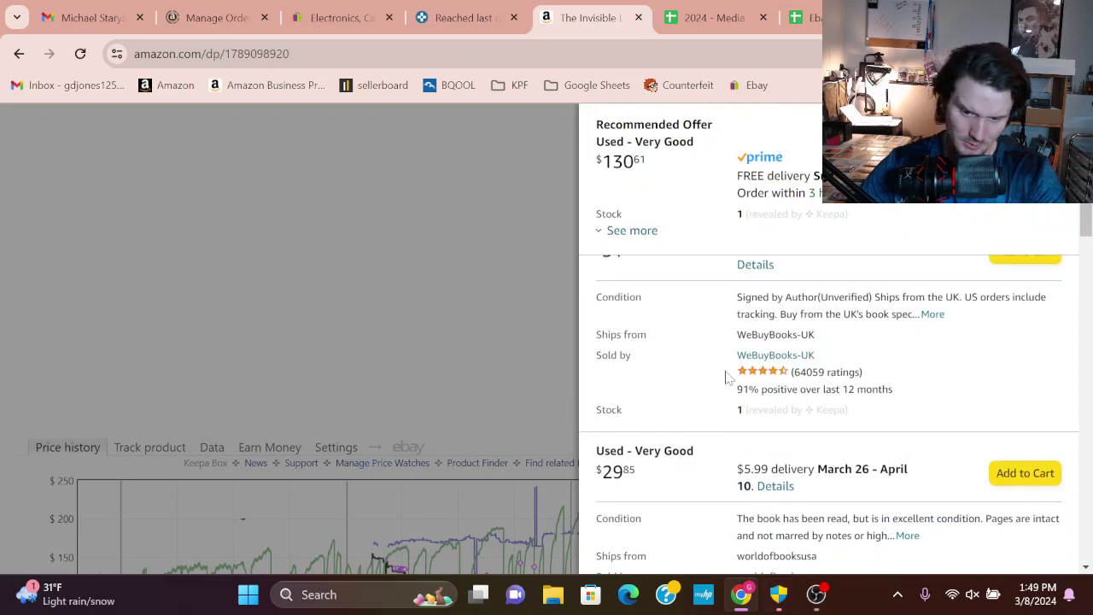
pyautogui.scroll(1, 730, 405)
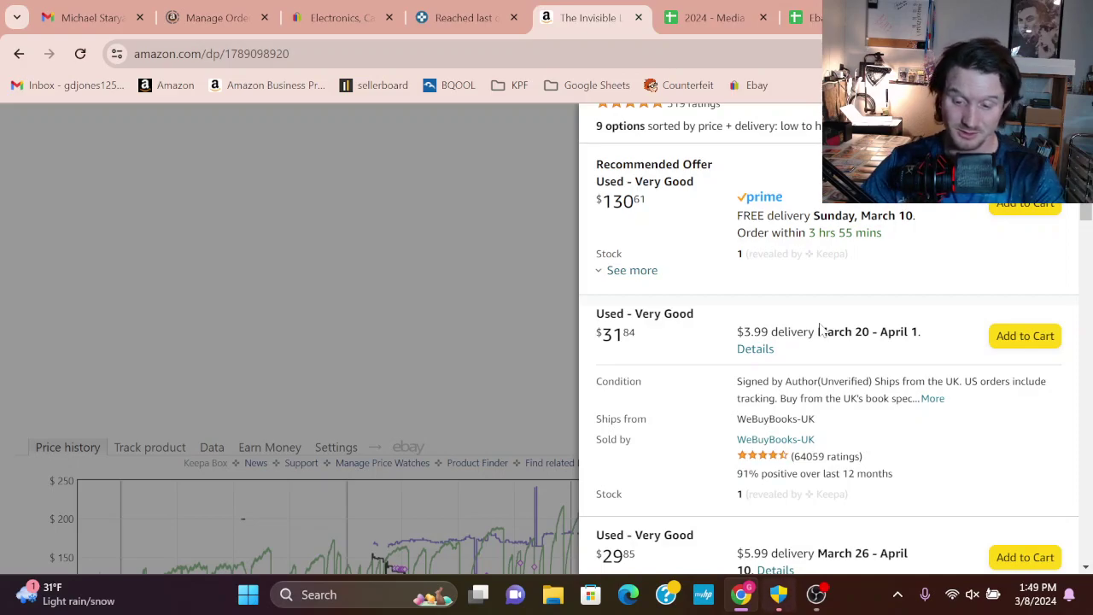
pyautogui.scroll(-1, 819, 384)
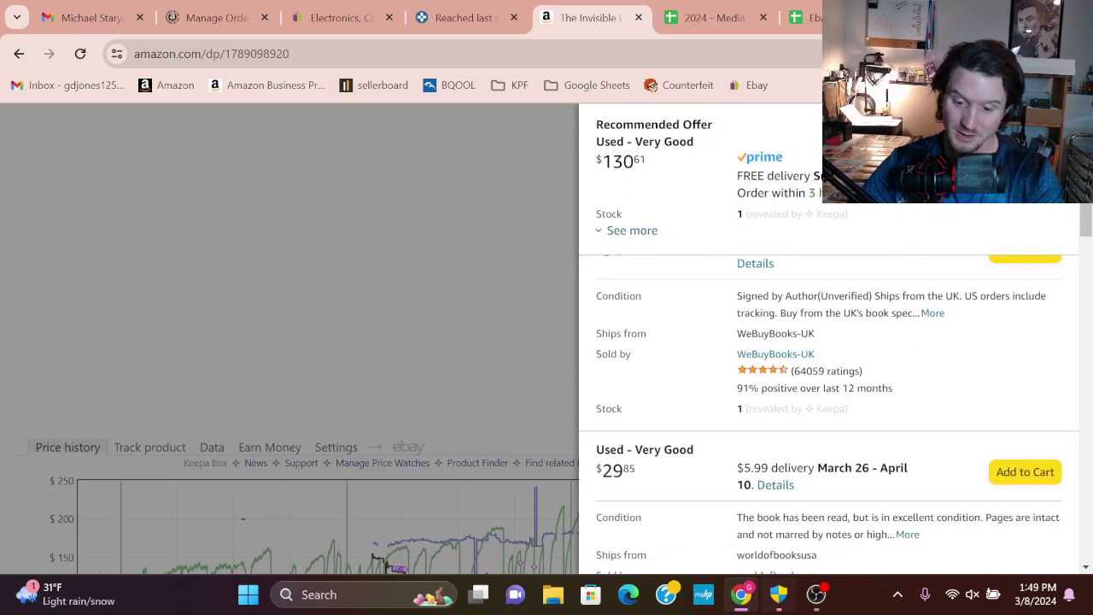
pyautogui.scroll(1, 820, 384)
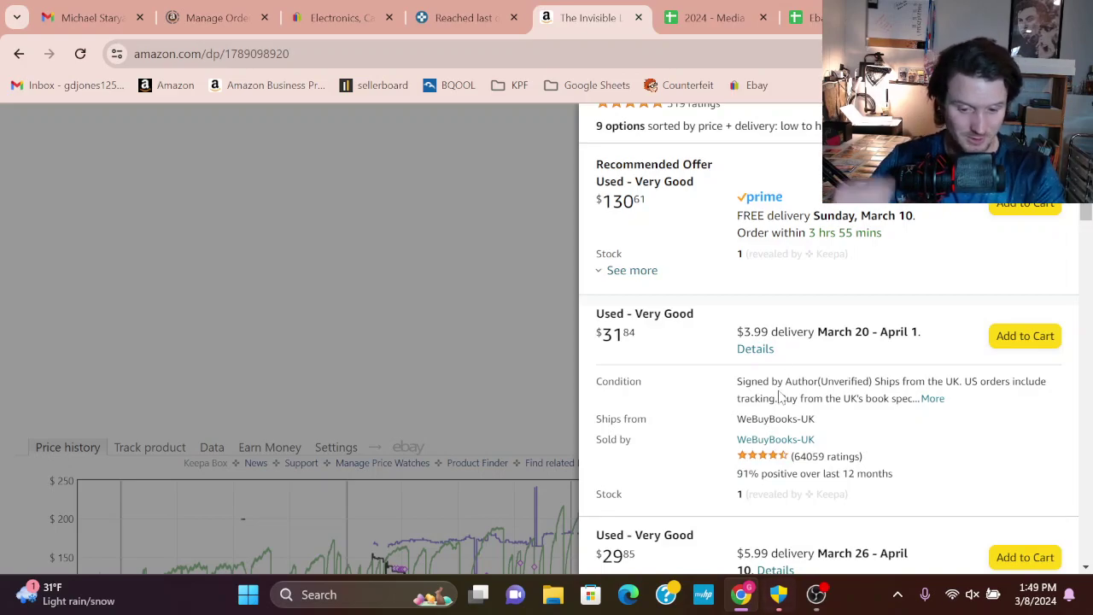
pyautogui.scroll(-3, 779, 398)
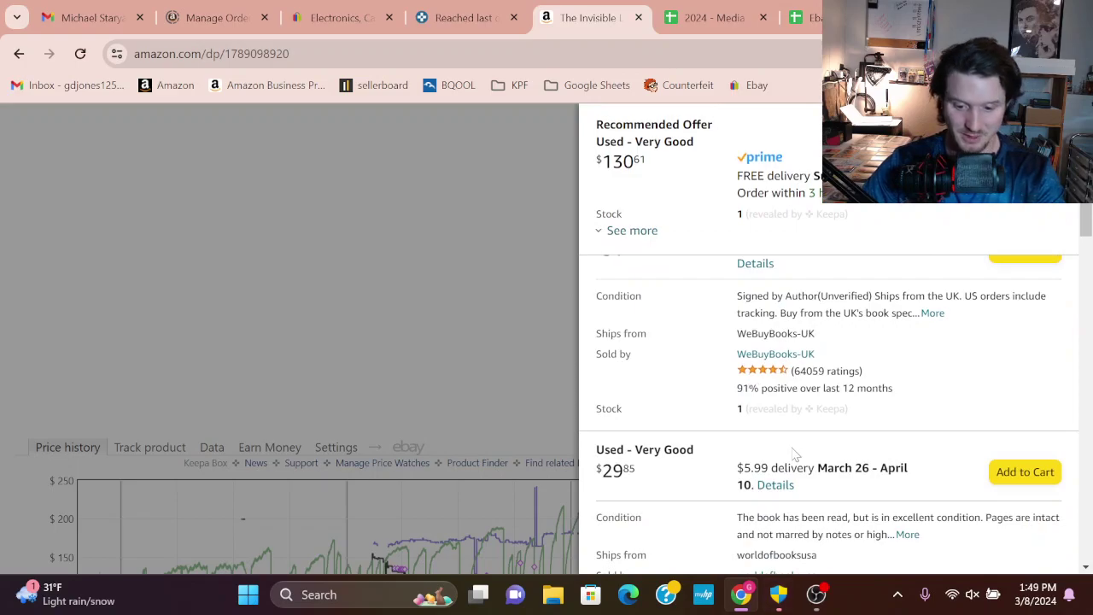
pyautogui.scroll(-1, 794, 460)
pyautogui.scroll(3, 792, 448)
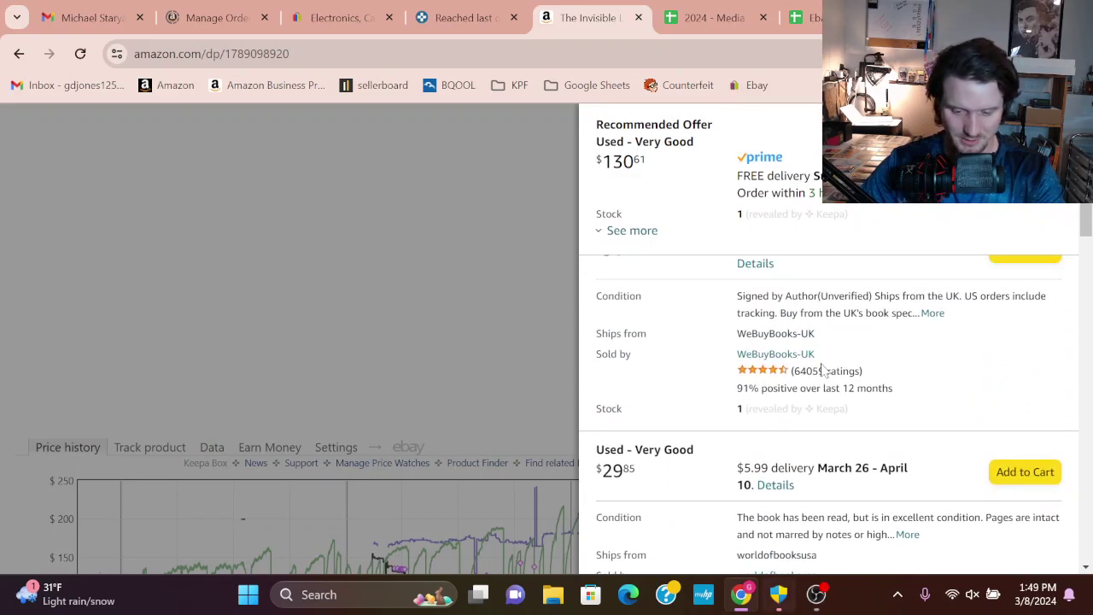
pyautogui.scroll(1, 865, 365)
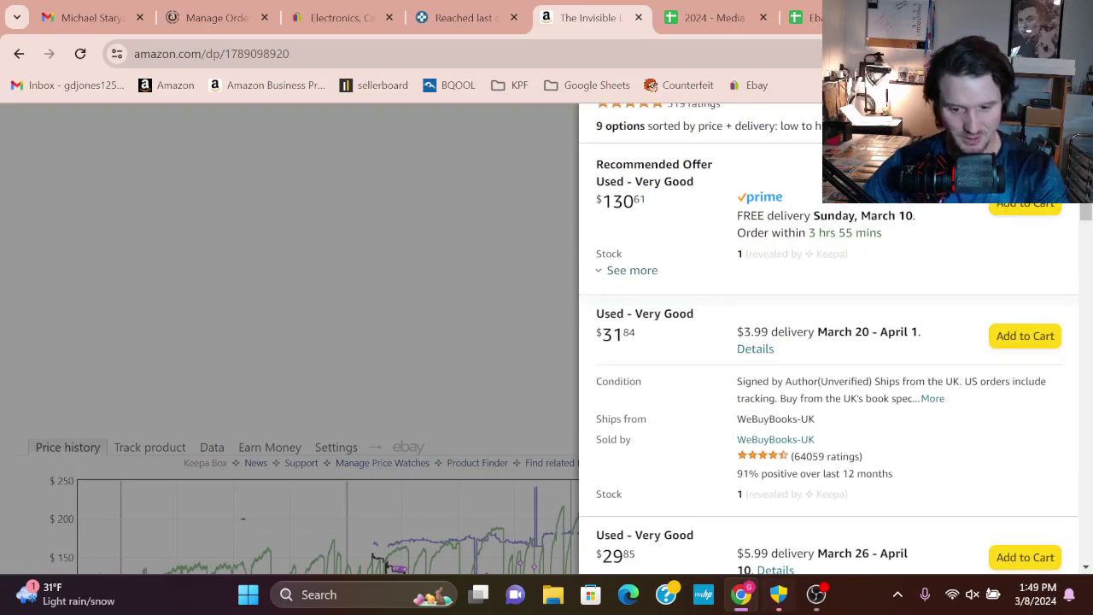
pyautogui.click(527, 321)
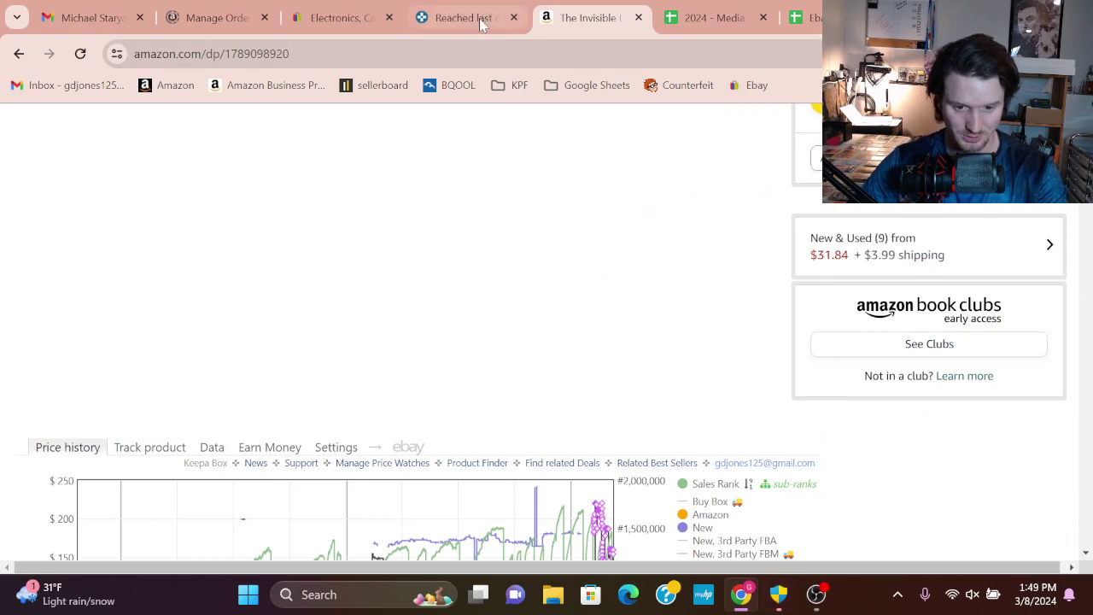
# Return to the Keepa deals and preview the price histories of The Pillsbury Family Cook Book and Good News for Modern Man Complete Bible
pyautogui.click(479, 18)
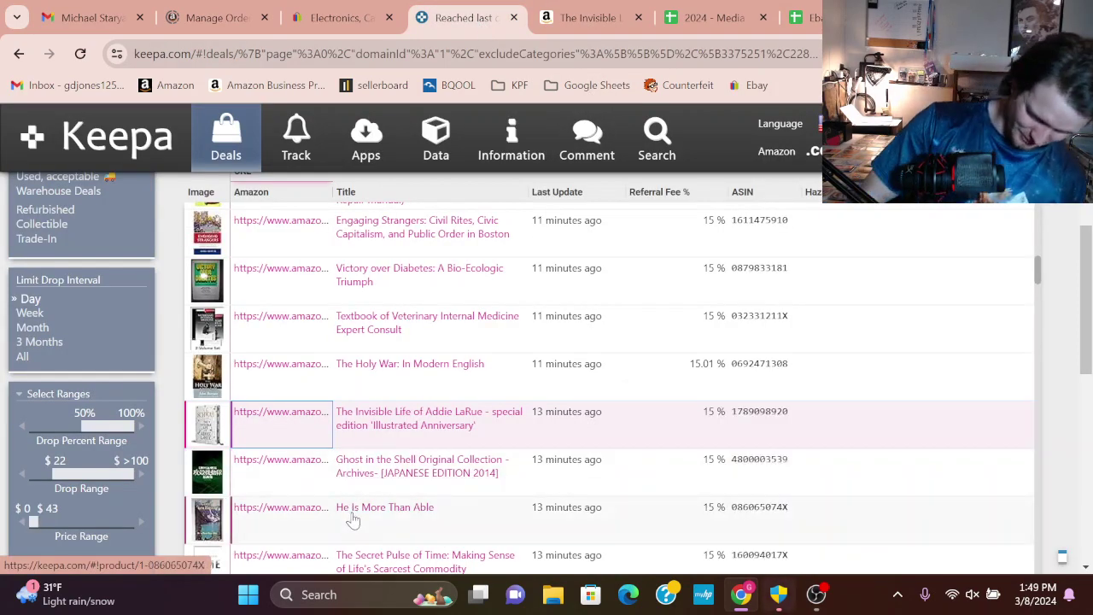
pyautogui.moveTo(352, 519)
pyautogui.scroll(-1, 359, 504)
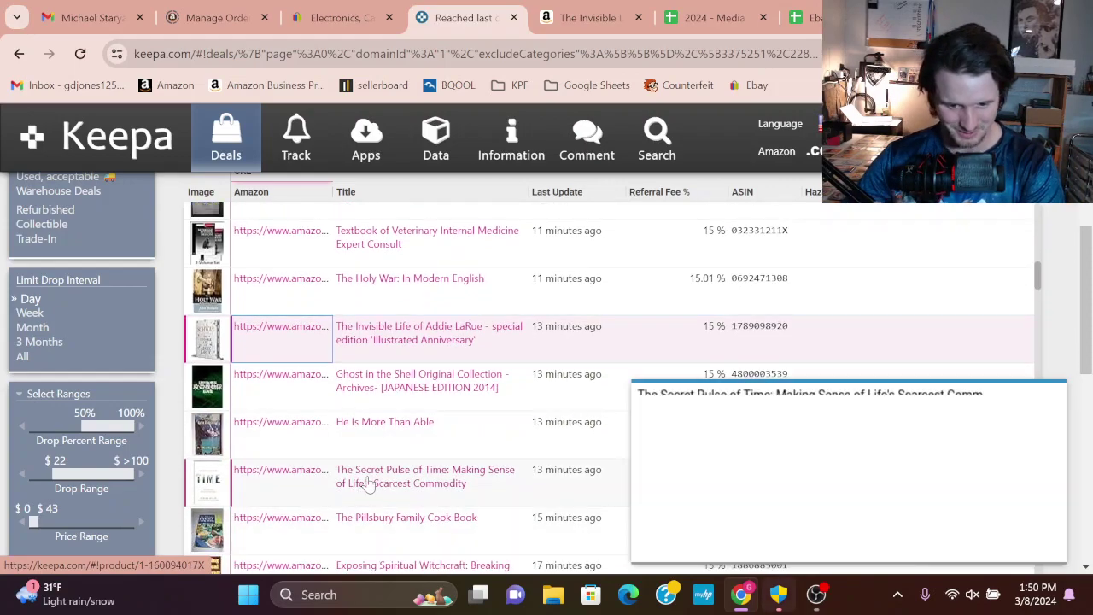
pyautogui.scroll(-1, 367, 484)
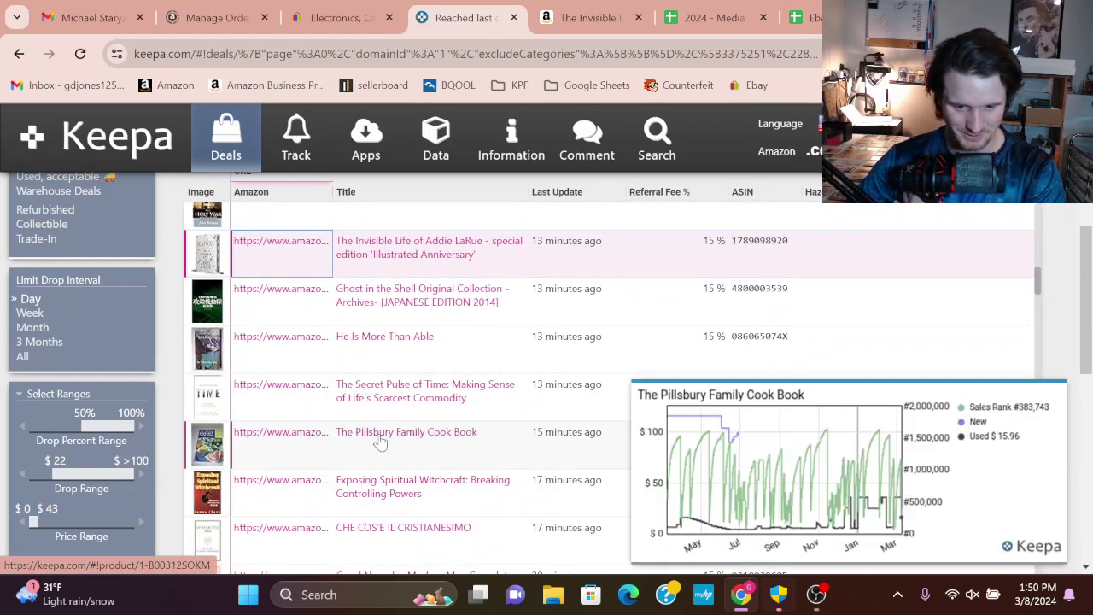
pyautogui.moveTo(384, 489)
pyautogui.scroll(-1, 385, 493)
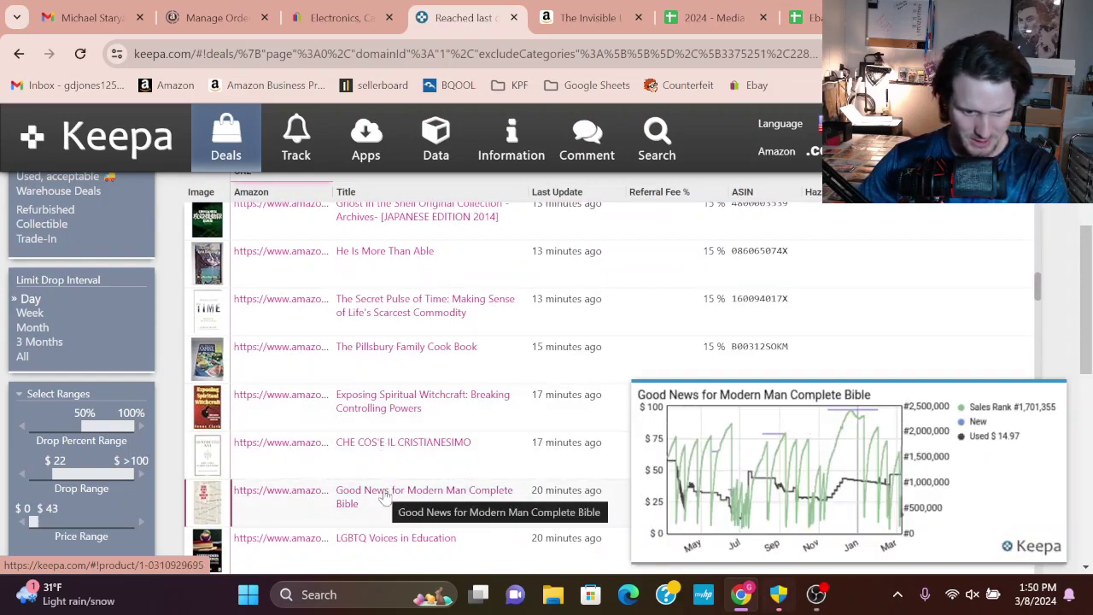
pyautogui.scroll(-1, 386, 497)
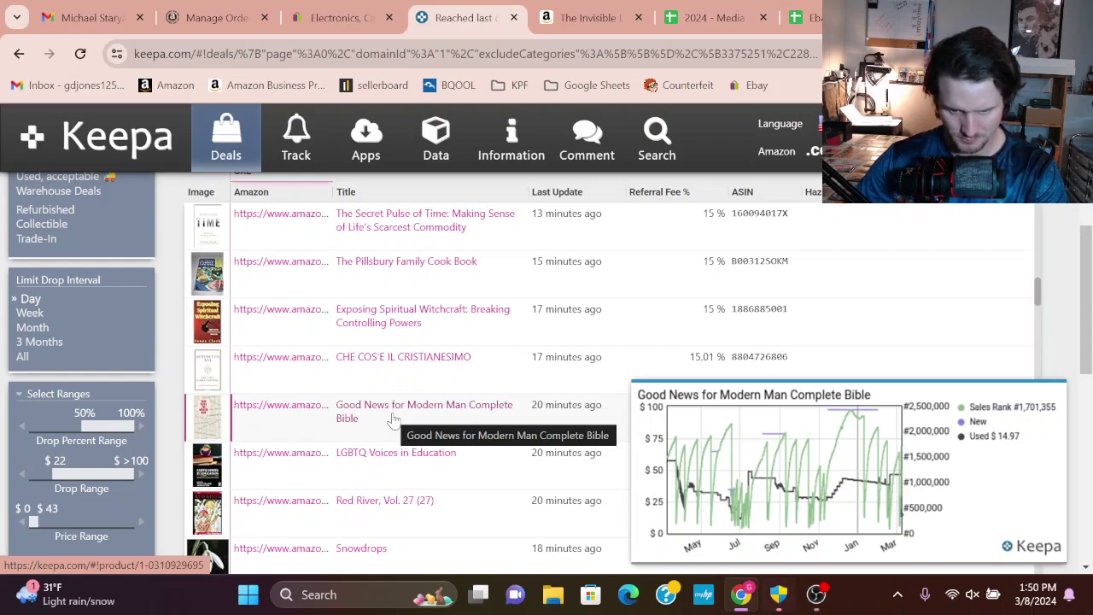
# Check the next deals in the list and preview the price history of Joni Mitchell -- Hits: Piano/Vocal/Chords
pyautogui.scroll(-1, 392, 418)
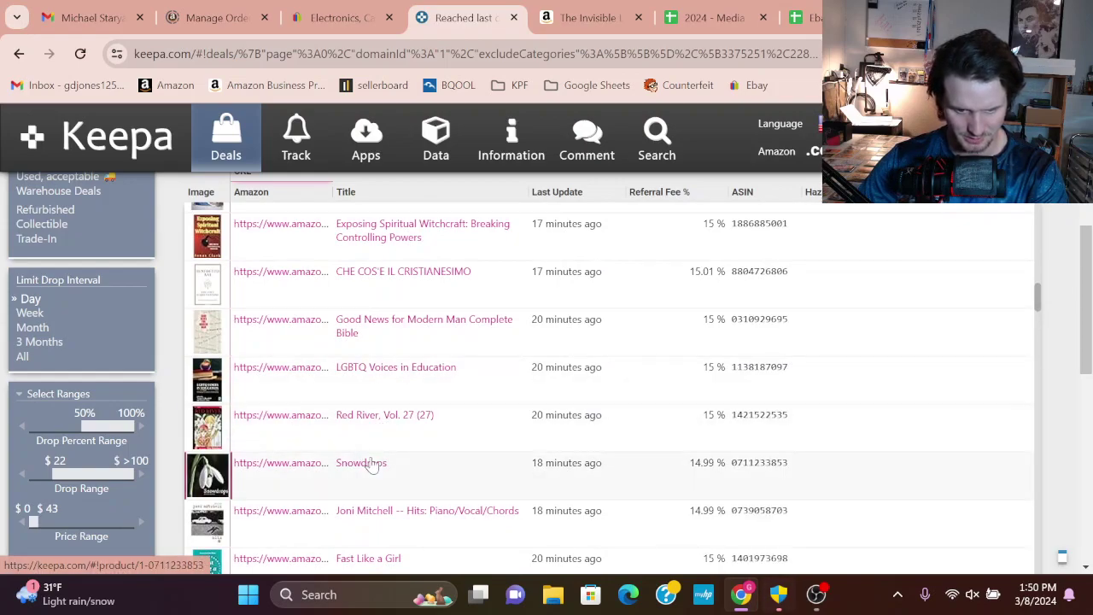
pyautogui.moveTo(370, 464)
pyautogui.scroll(-1, 358, 461)
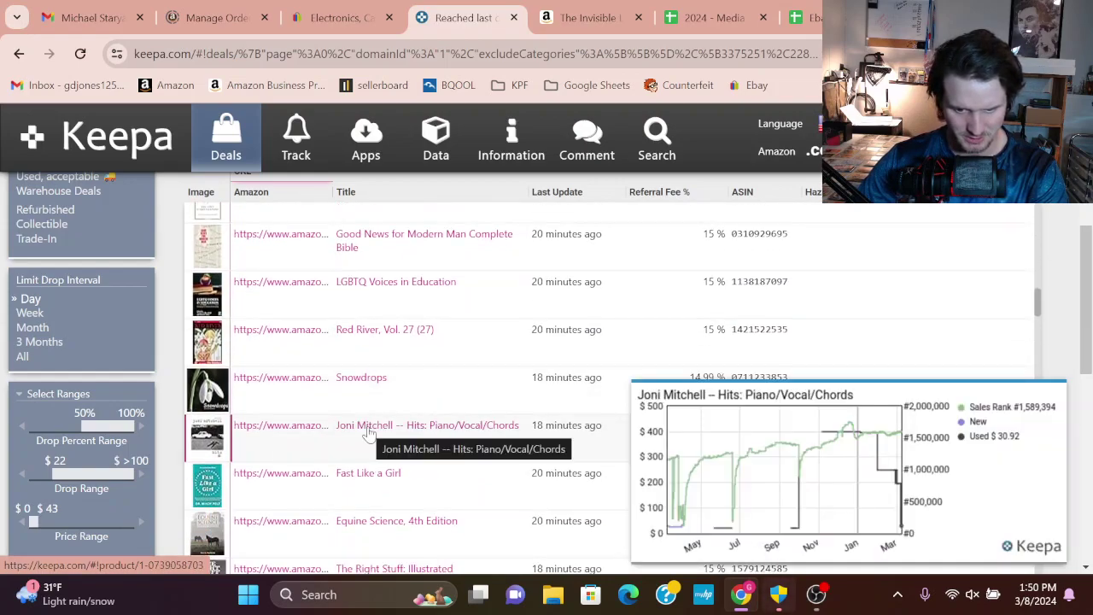
# Load the saved 1 Week deal filter and bring its results list into view
pyautogui.moveTo(1085, 299); pyautogui.dragTo(1084, 205)
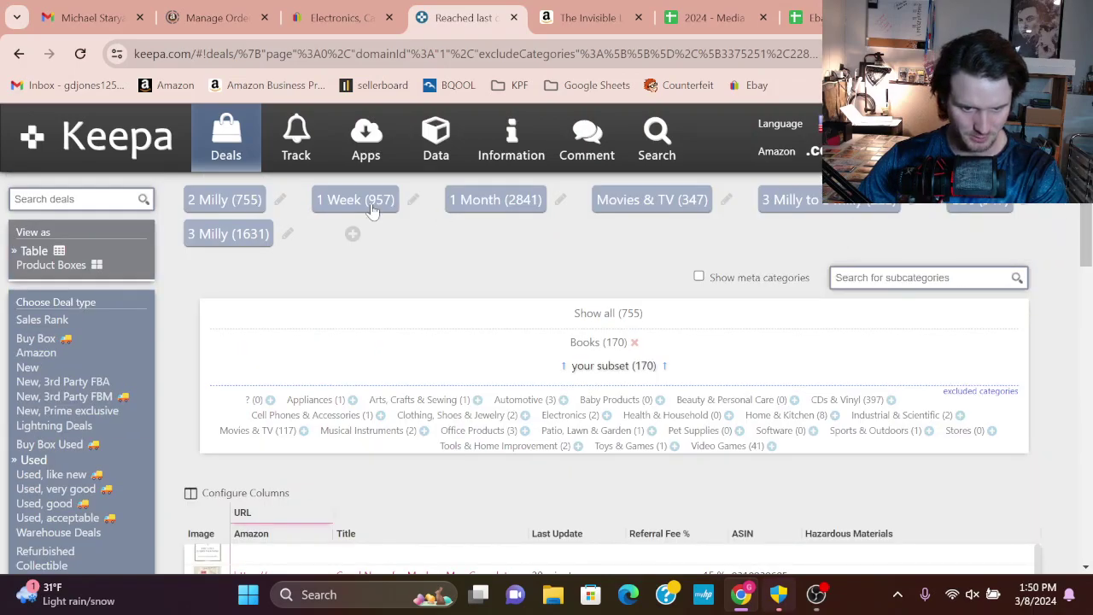
pyautogui.click(372, 205)
pyautogui.scroll(-1, 390, 261)
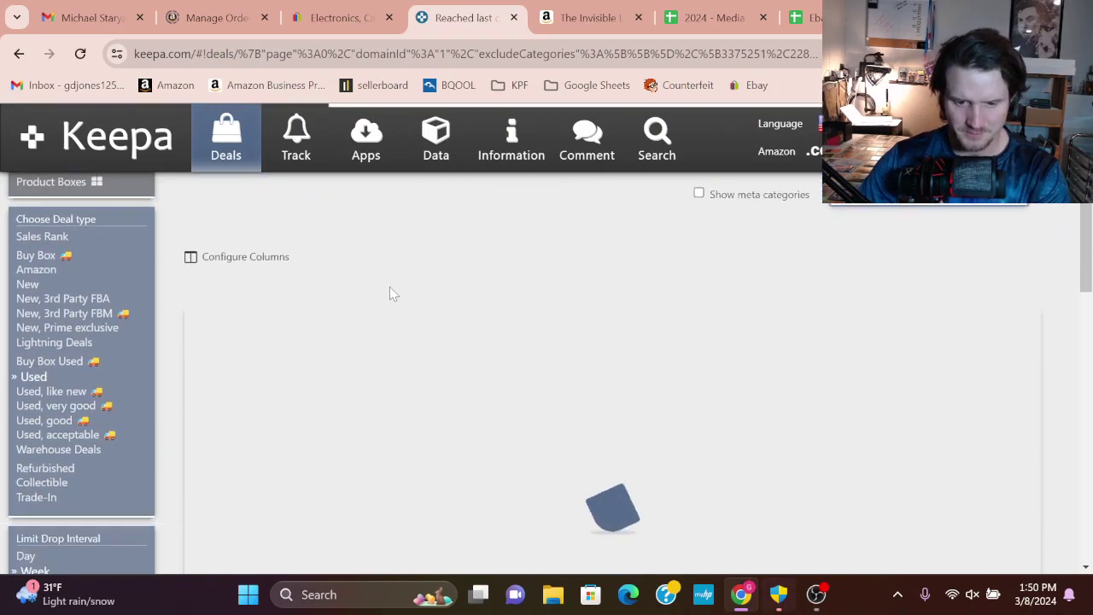
pyautogui.scroll(-2, 390, 293)
# Preview the price histories of the week's first deals, from The Invisible Life of Addie LaRue to Chez Panisse Desserts
pyautogui.moveTo(369, 306)
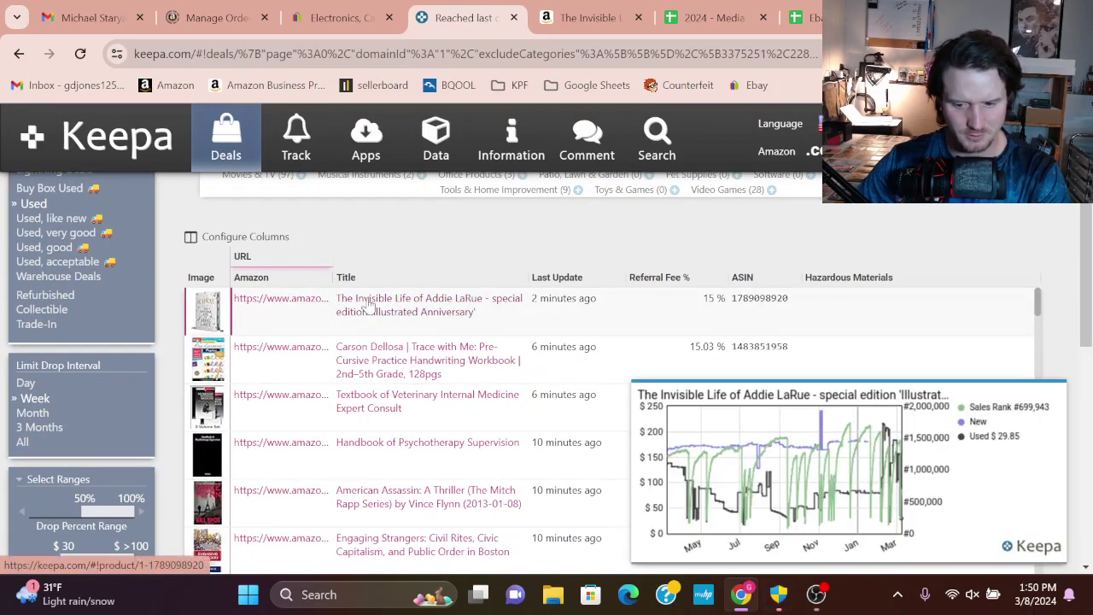
pyautogui.moveTo(370, 405)
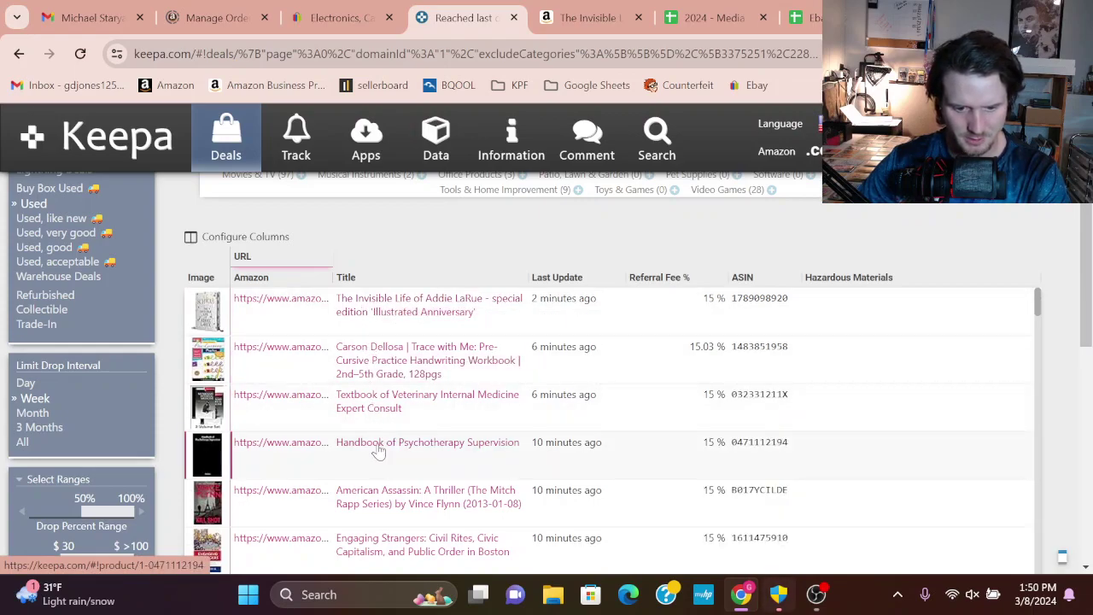
pyautogui.moveTo(379, 450)
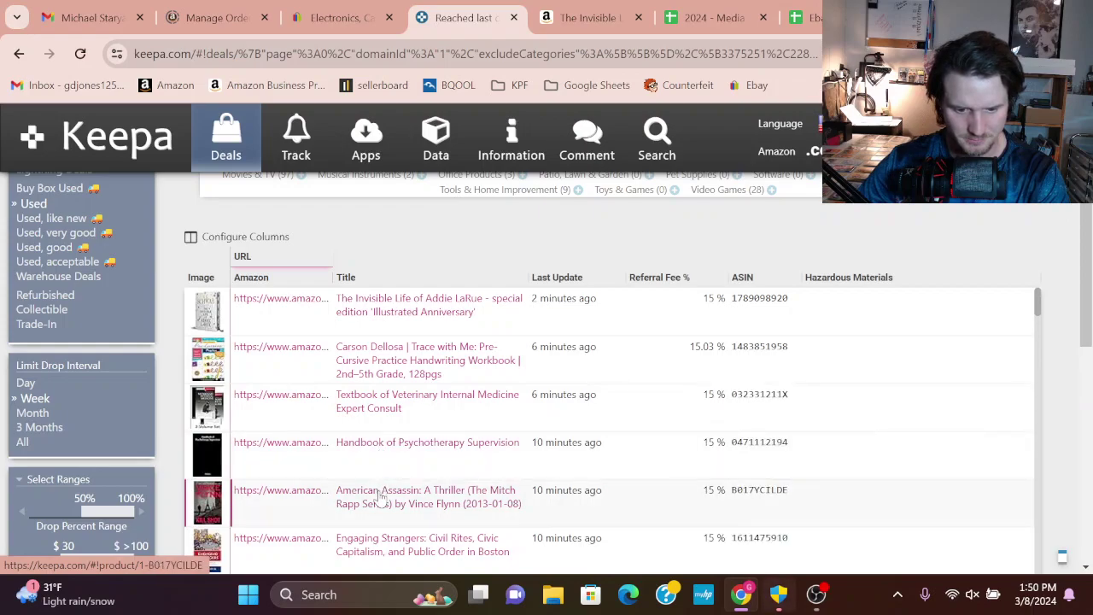
pyautogui.scroll(-1, 379, 498)
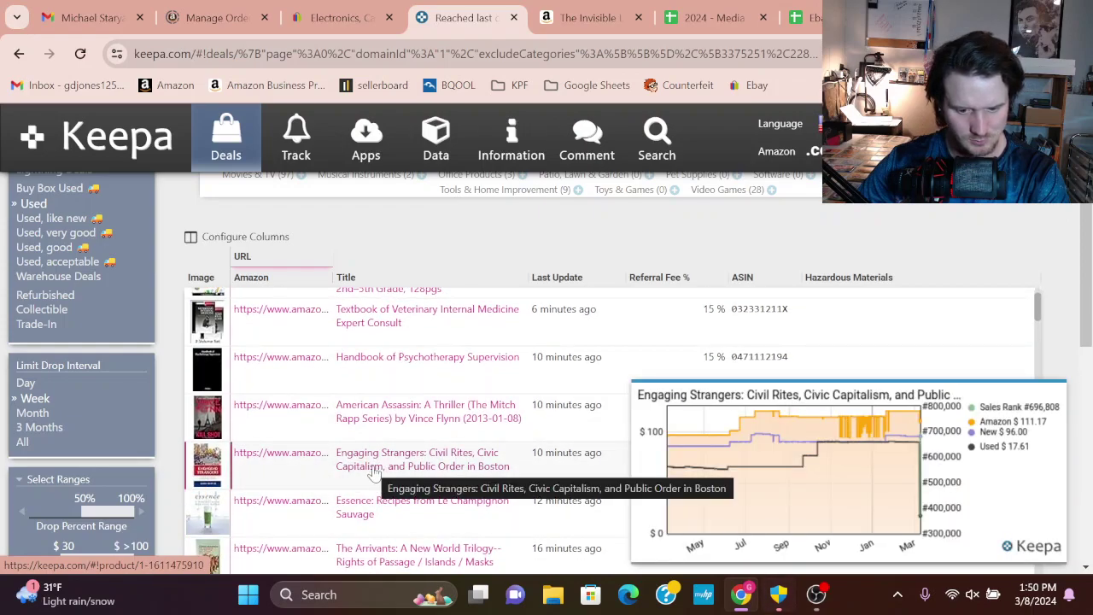
pyautogui.scroll(-1, 379, 497)
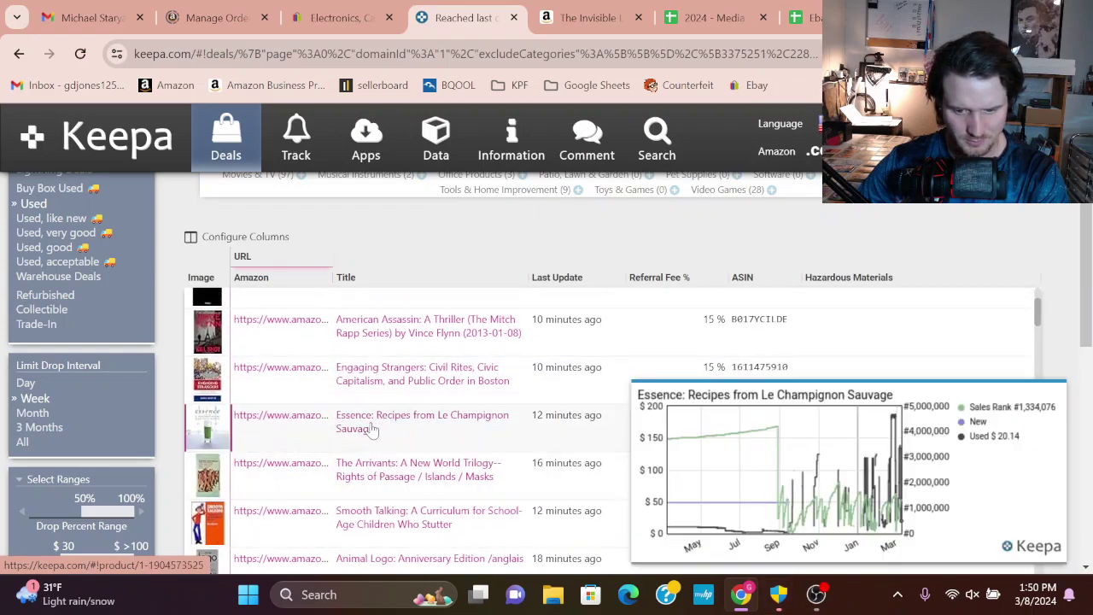
pyautogui.scroll(-1, 370, 431)
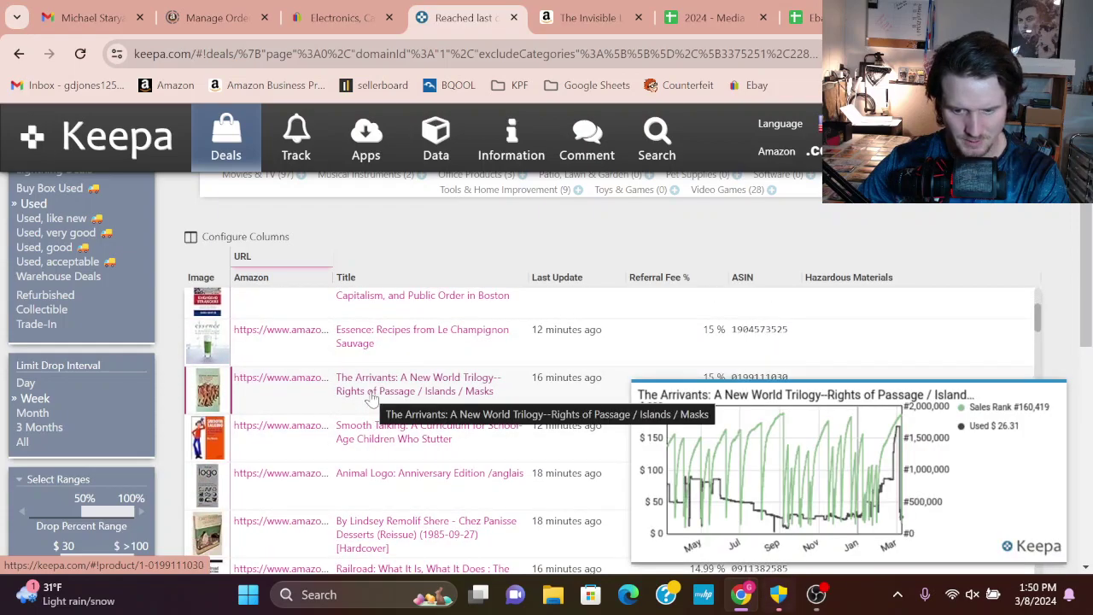
pyautogui.scroll(-1, 372, 400)
pyautogui.moveTo(365, 344)
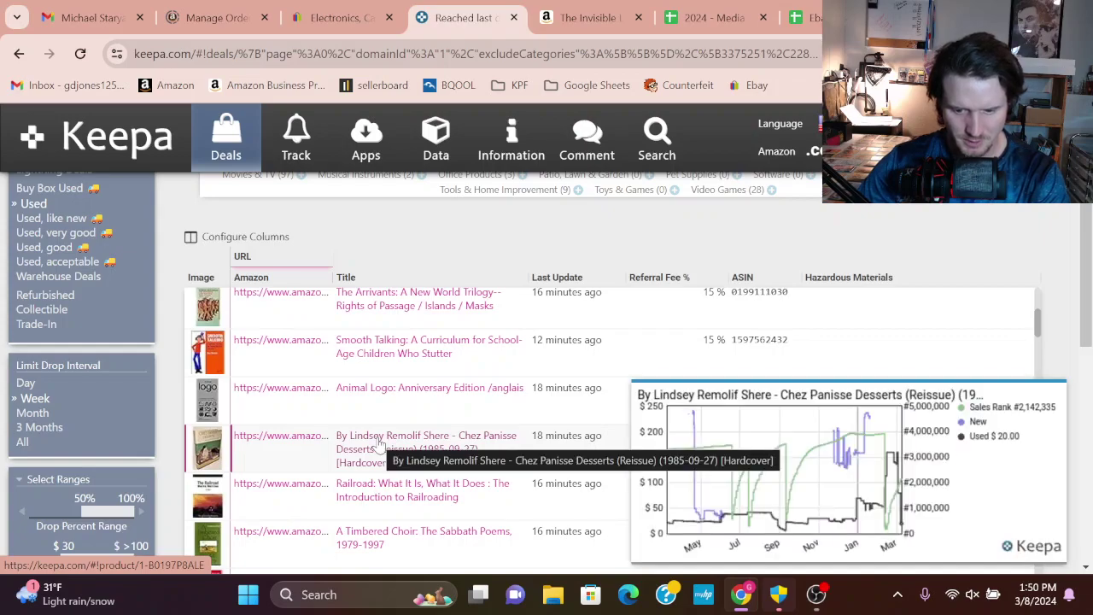
# Preview the price histories of further weekly deals, from Evidence-Based Practice in Nursing & Healthcare to Lessons in Sefer Hamaamarim
pyautogui.scroll(-1, 380, 441)
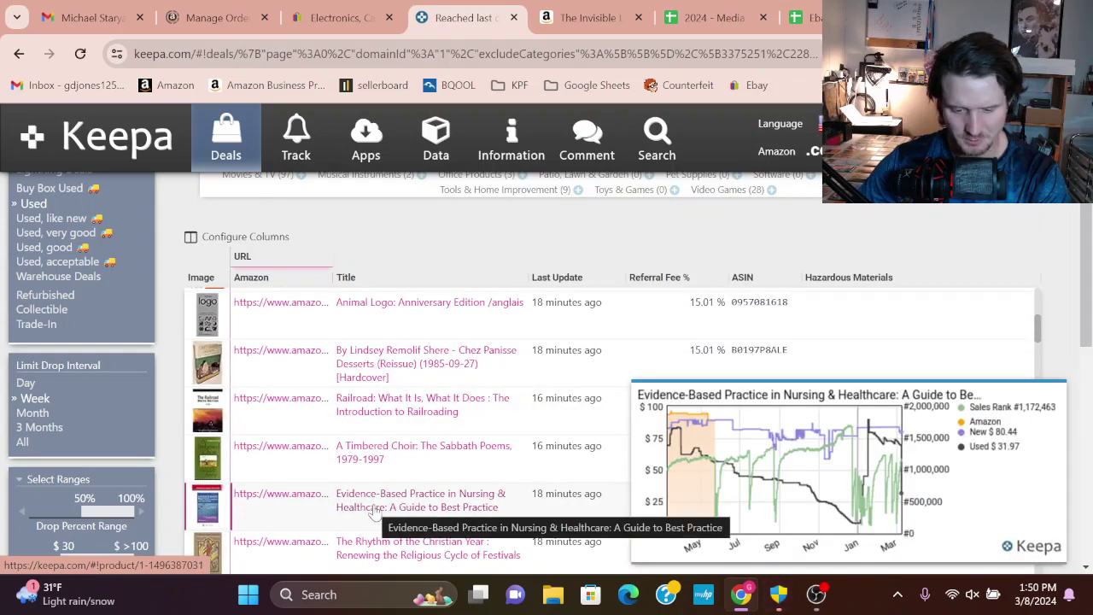
pyautogui.scroll(-1, 398, 453)
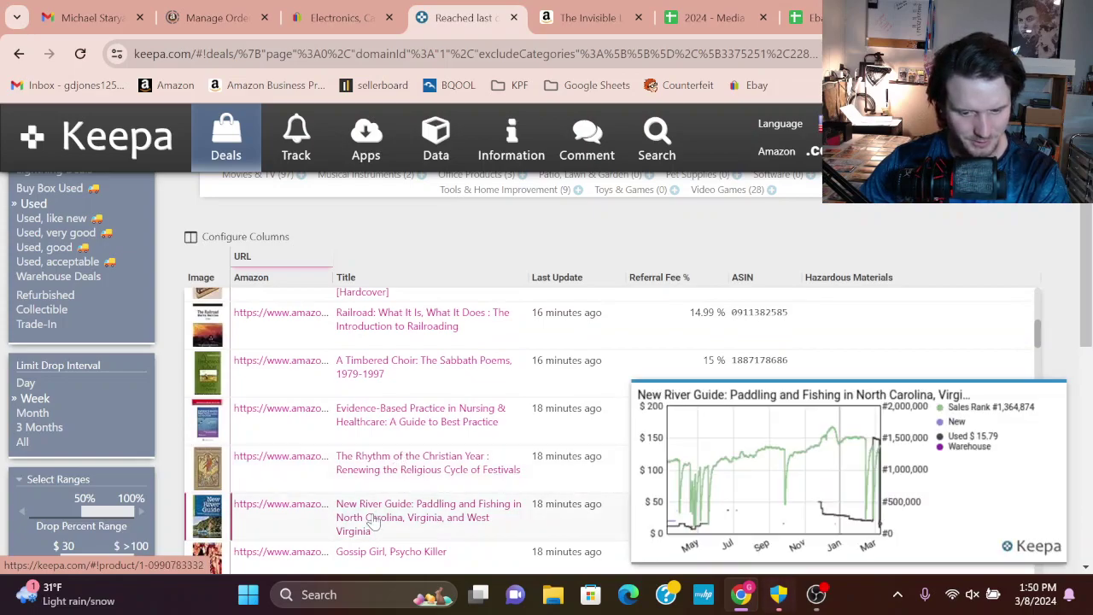
pyautogui.scroll(-1, 372, 518)
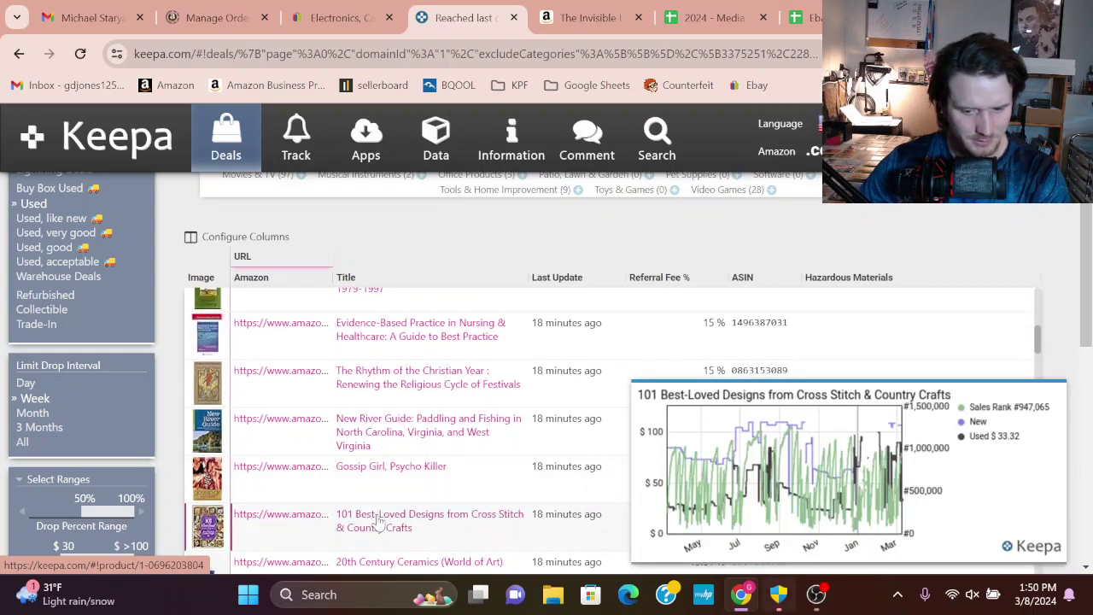
pyautogui.scroll(-1, 377, 519)
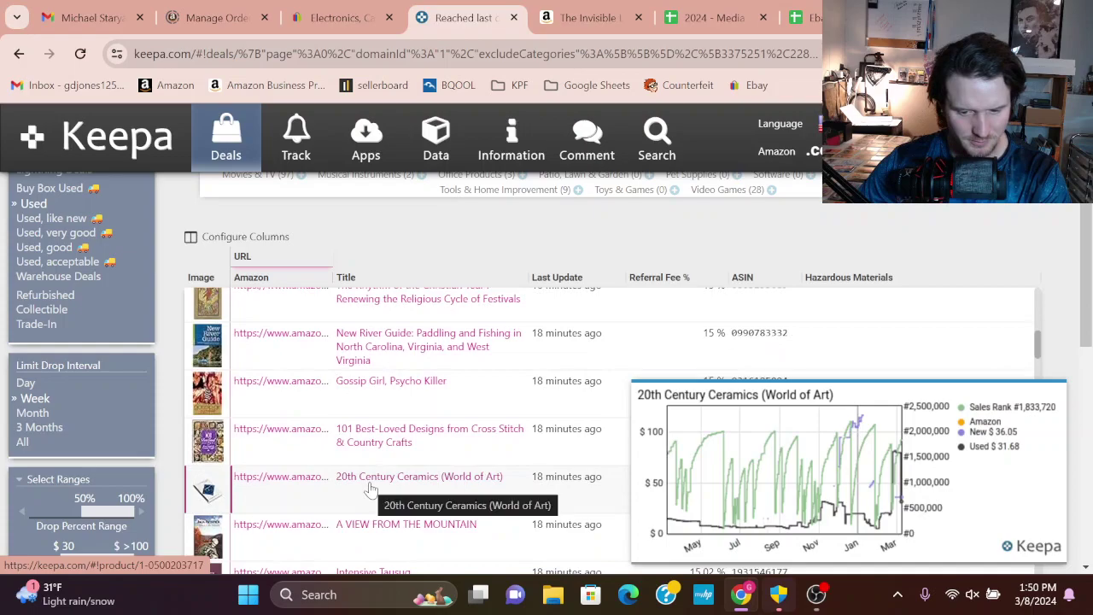
pyautogui.scroll(-1, 367, 491)
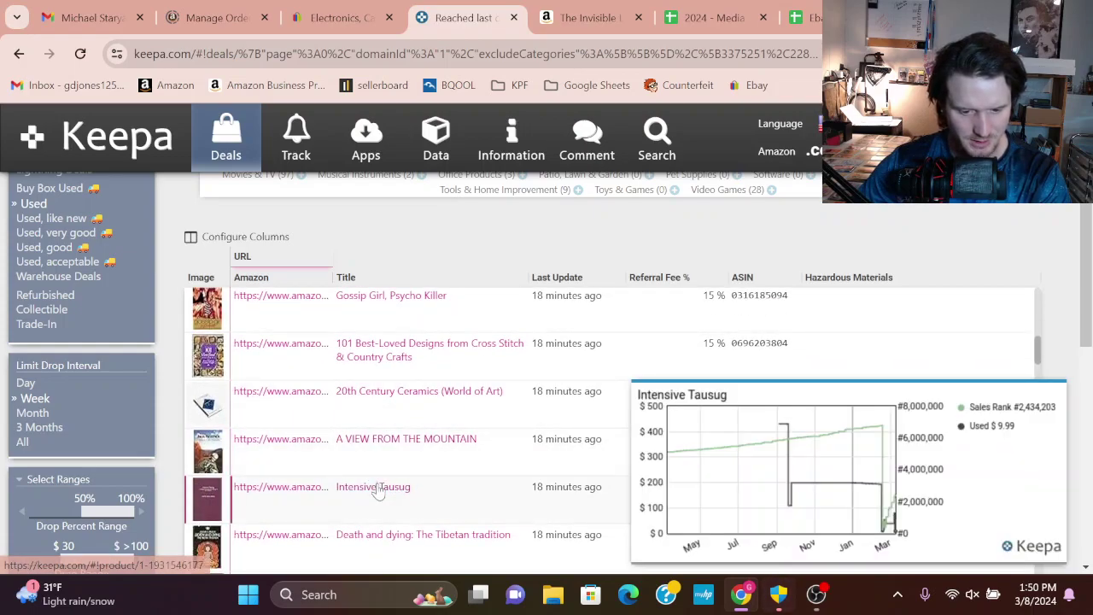
pyautogui.scroll(-1, 378, 492)
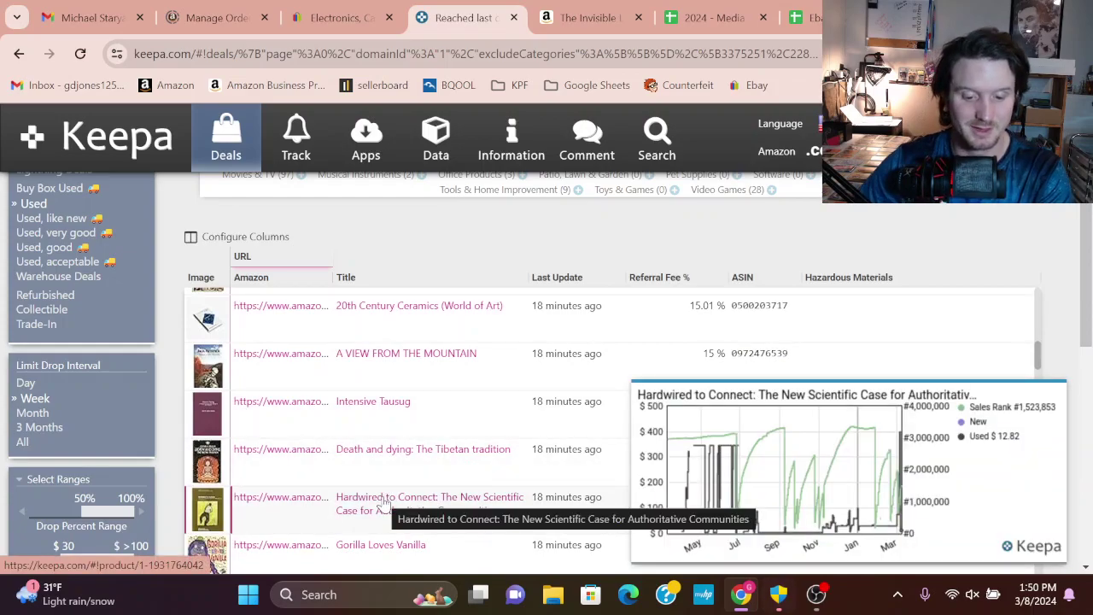
pyautogui.scroll(-1, 382, 504)
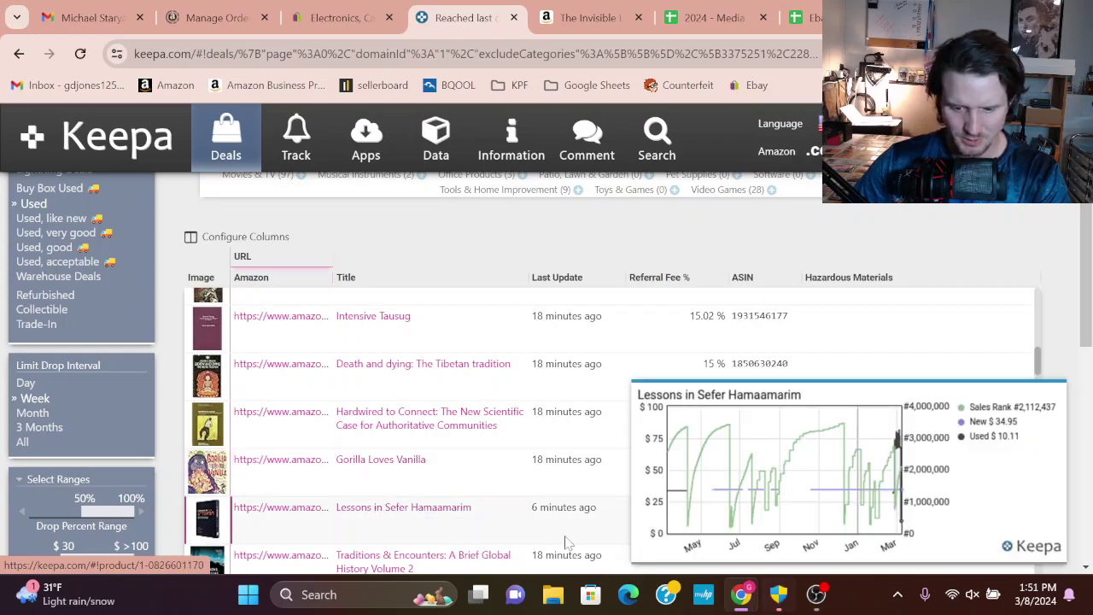
pyautogui.click(816, 594)
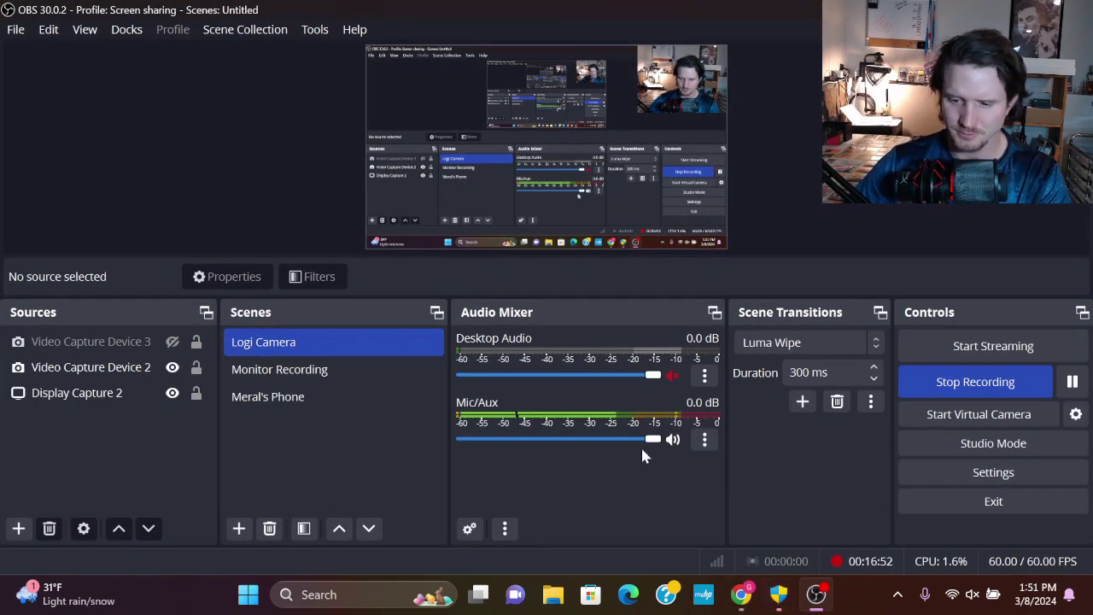